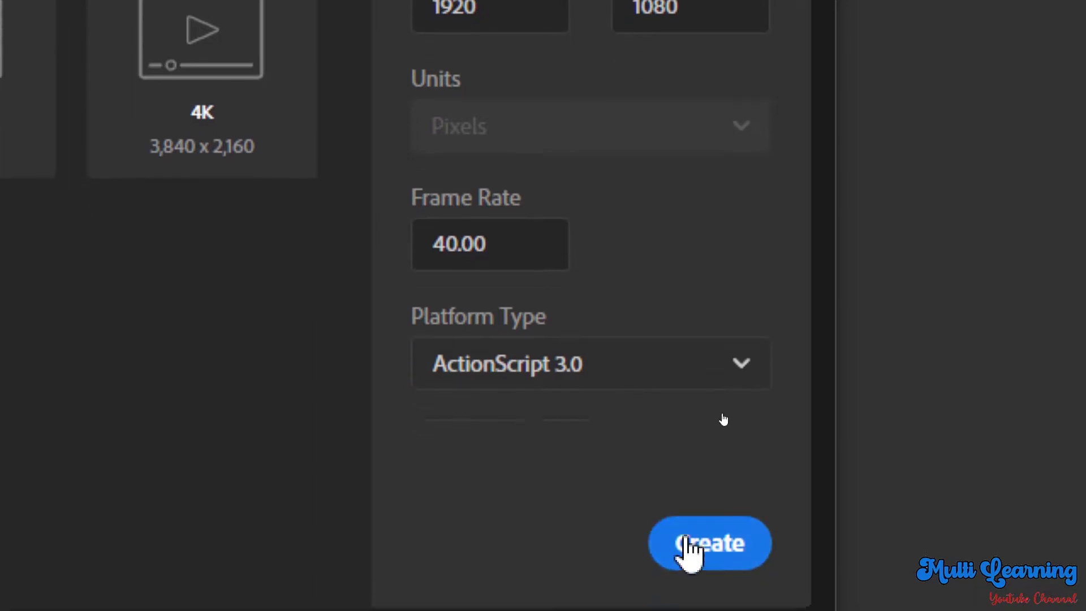
# Step: Create a 1920 x 1080 ActionScript 3.0 document at 40 fps and draw a red borderless rectangle covering the whole stage
pyautogui.click(708, 525)
pyautogui.moveTo(186, 82)
pyautogui.mouseDown()
pyautogui.moveTo(213, 111)
pyautogui.moveTo(691, 357)
pyautogui.mouseUp()
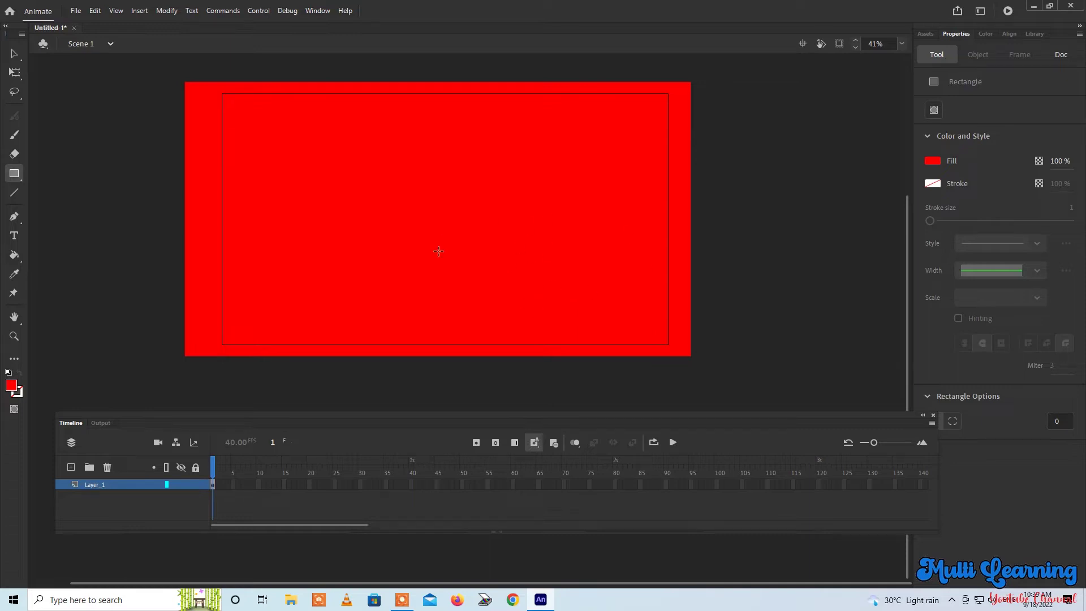
# Step: Rename the layer holding the red rectangle as bg
pyautogui.click(92, 487)
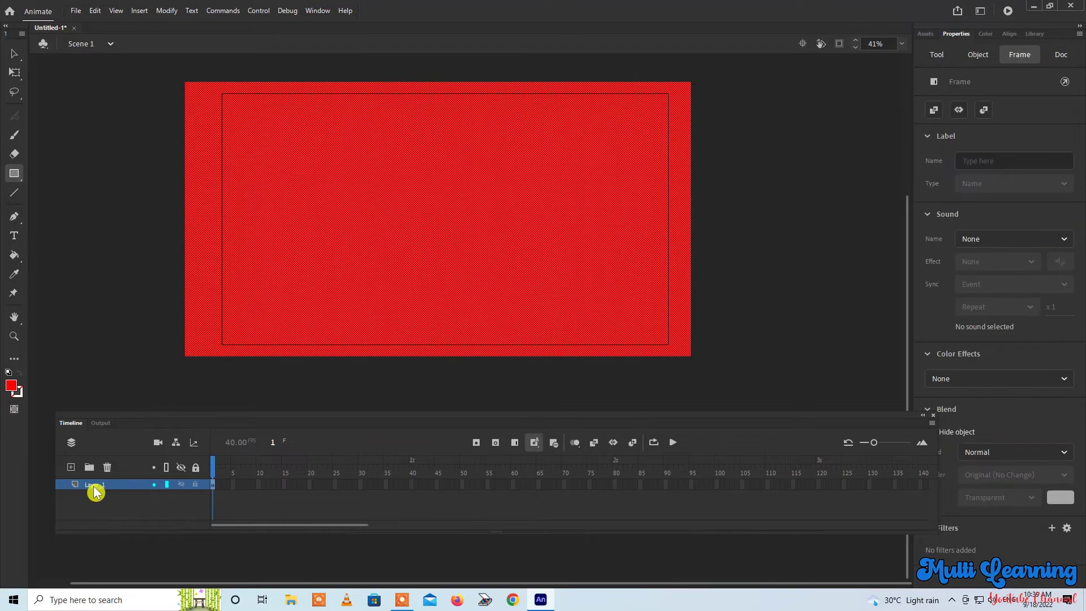
pyautogui.doubleClick(93, 484)
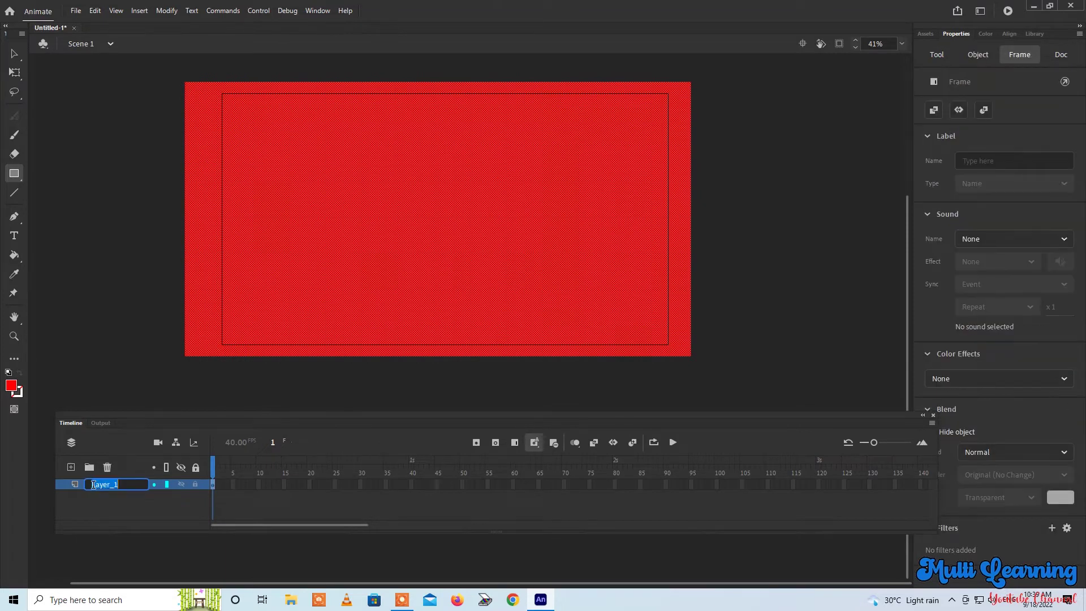
pyautogui.write('b')
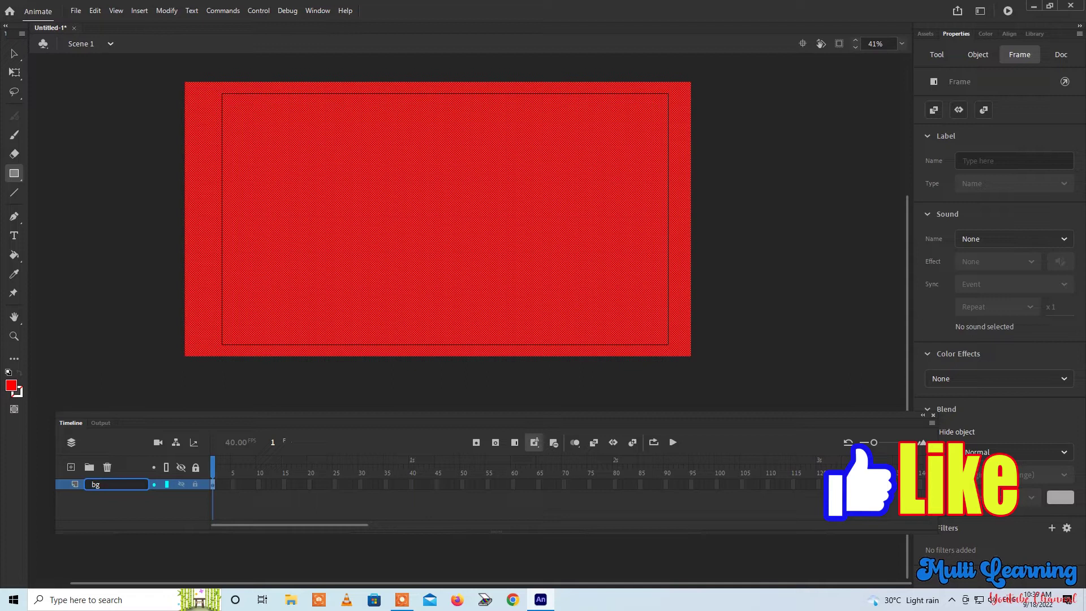
pyautogui.write('g')
pyautogui.click(92, 504)
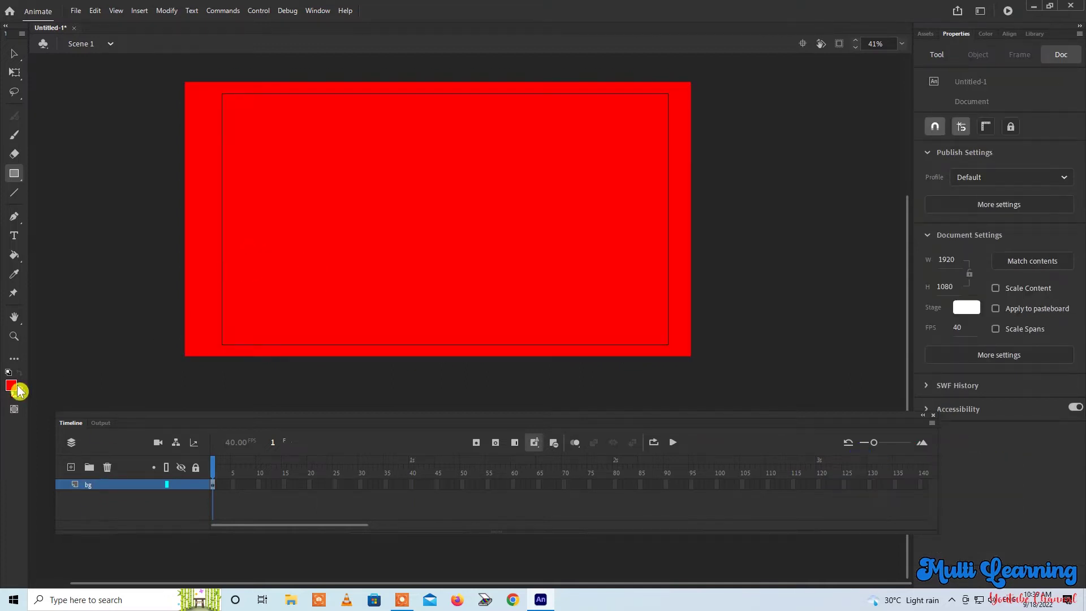
# Step: Select the whole background rectangle and change its solid fill to light orange FFC779
pyautogui.click(985, 35)
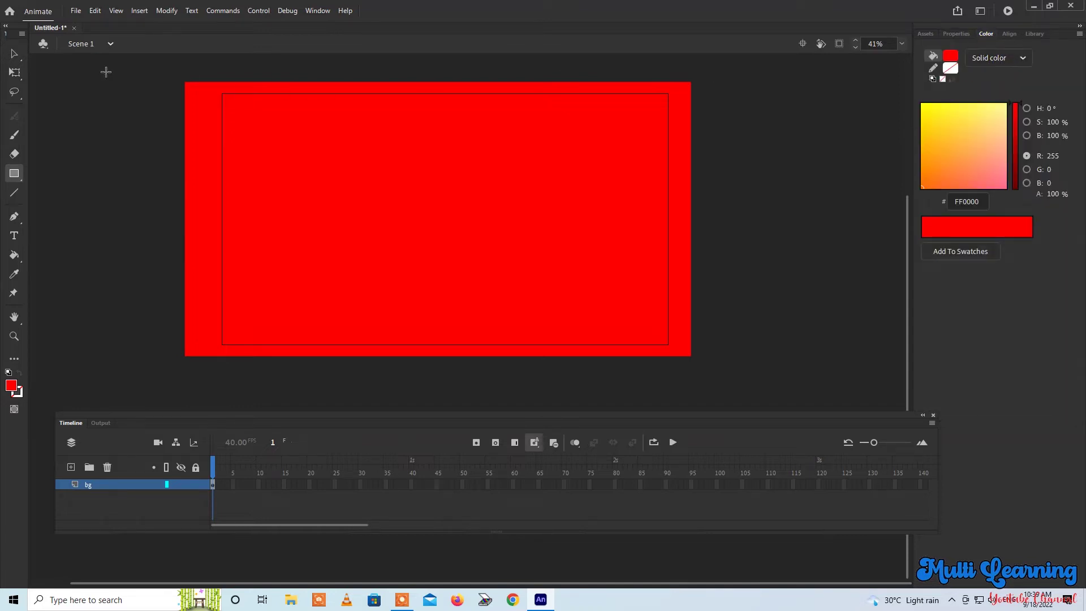
pyautogui.click(14, 54)
pyautogui.moveTo(164, 68); pyautogui.dragTo(753, 377)
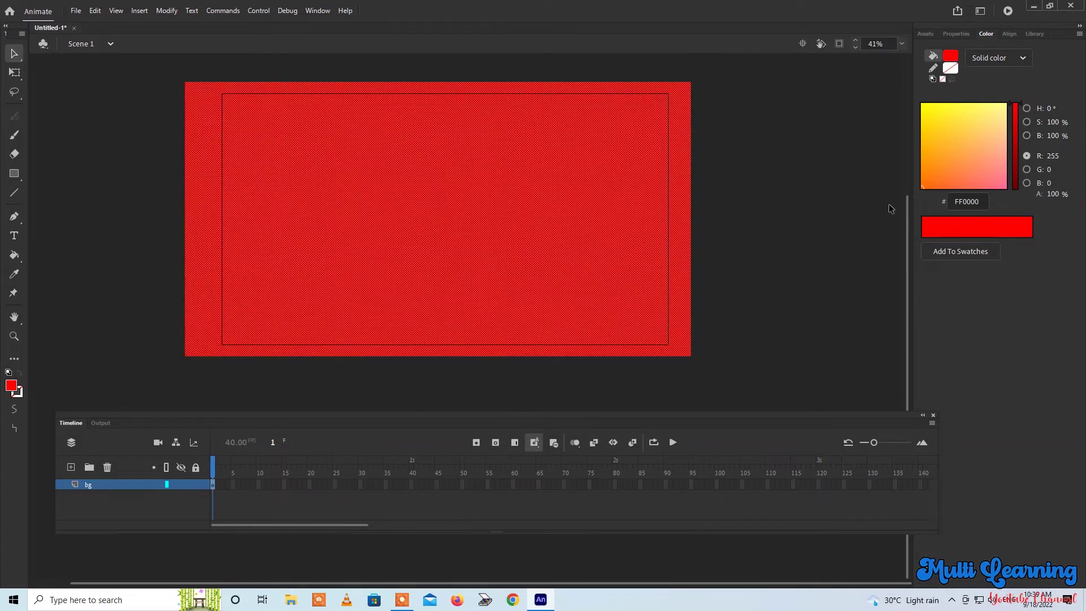
pyautogui.click(1022, 60)
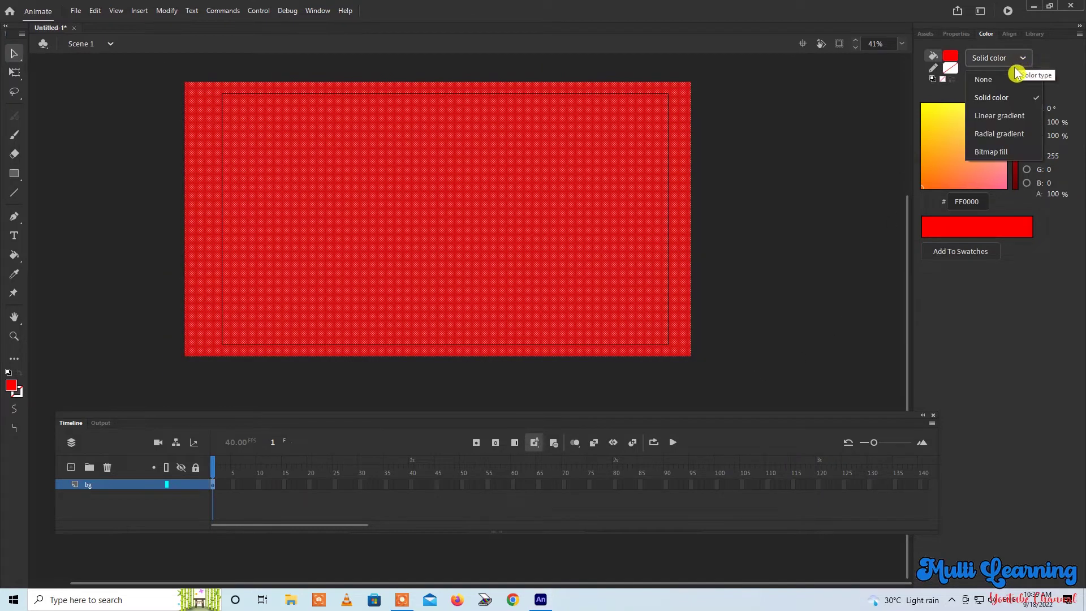
pyautogui.click(997, 102)
pyautogui.click(988, 128)
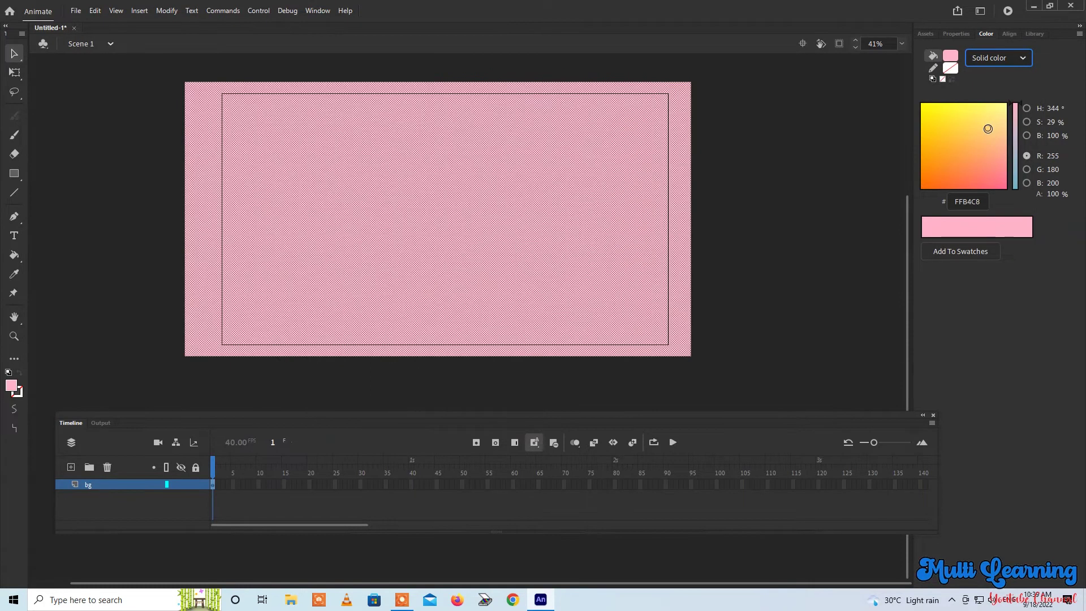
pyautogui.moveTo(992, 180); pyautogui.dragTo(944, 186)
pyautogui.click(961, 121)
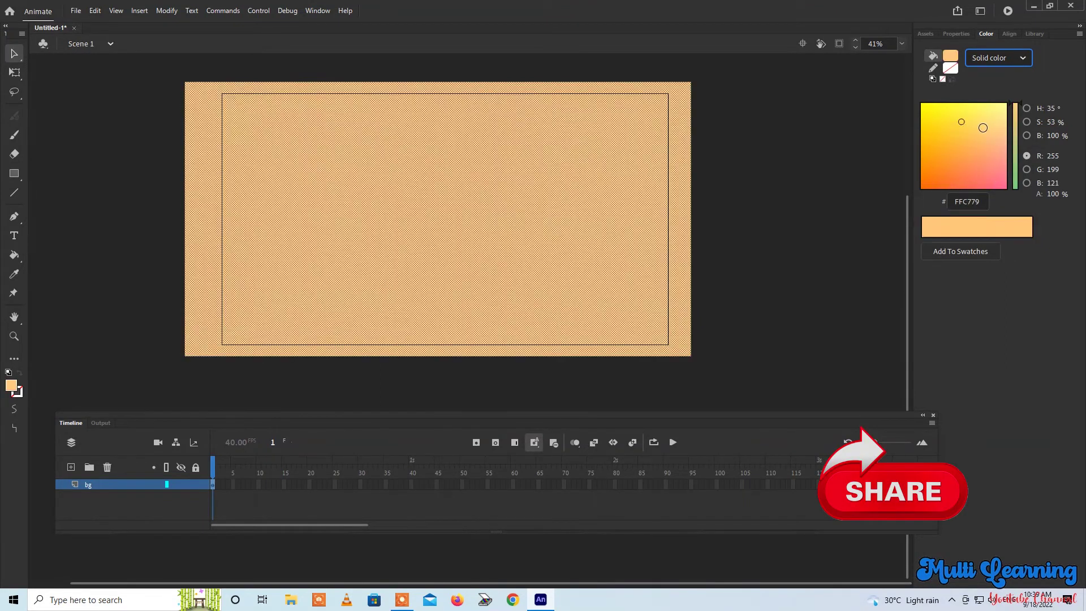
# Step: Fill the background rectangle with a linear gradient from turquoise 00DBCE to yellow FFFF33
pyautogui.click(1022, 59)
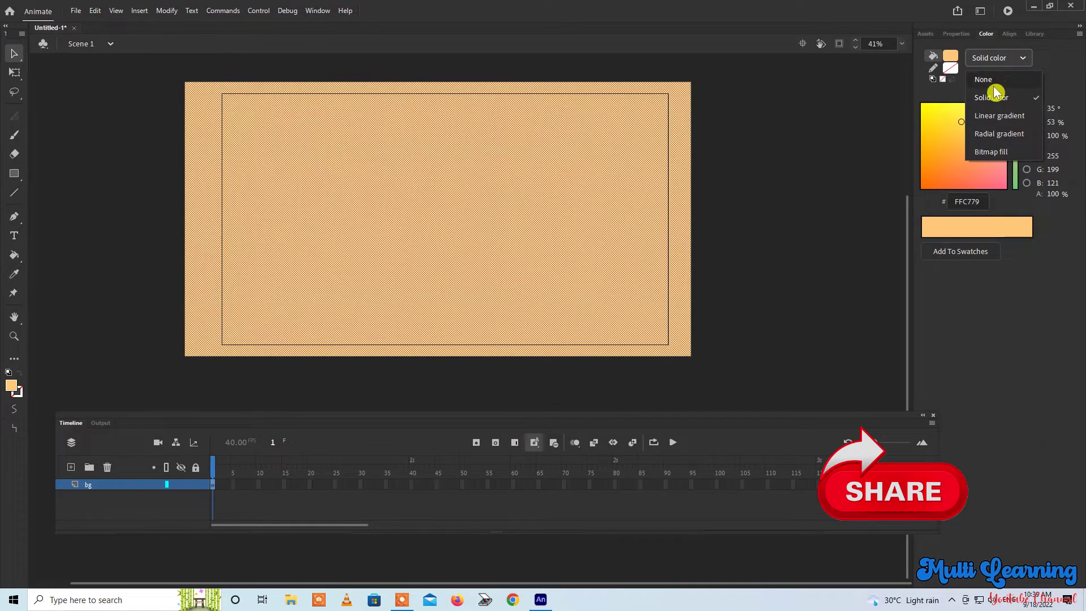
pyautogui.click(994, 115)
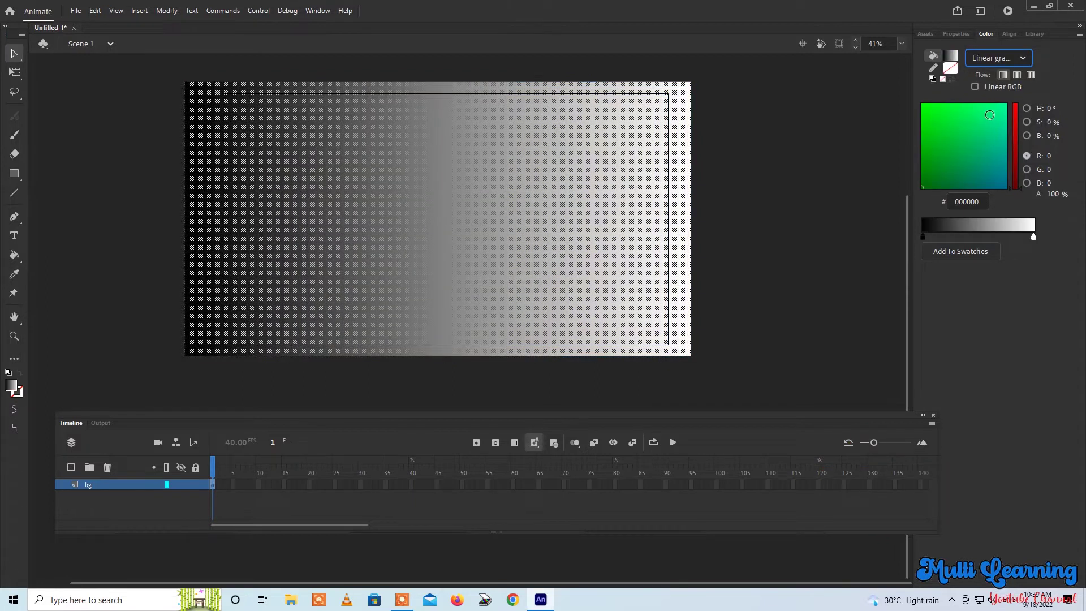
pyautogui.click(990, 114)
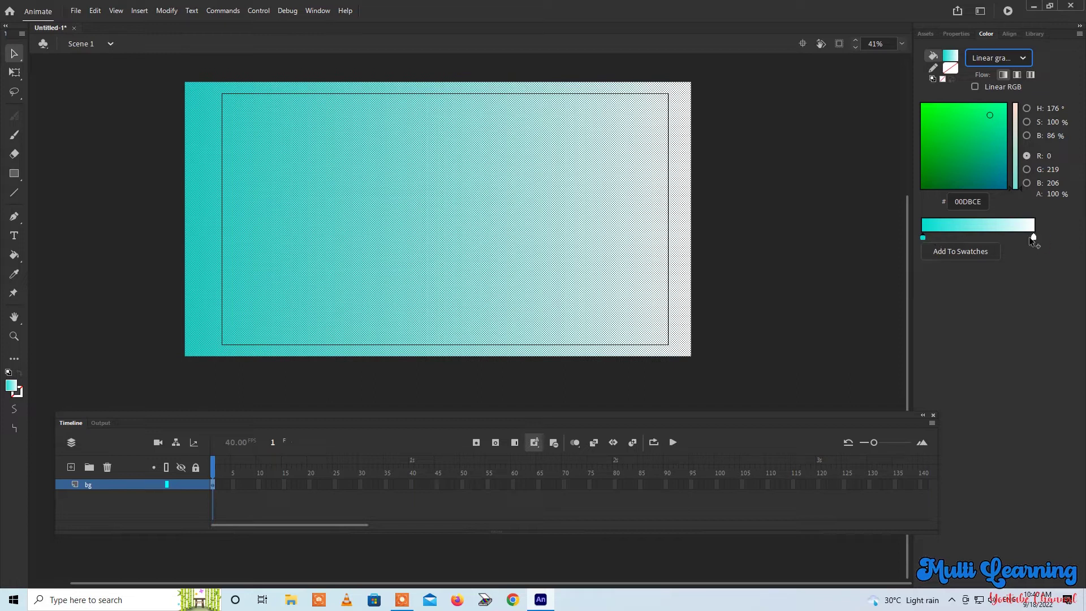
pyautogui.doubleClick(1033, 238)
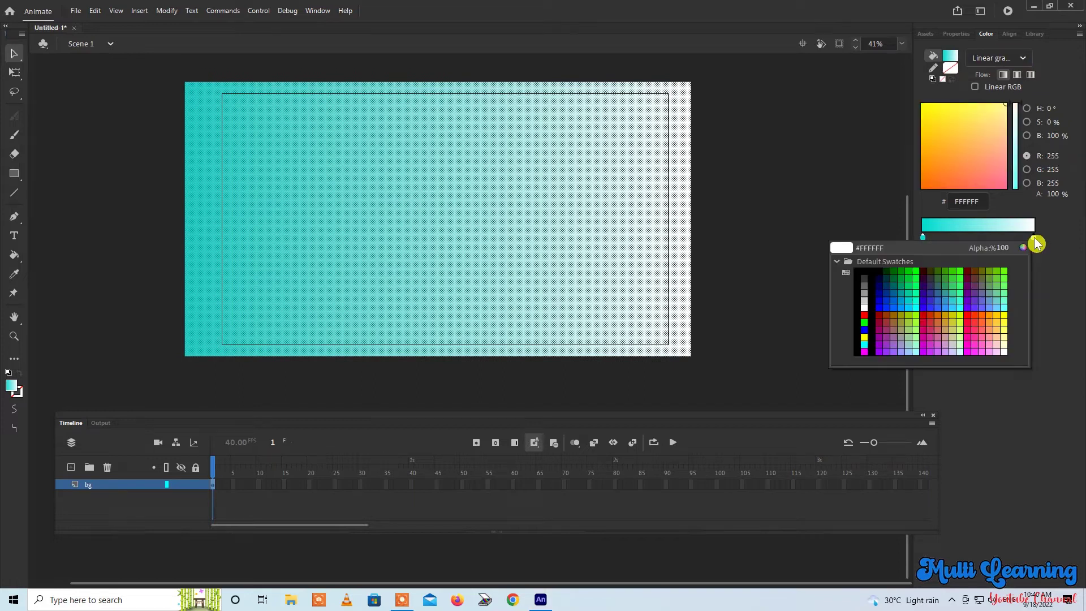
pyautogui.click(1008, 320)
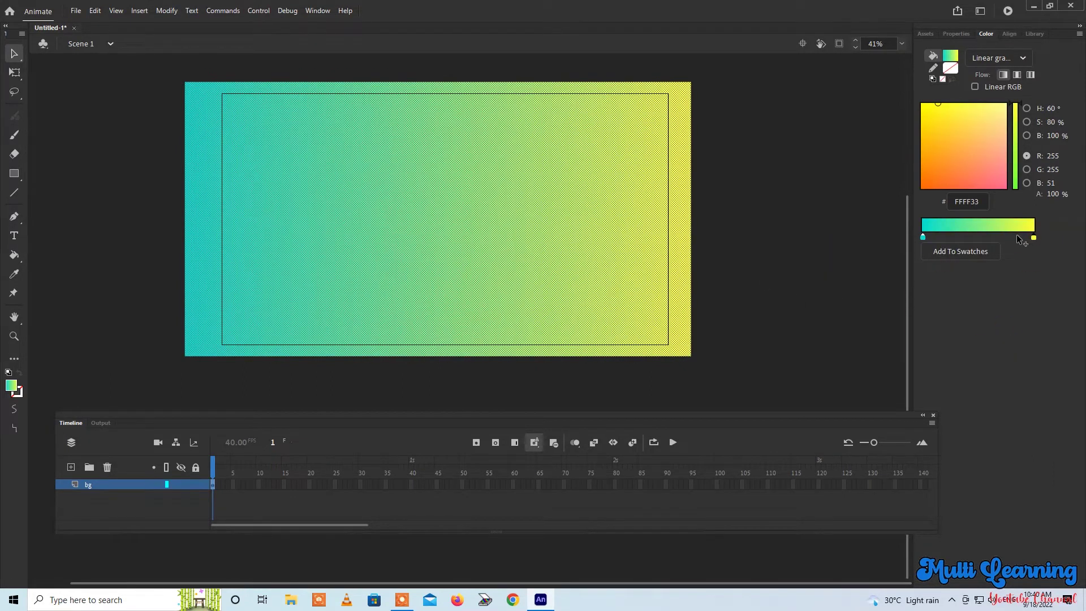
# Step: Add a middle gradient stop coloured CCFF33 and recolour the end stop with turquoise 05DBCA sampled from the gradient's start
pyautogui.click(977, 234)
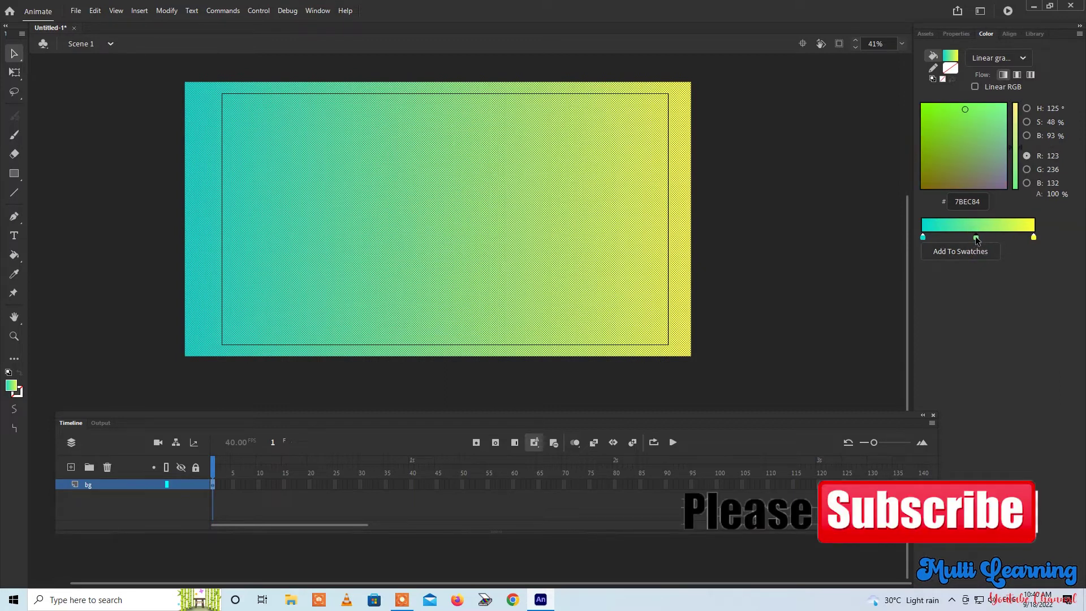
pyautogui.click(1034, 238)
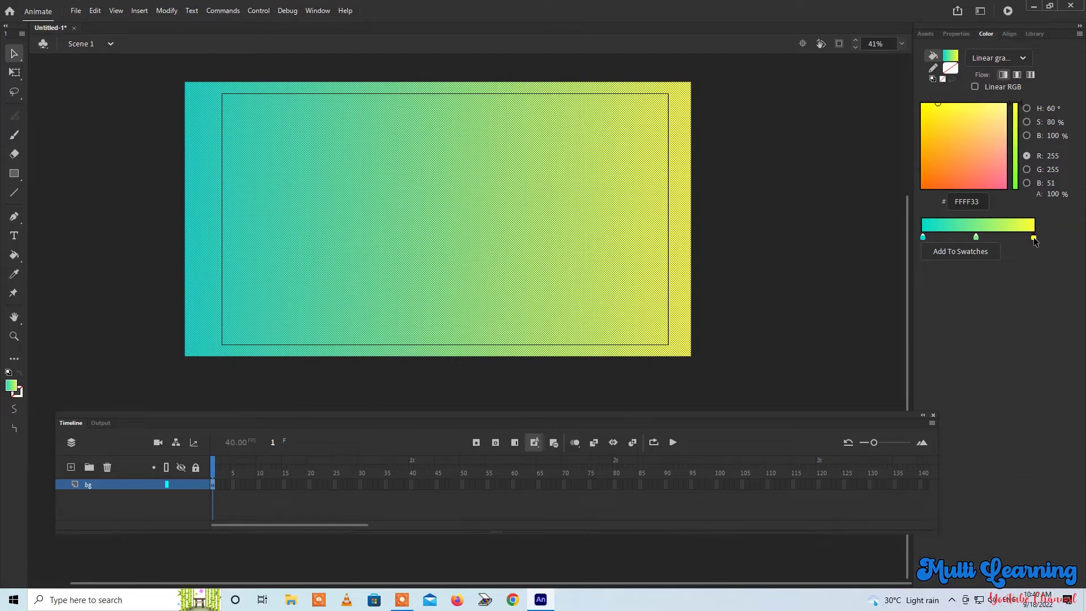
pyautogui.doubleClick(1034, 238)
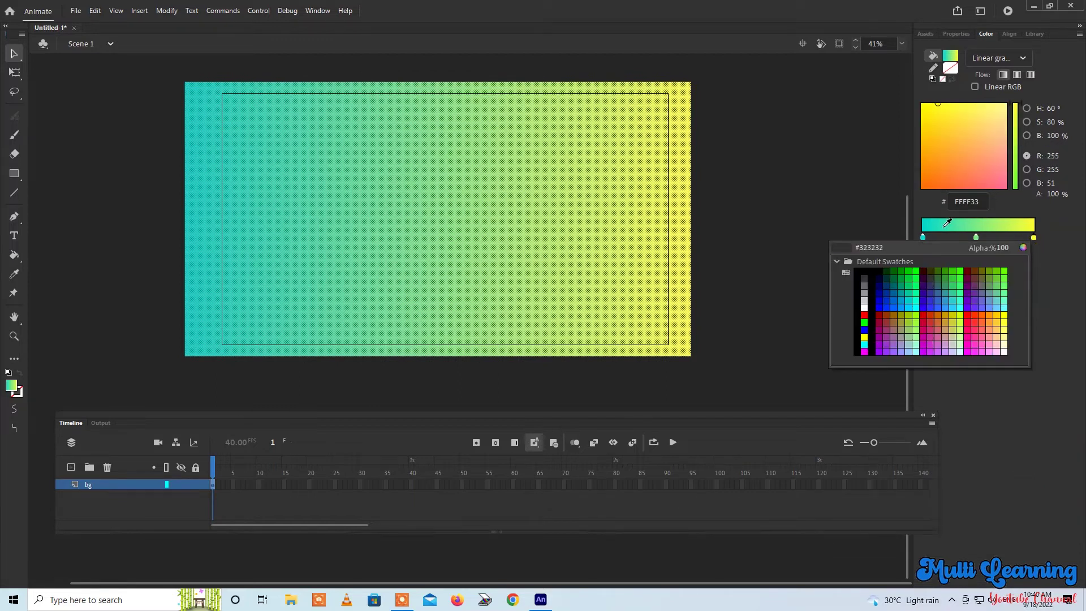
pyautogui.click(930, 219)
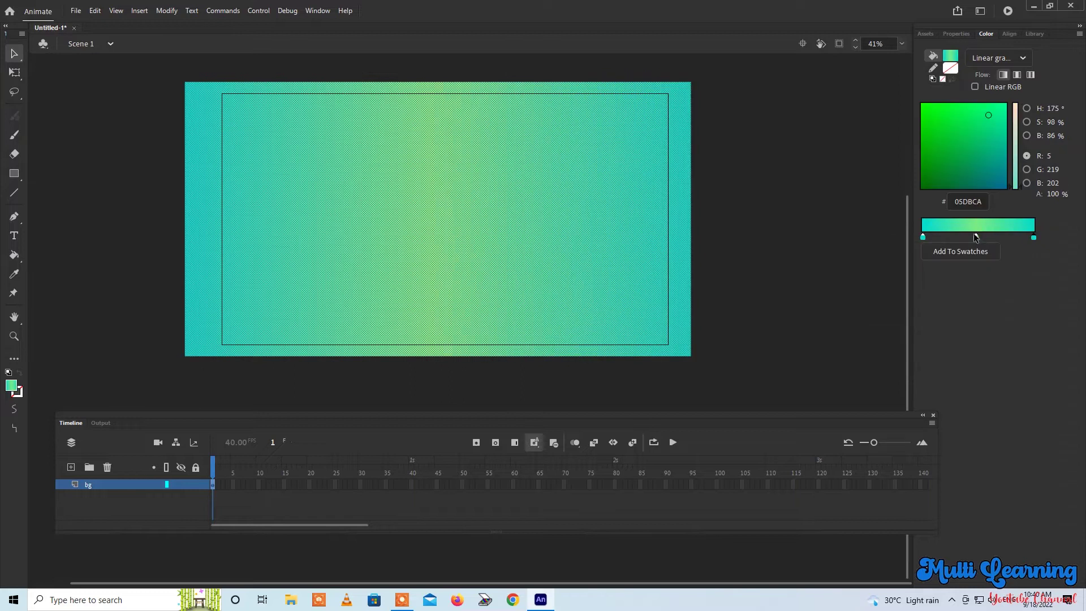
pyautogui.click(975, 237)
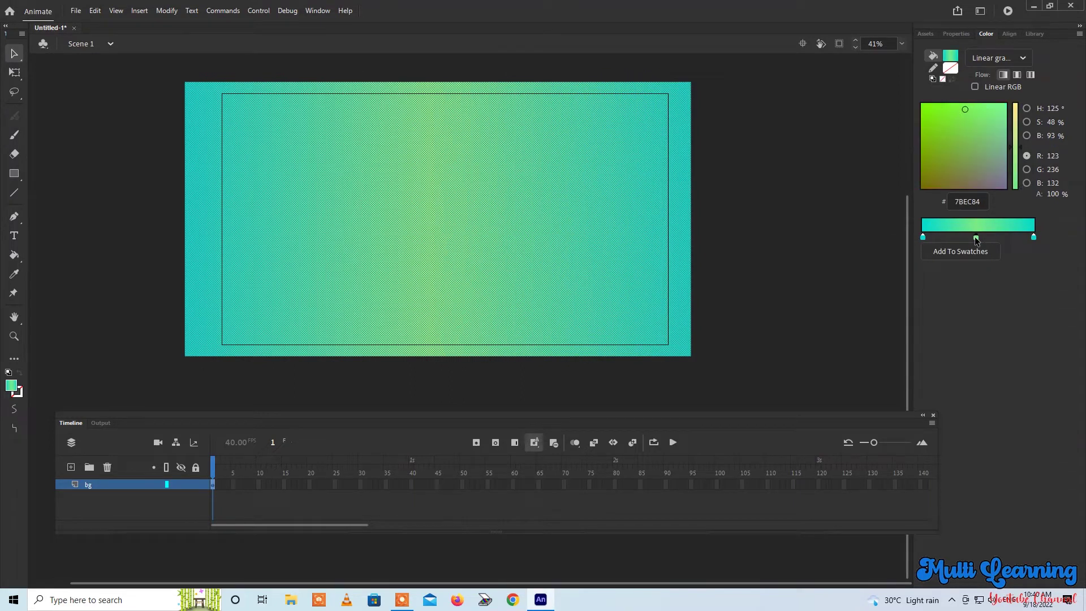
pyautogui.doubleClick(975, 237)
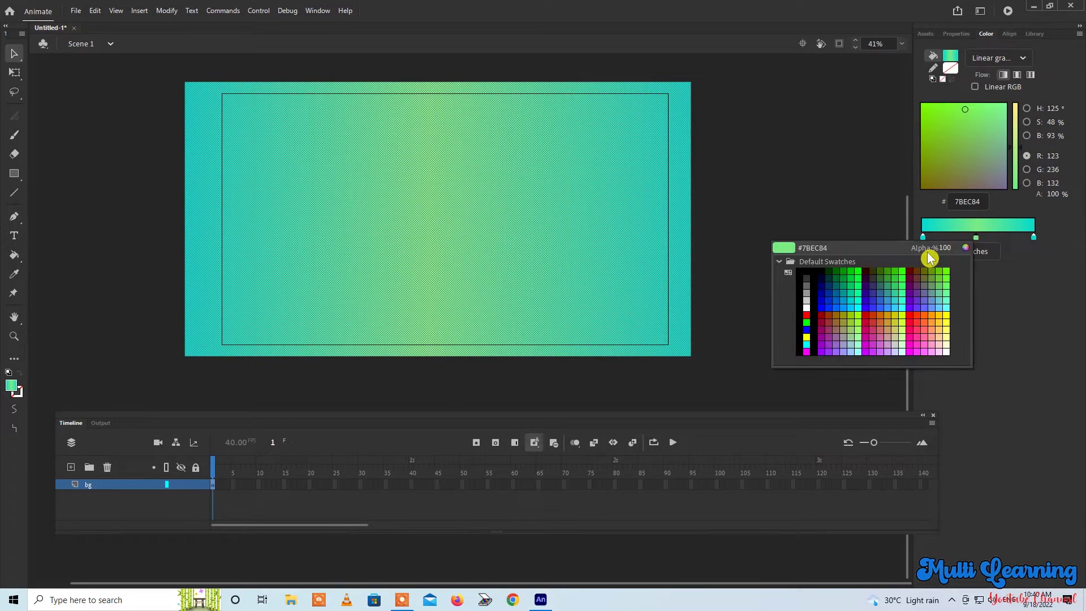
pyautogui.click(903, 321)
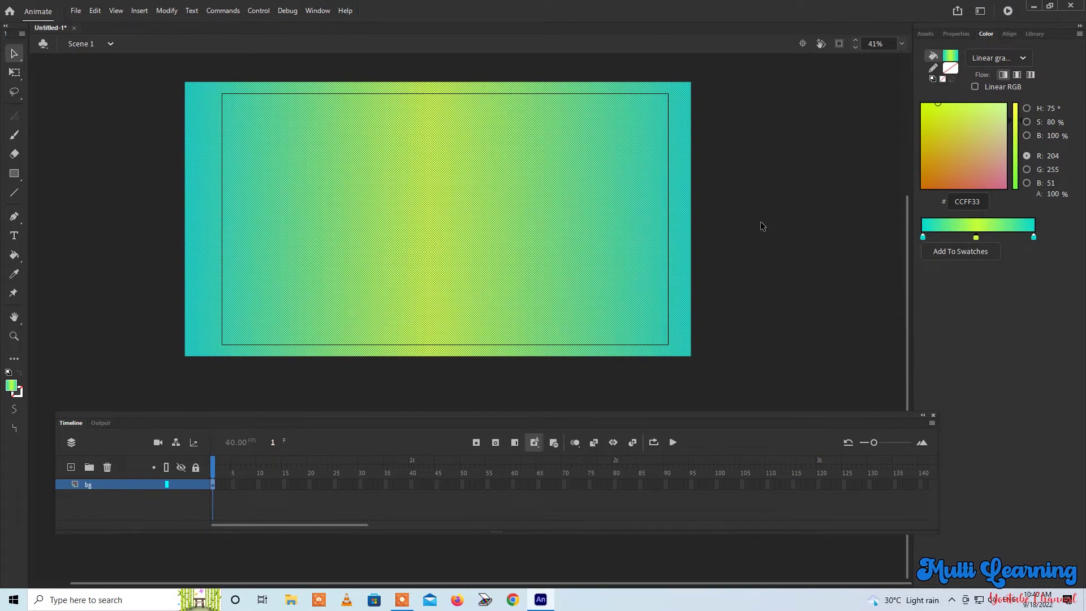
# Step: Switch the background fill to a radial gradient and shift the yellow-green stop to about three quarters of the way outward
pyautogui.click(1020, 65)
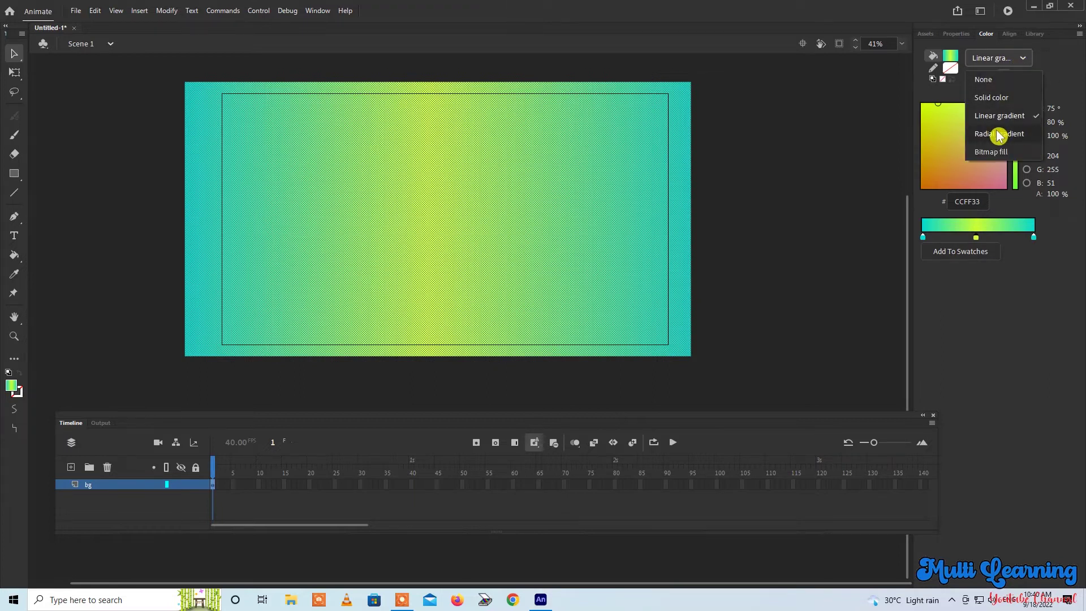
pyautogui.click(998, 134)
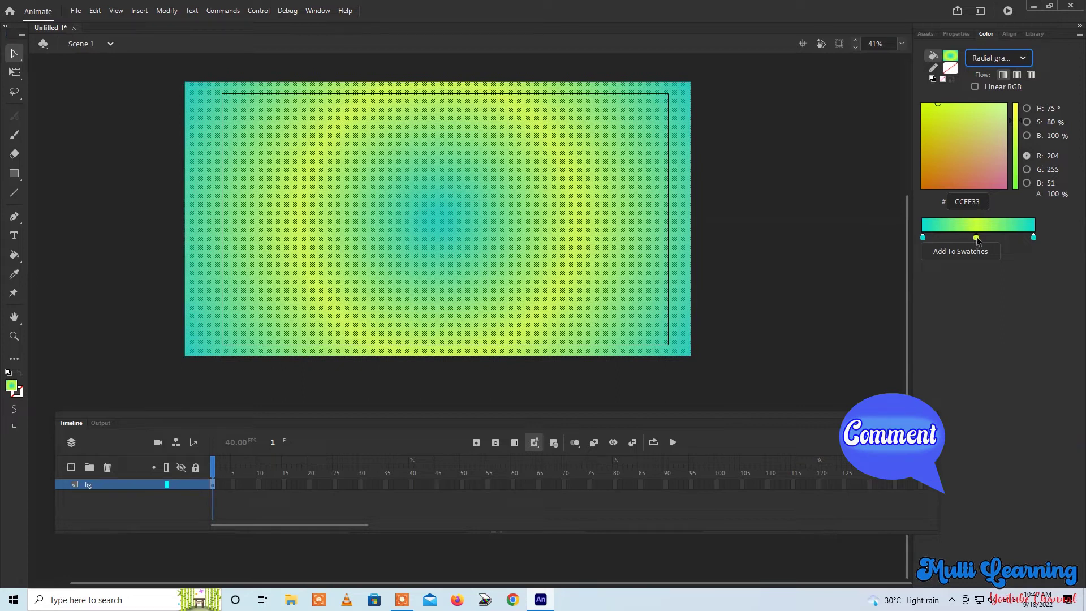
pyautogui.moveTo(977, 236); pyautogui.dragTo(1023, 239)
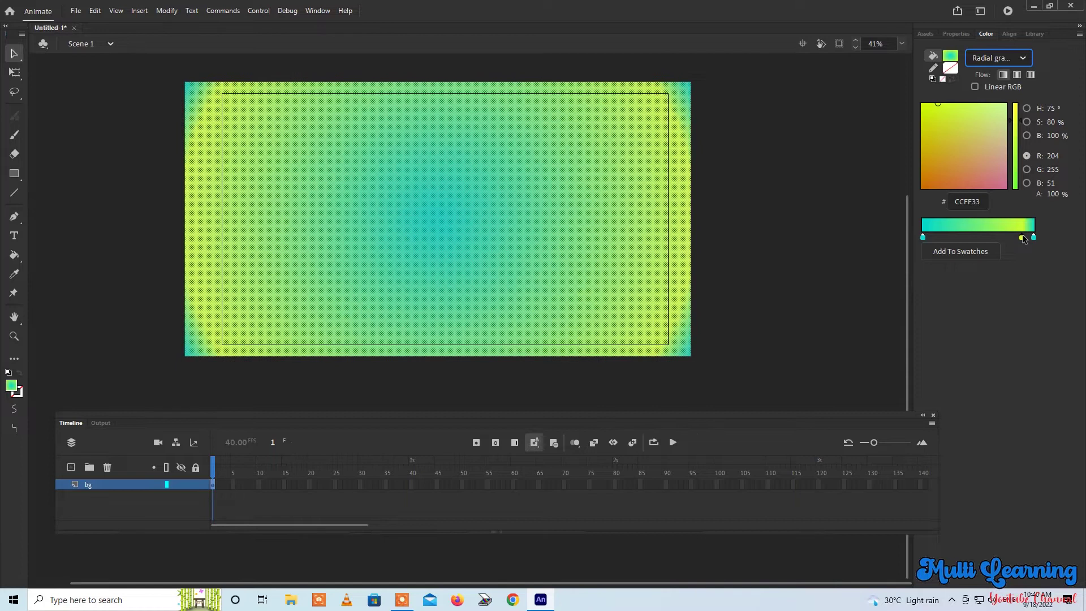
pyautogui.click(963, 220)
pyautogui.moveTo(1021, 238); pyautogui.dragTo(1006, 241)
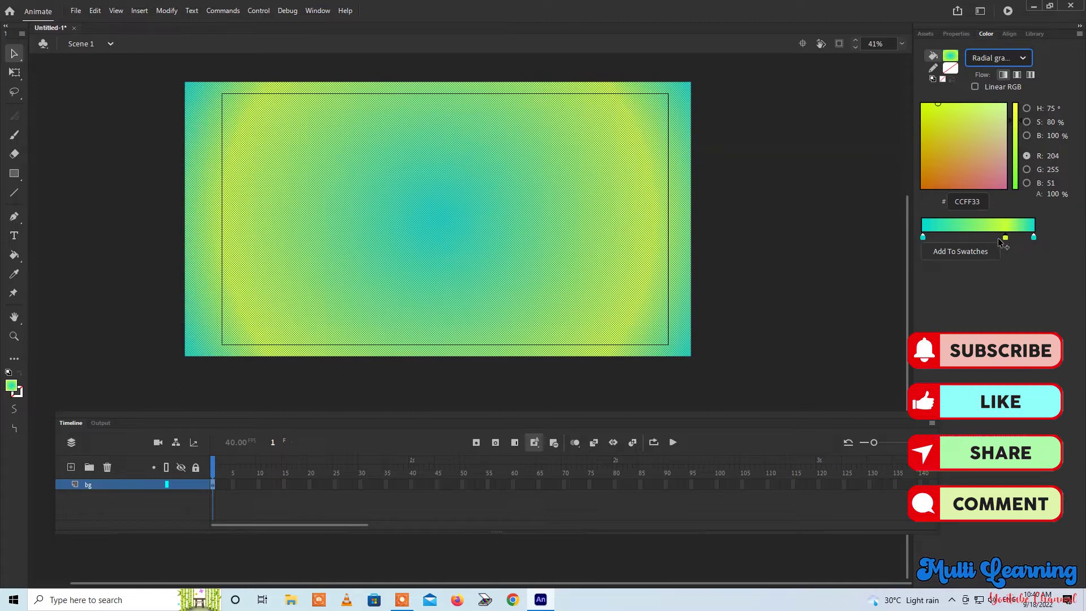
pyautogui.click(987, 214)
pyautogui.click(21, 77)
pyautogui.click(82, 175)
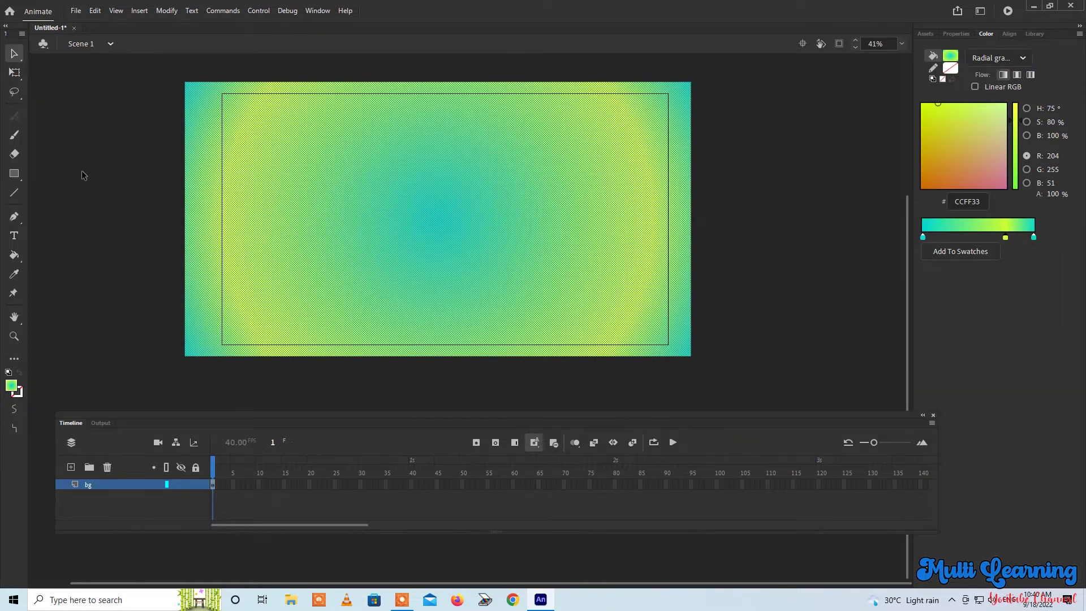
# Step: Add a new layer above bg and name it text
pyautogui.click(76, 467)
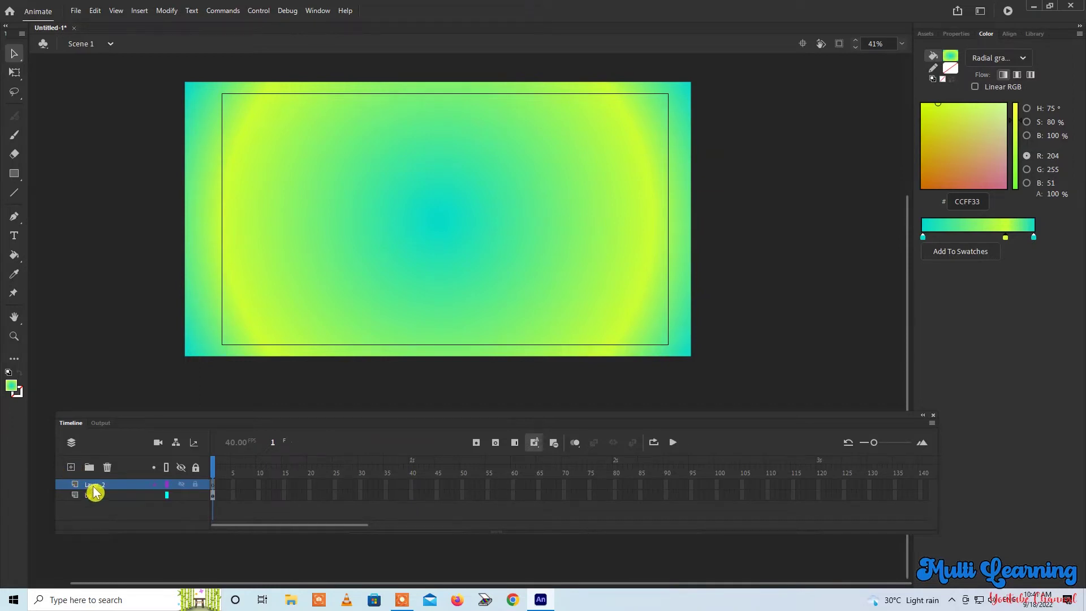
pyautogui.doubleClick(91, 485)
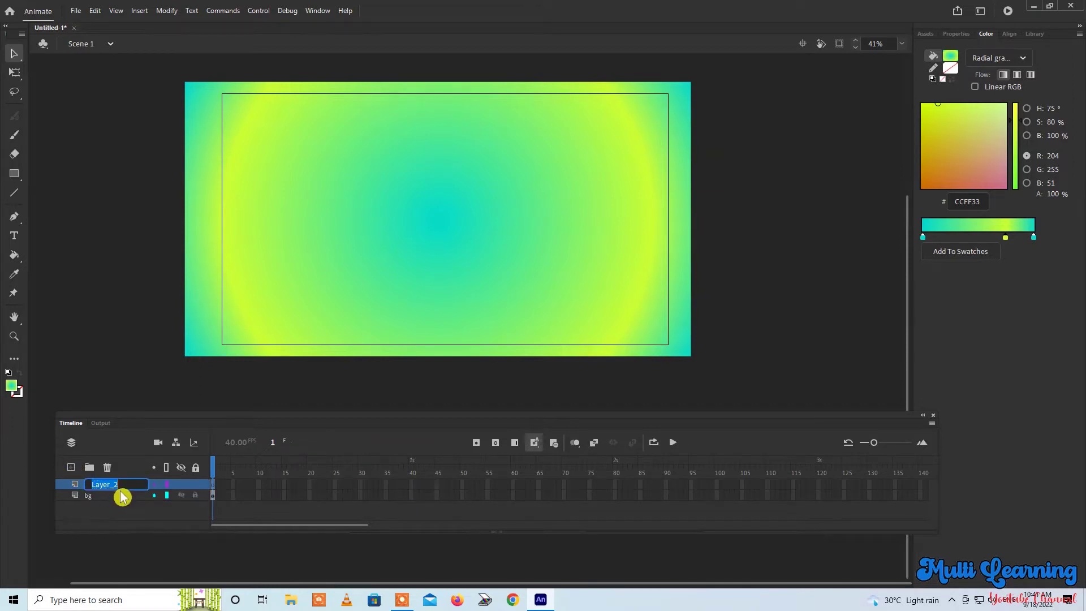
pyautogui.write('text')
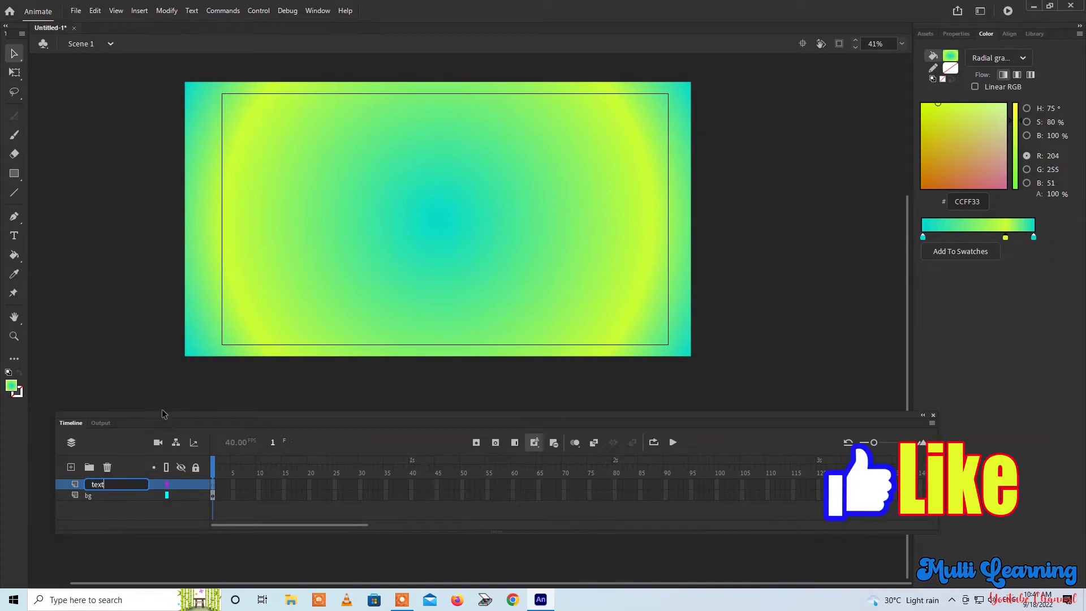
# Step: Add the text "photoshop tutorial" on the text layer, starting in the upper-left part of the stage
pyautogui.click(15, 244)
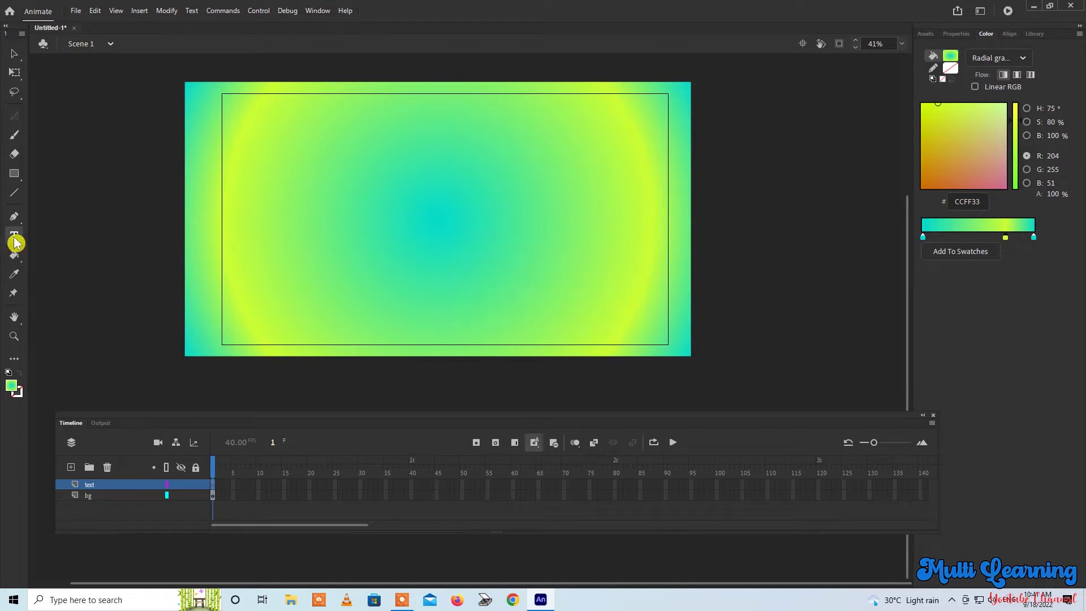
pyautogui.click(267, 173)
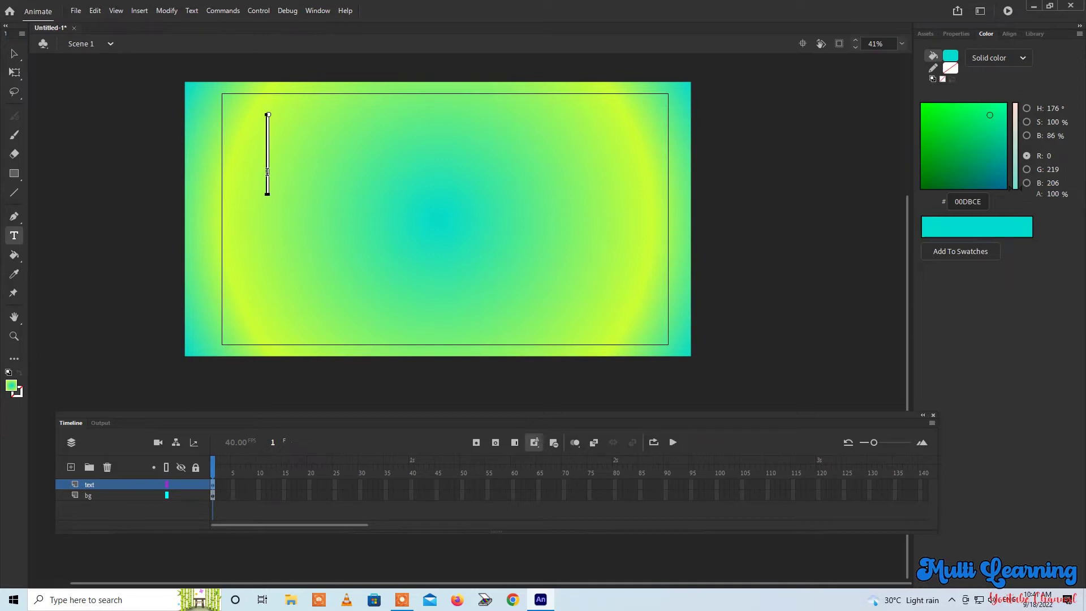
pyautogui.write('ph')
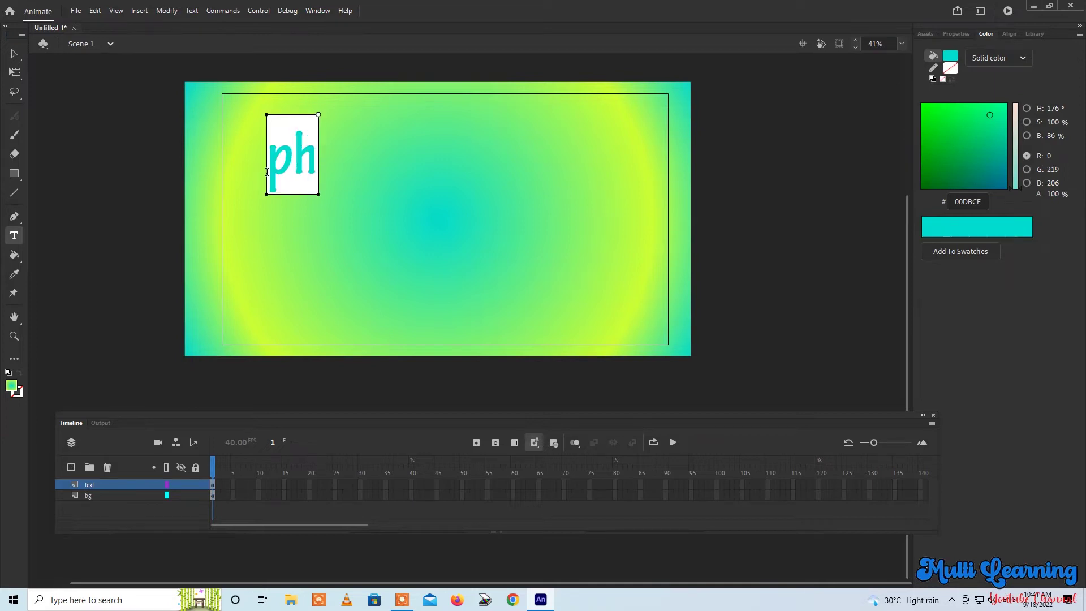
pyautogui.write('otoshop')
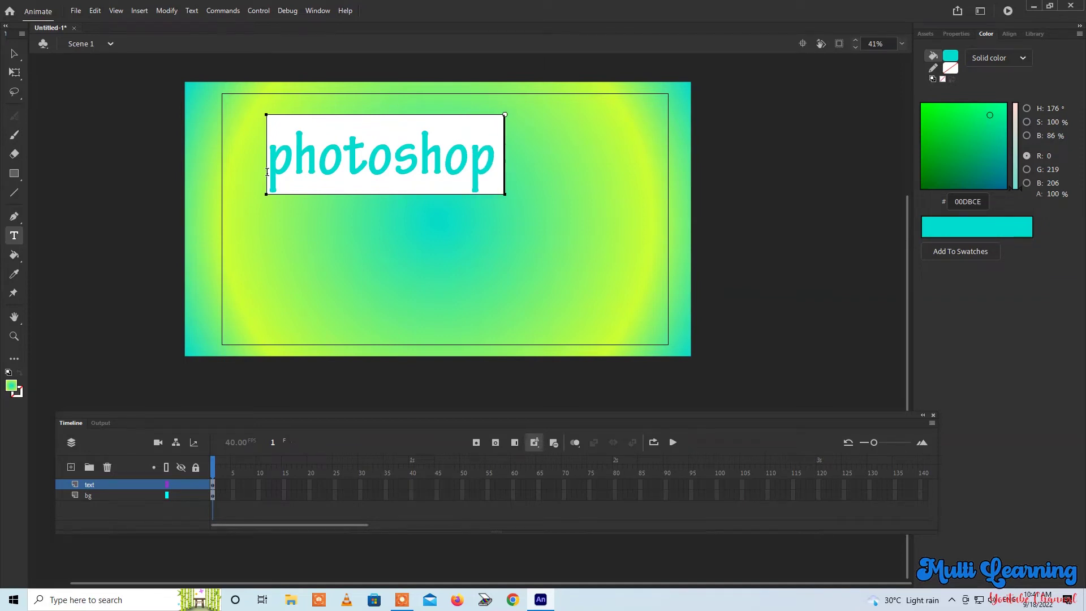
pyautogui.write(' tu')
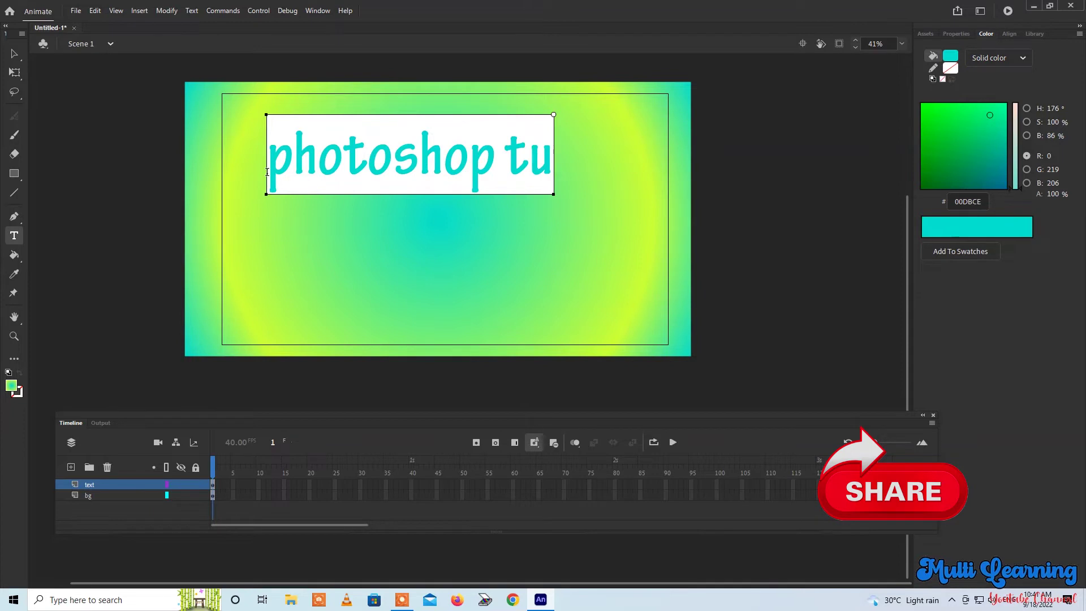
pyautogui.write('torial')
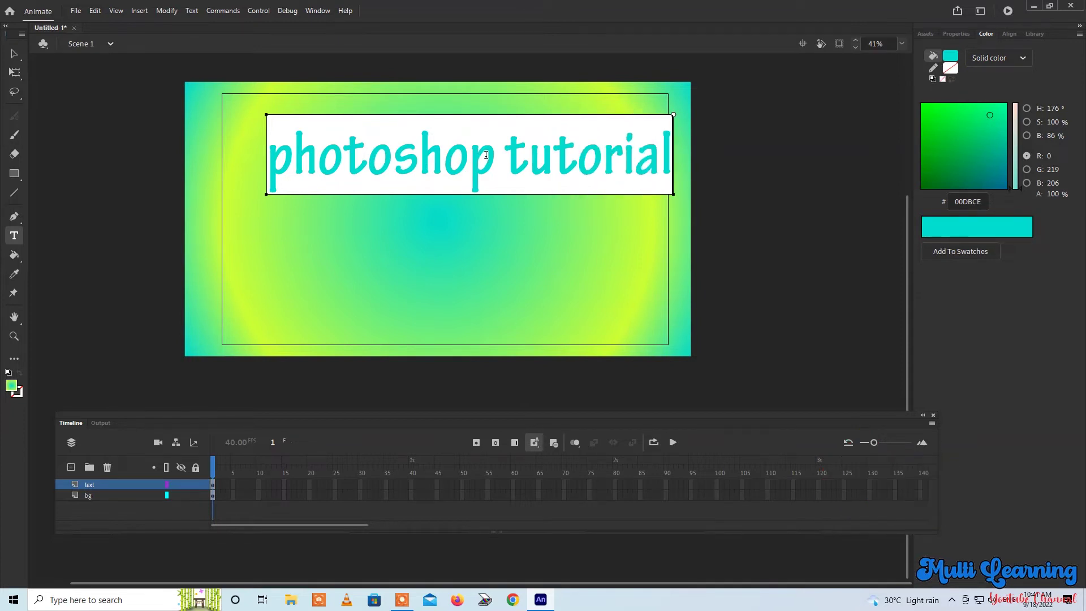
# Step: Capitalise the title to "Photoshop Tutorial", widen the space between its words, and shift the text inside the stage frame
pyautogui.press('BackSpace')
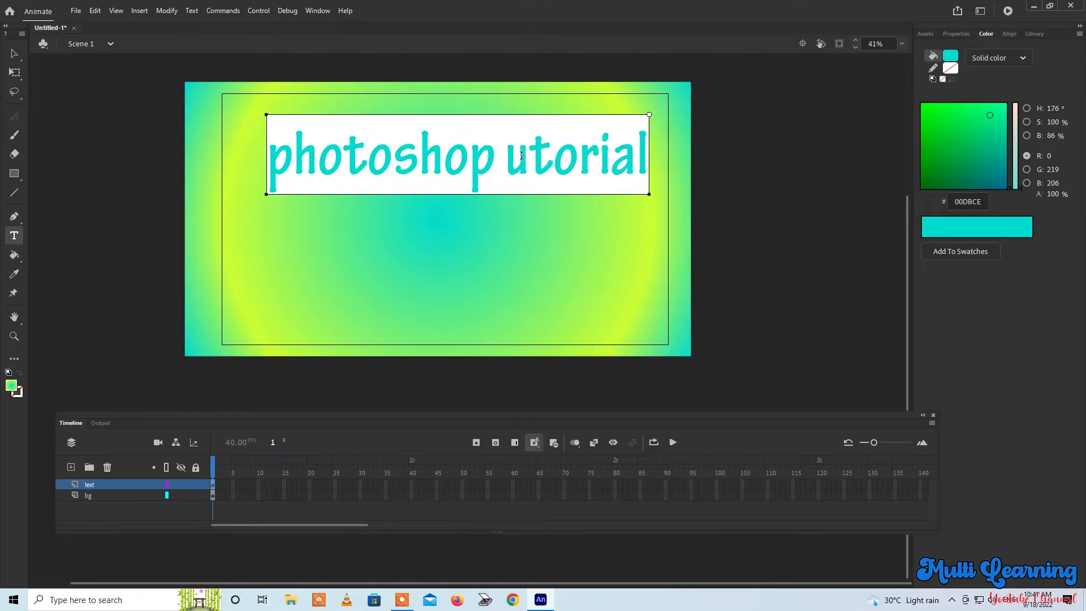
pyautogui.write('T')
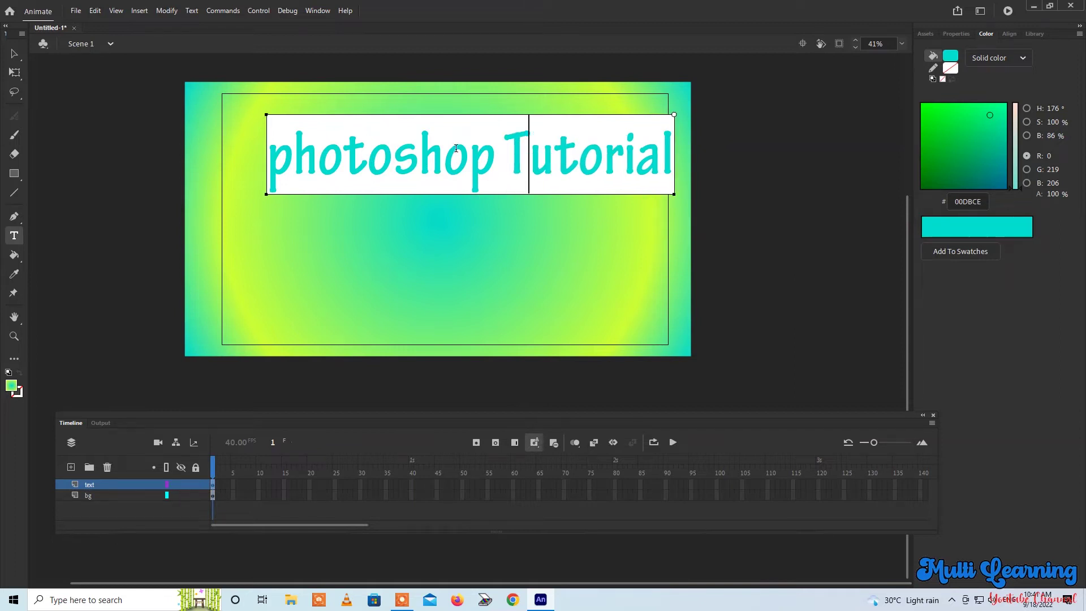
pyautogui.click(292, 151)
pyautogui.press('BackSpace')
pyautogui.write('P')
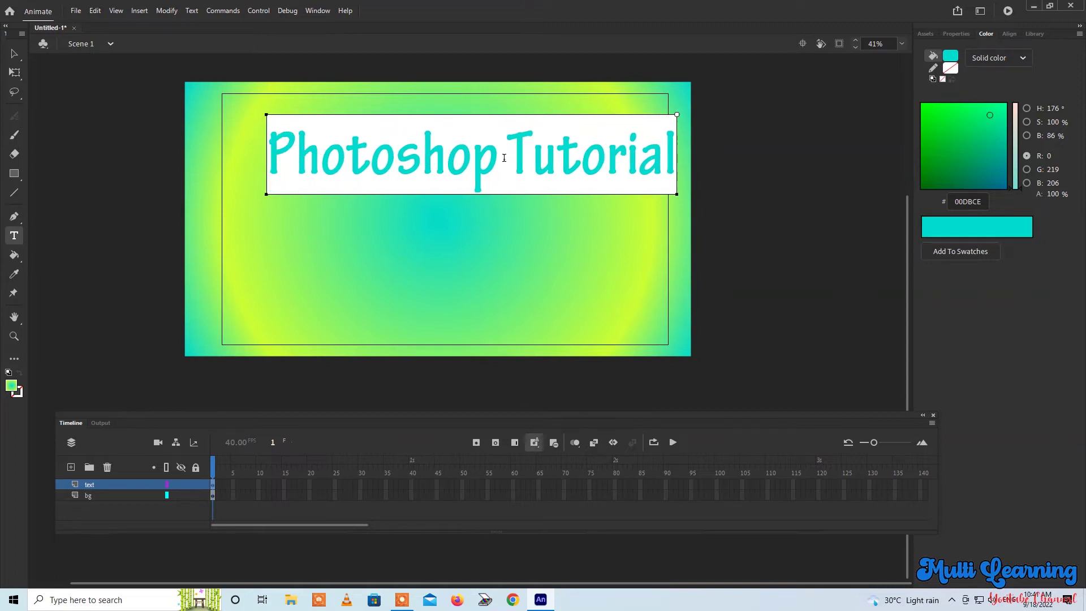
pyautogui.click(501, 160)
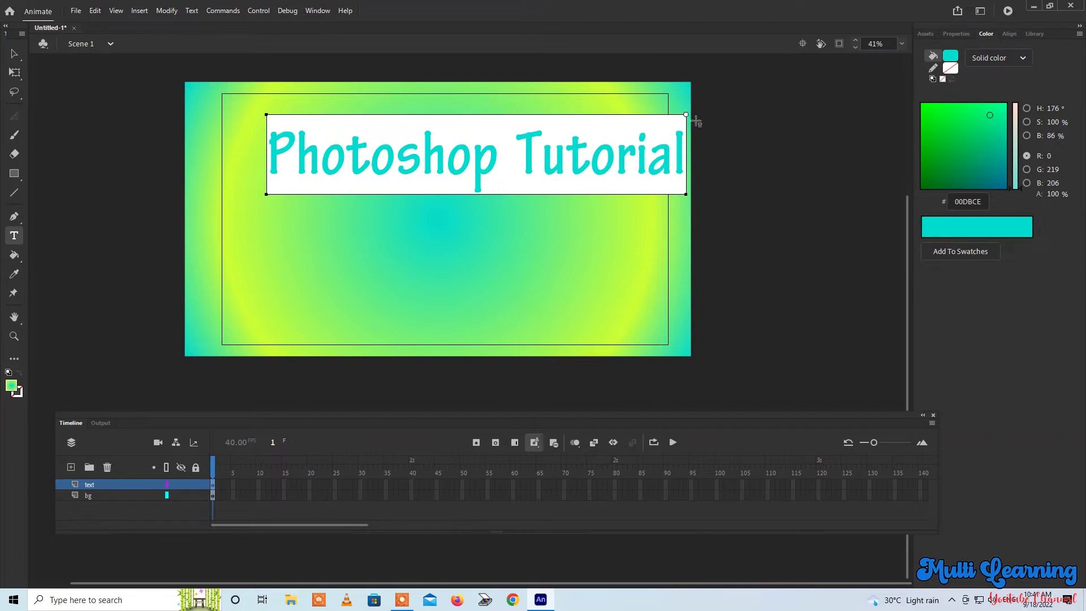
pyautogui.press('Escape')
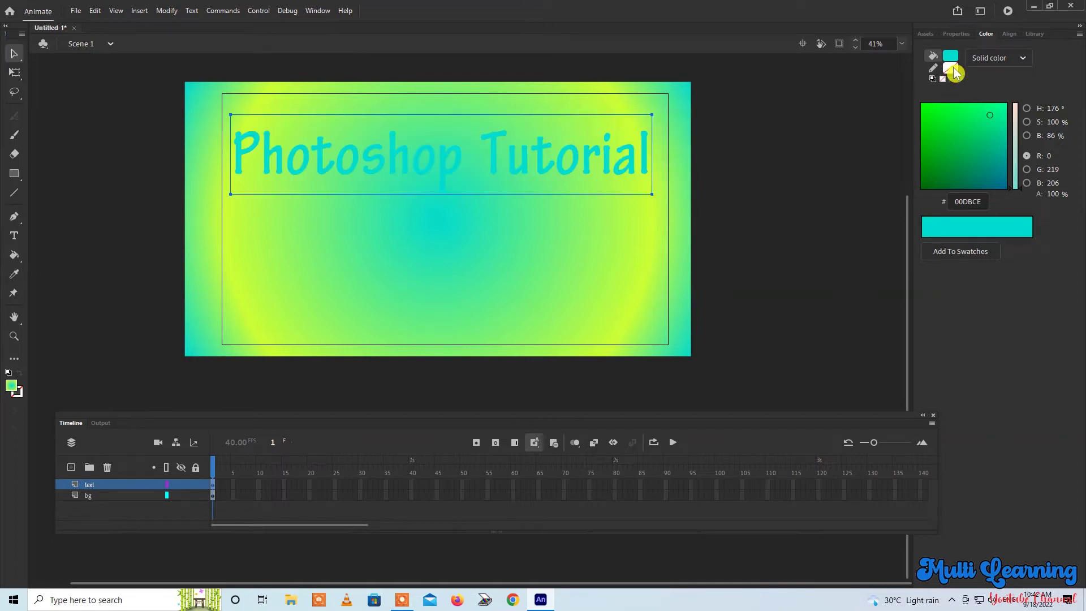
# Step: Colour the title text red FF0000 and try the rainbow gradient swatch on it
pyautogui.click(995, 59)
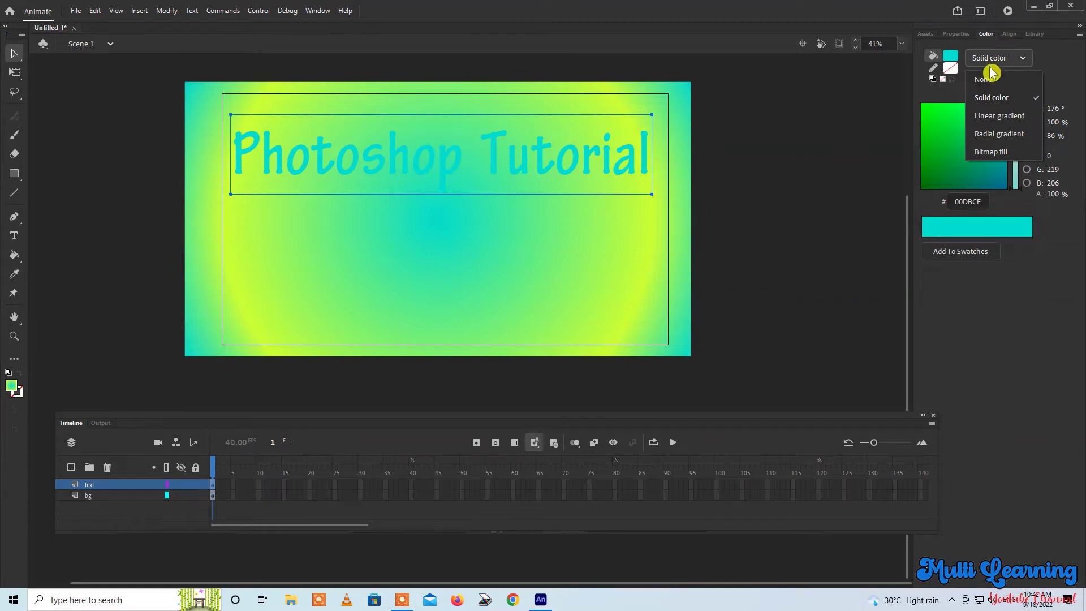
pyautogui.click(987, 61)
pyautogui.click(951, 61)
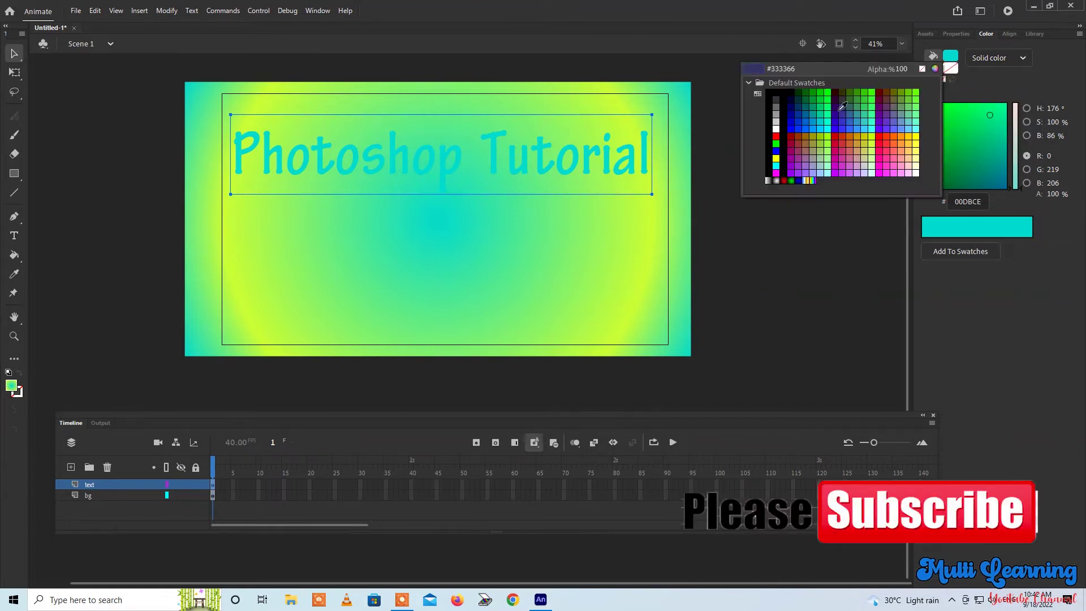
pyautogui.click(776, 136)
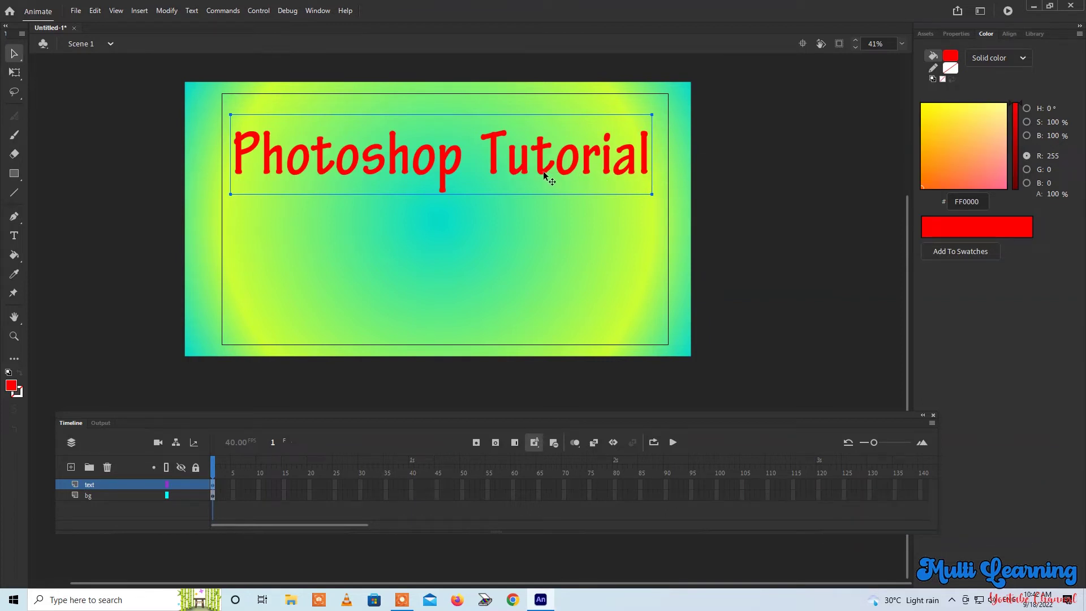
pyautogui.click(952, 57)
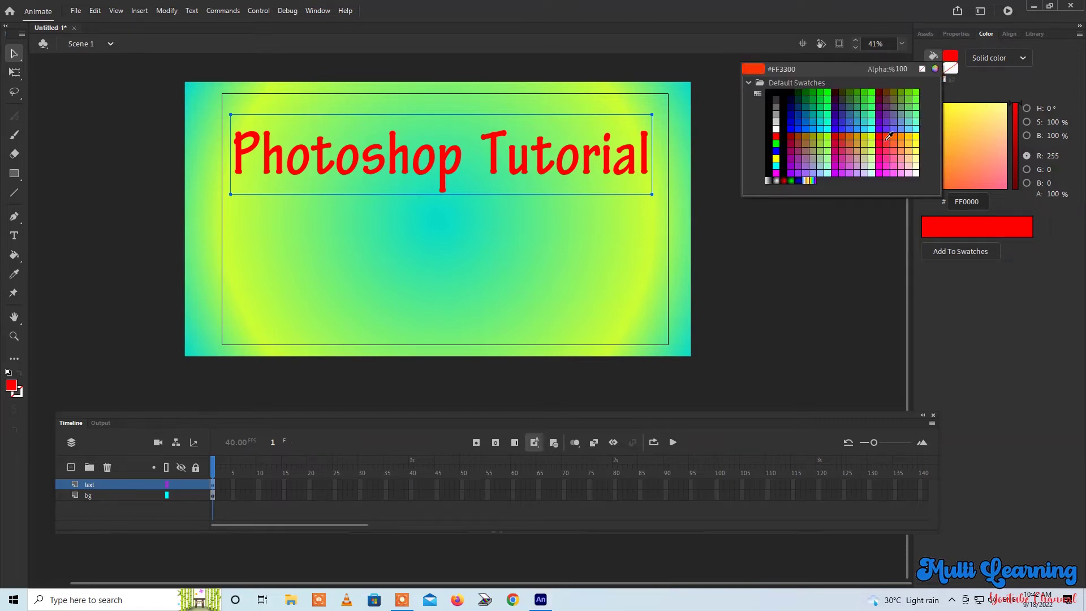
pyautogui.click(816, 178)
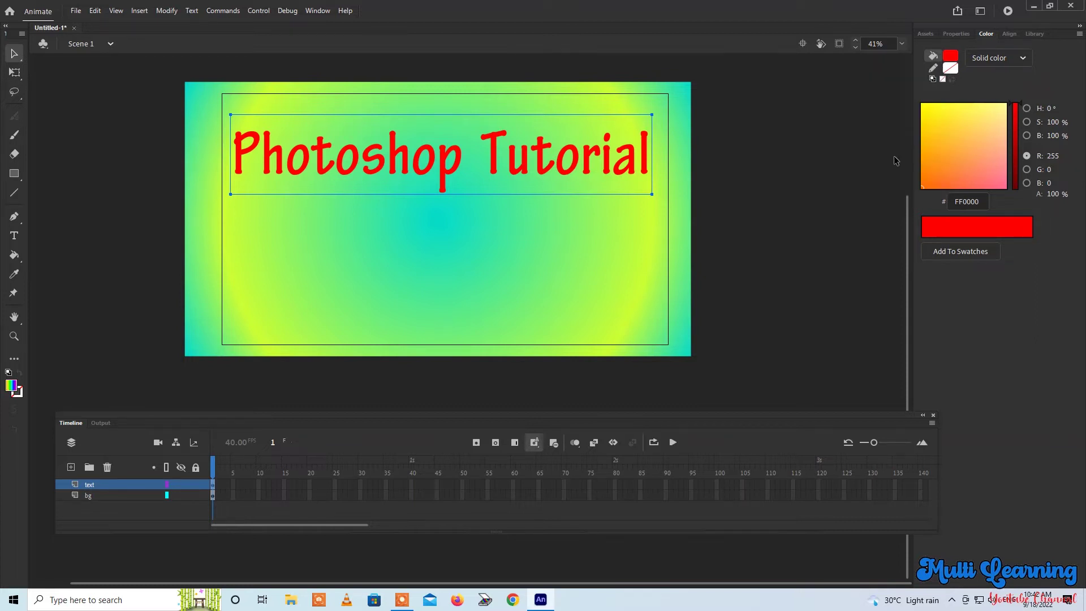
# Step: Try several solid colours on the title text and settle on red FF0828
pyautogui.click(970, 120)
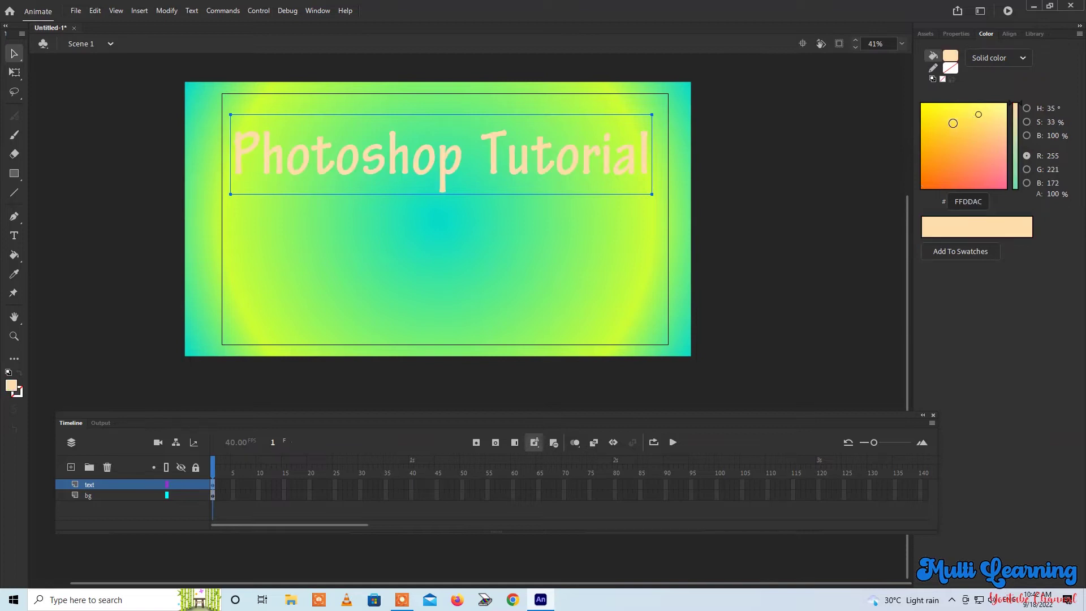
pyautogui.click(954, 126)
pyautogui.click(944, 174)
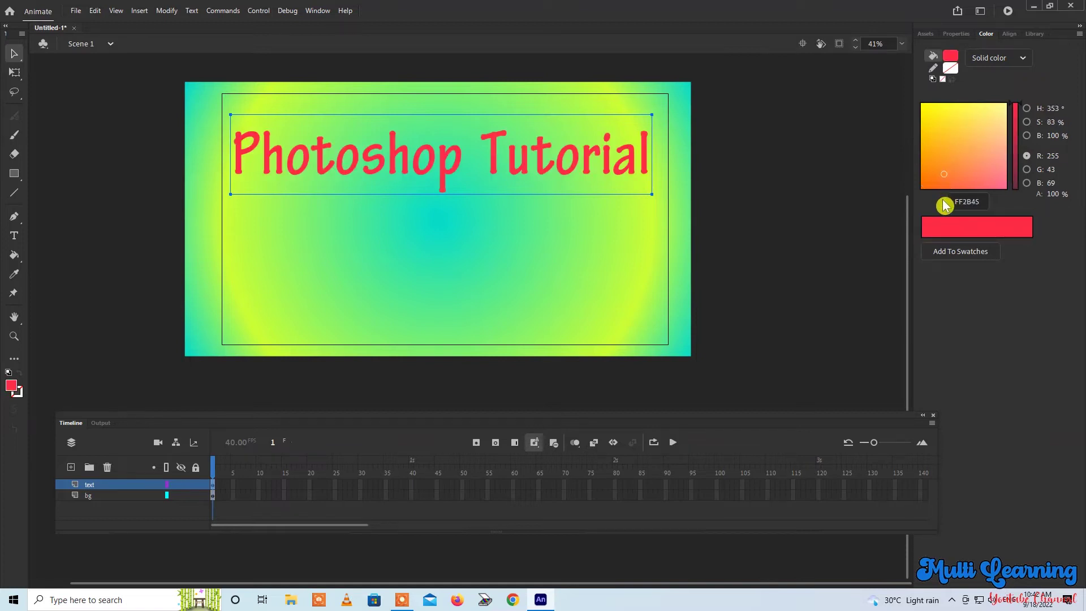
pyautogui.click(982, 182)
pyautogui.click(937, 182)
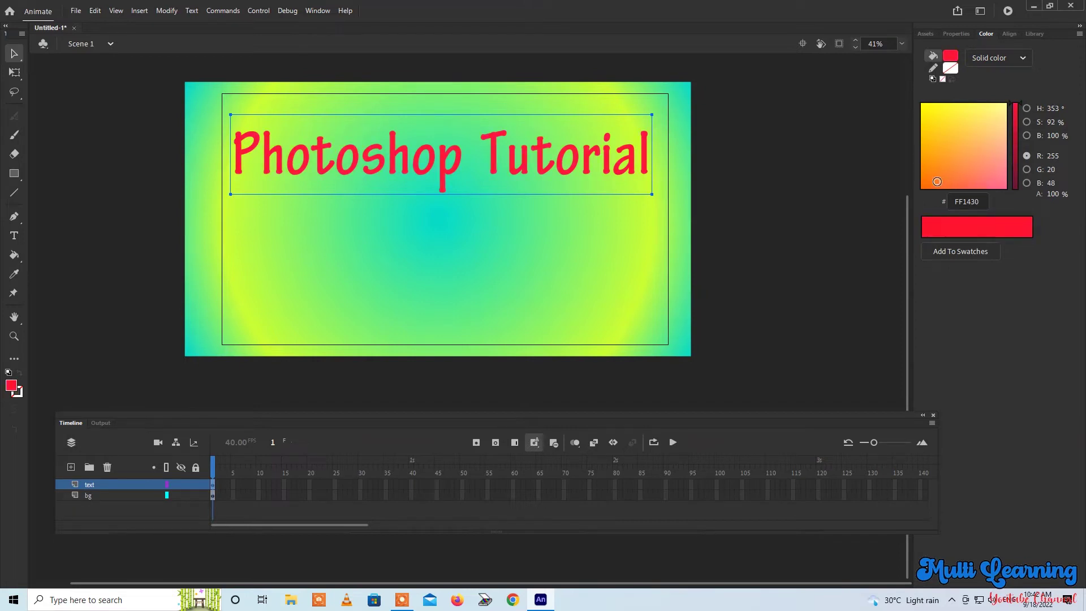
pyautogui.click(978, 185)
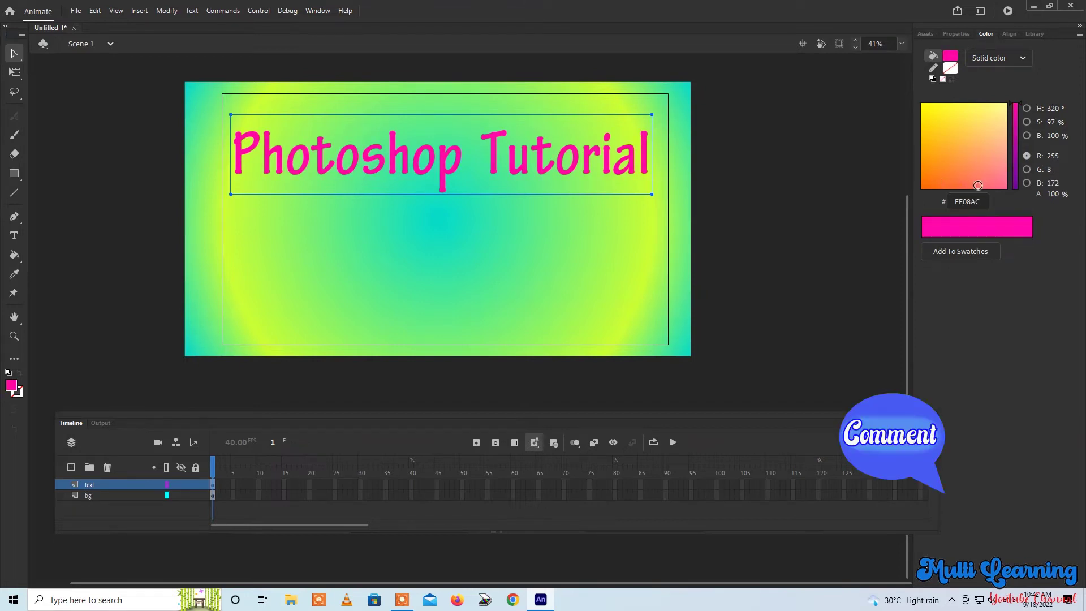
pyautogui.click(934, 186)
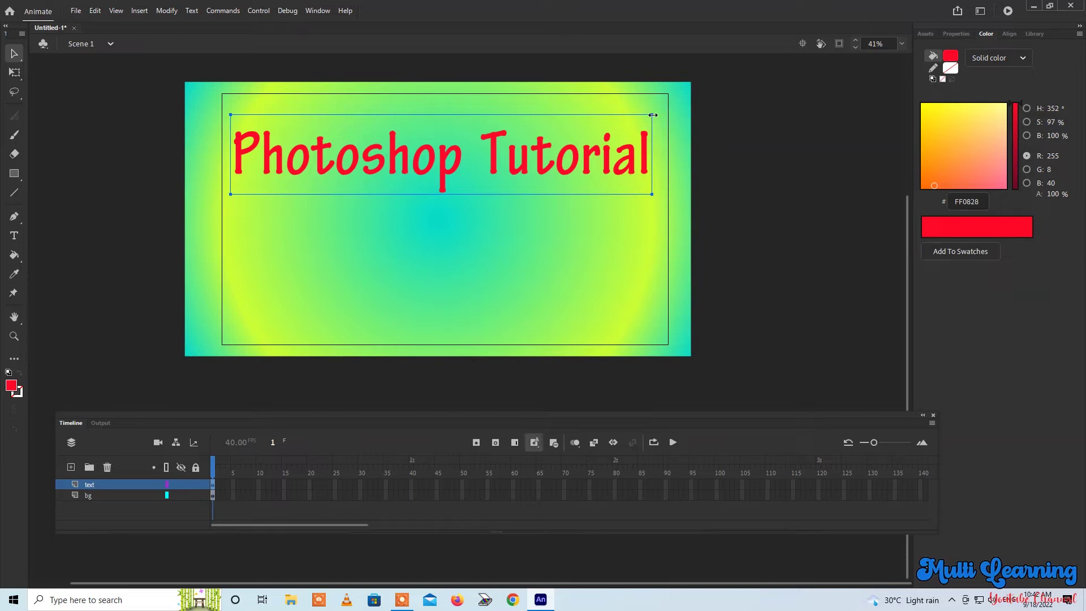
# Step: Scale the title narrower and slightly taller with Free Transform, and move it down toward the stage's centre
pyautogui.hotkey('ctrl', 'z')
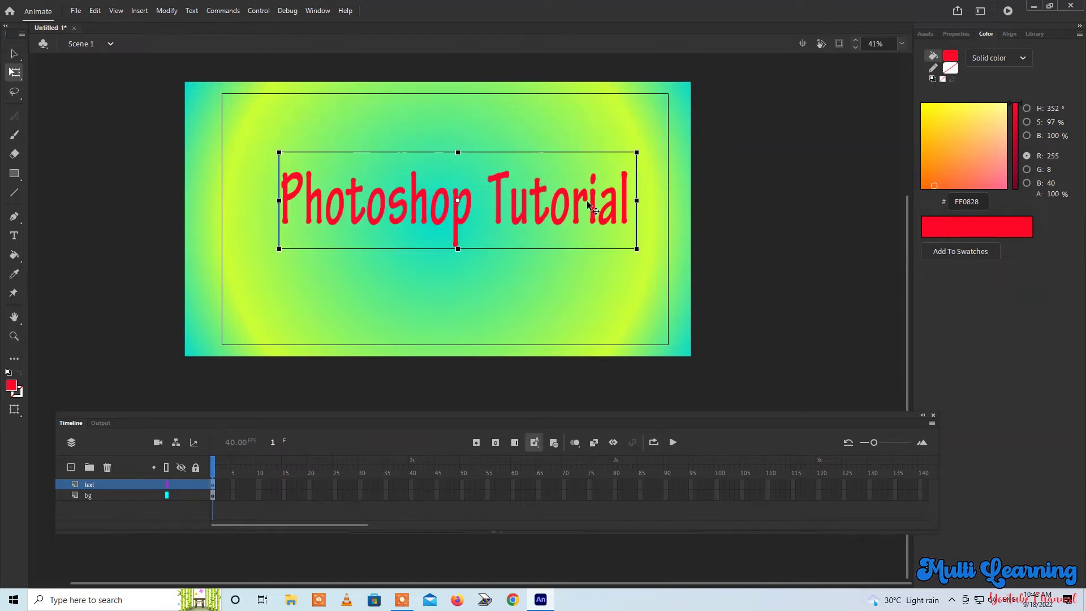
pyautogui.doubleClick(584, 199)
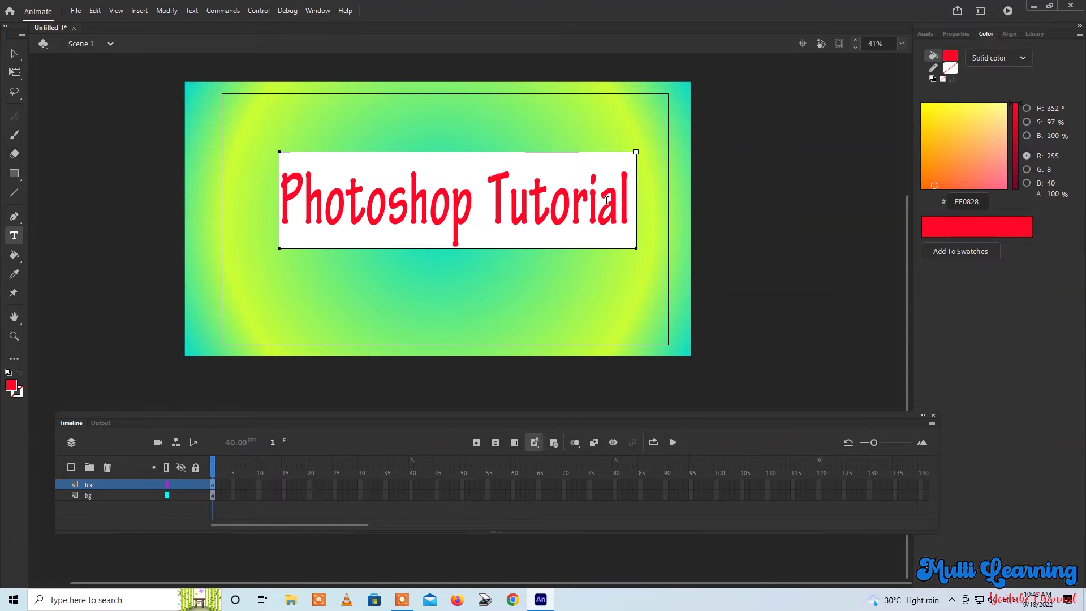
pyautogui.click(19, 57)
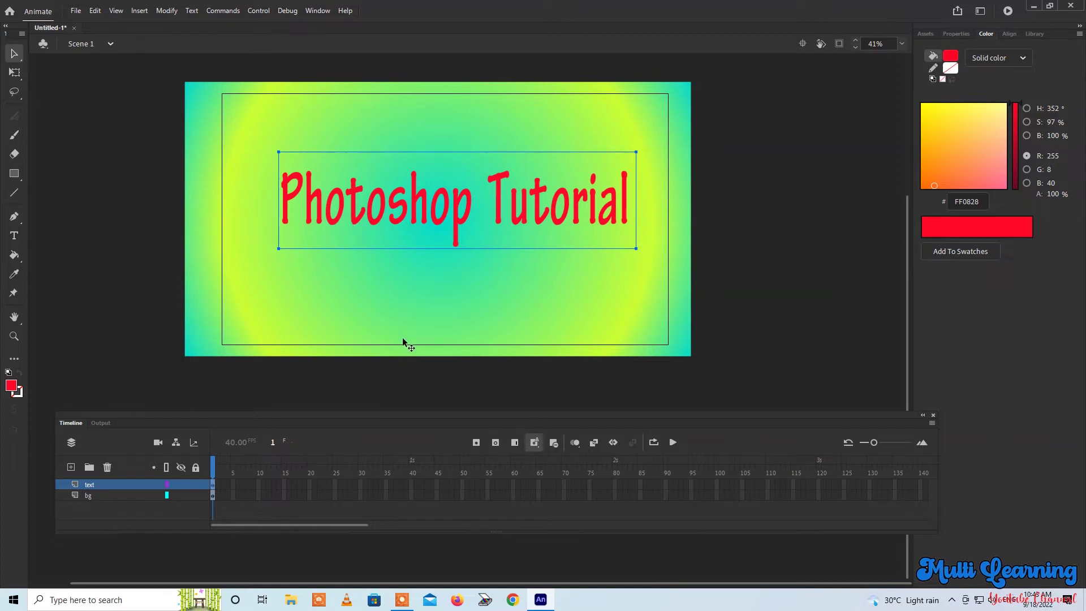
# Step: Break the title apart twice into editable letter shapes and lock the bg layer
pyautogui.hotkey('ctrl', 'b')
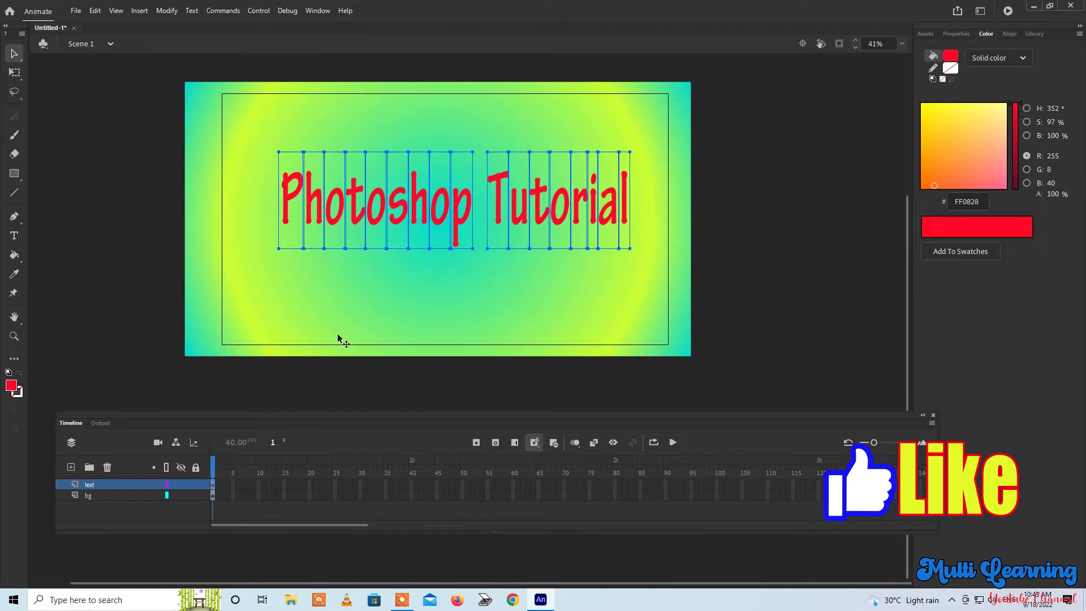
pyautogui.hotkey('ctrl', 'b')
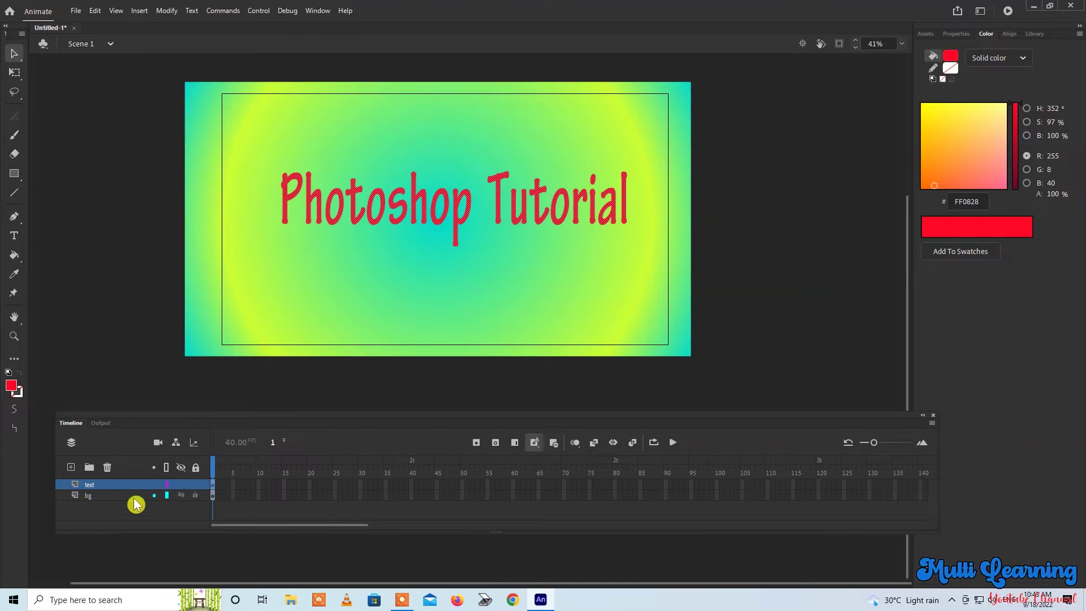
pyautogui.click(195, 496)
pyautogui.click(260, 214)
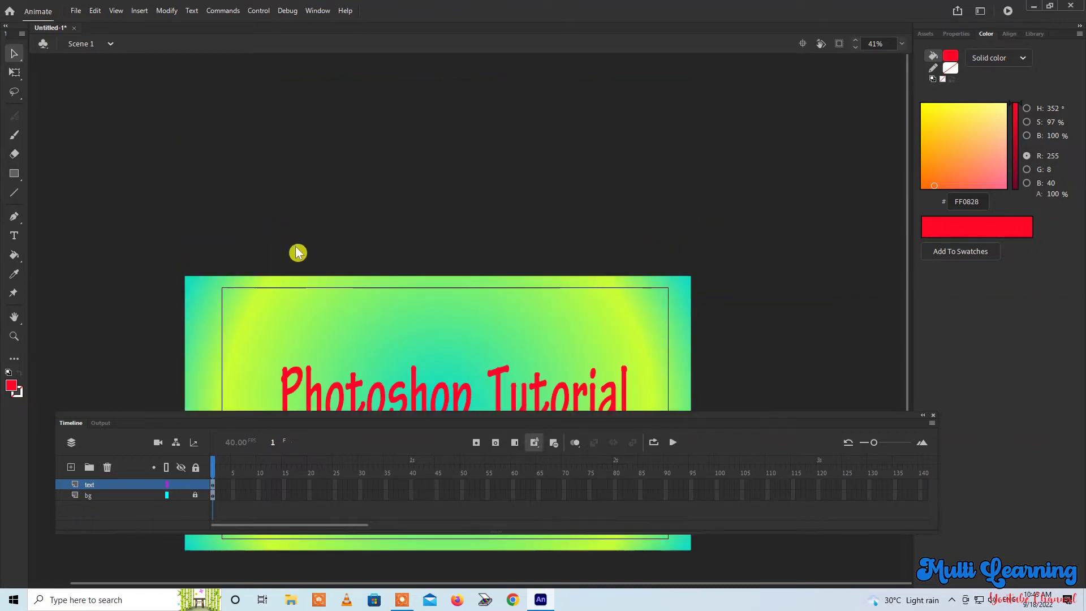
# Step: Reshape the letter P by pulling its stem's lower-left edge into a pointed tail and its top into two outward spikes
pyautogui.scroll(4, 322, 275)
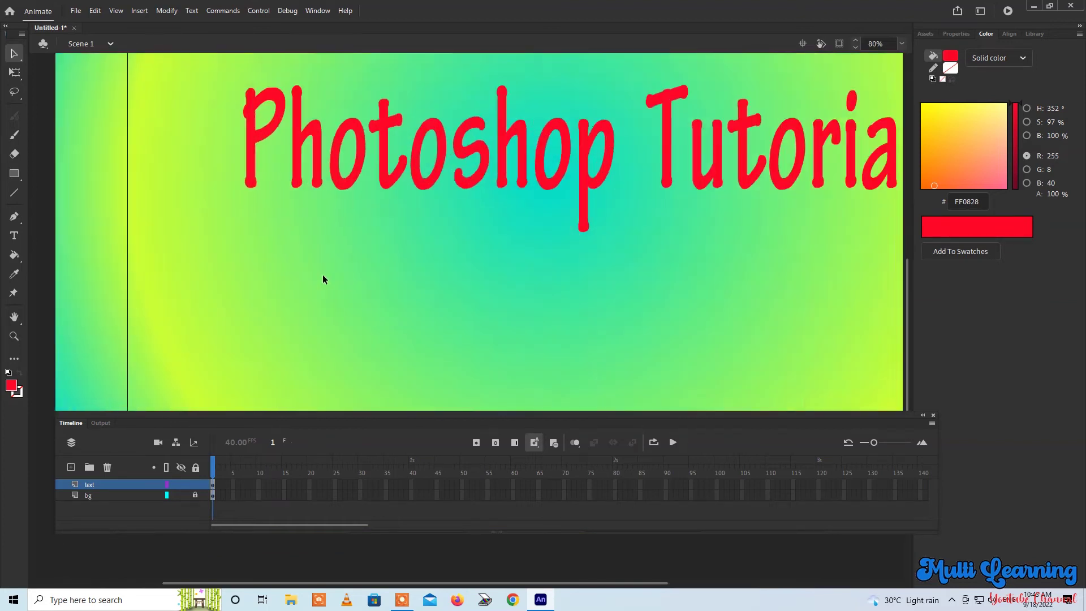
pyautogui.moveTo(318, 194); pyautogui.dragTo(366, 329)
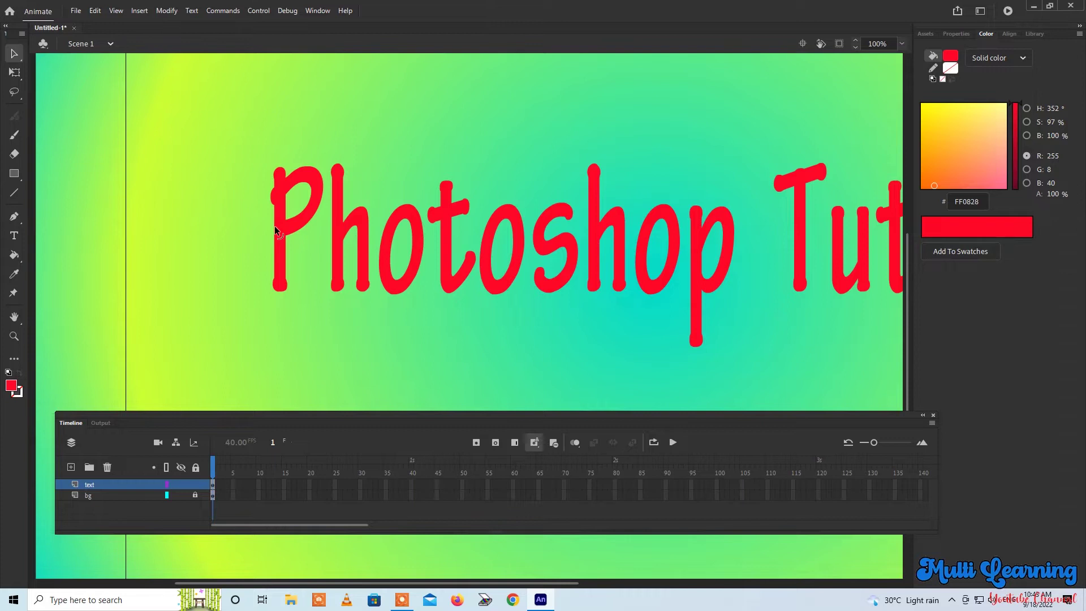
pyautogui.moveTo(274, 226); pyautogui.dragTo(267, 228)
pyautogui.moveTo(273, 278); pyautogui.dragTo(273, 280)
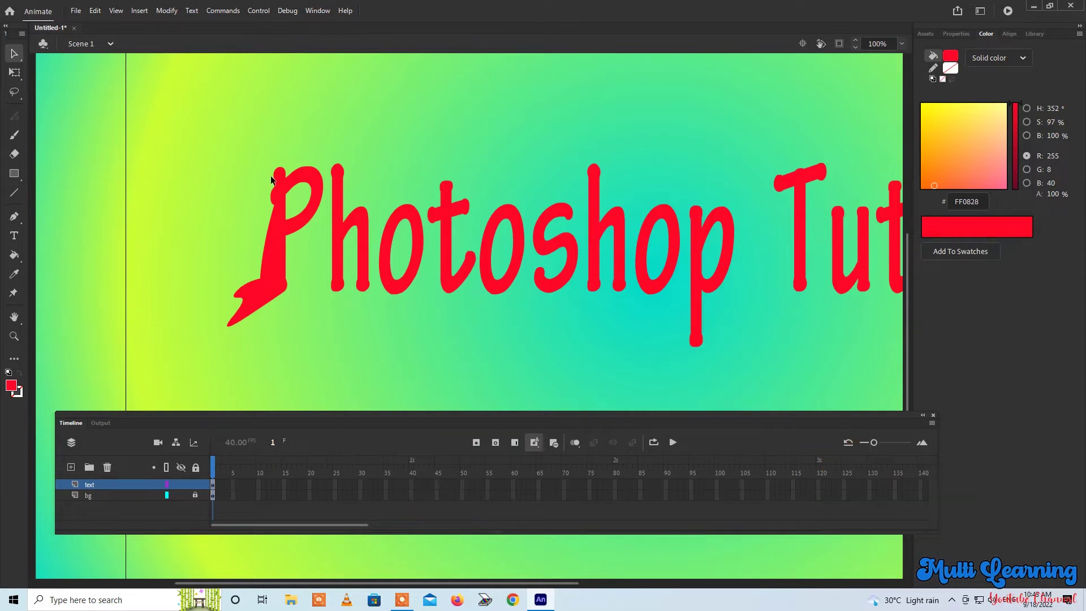
pyautogui.moveTo(274, 171); pyautogui.dragTo(211, 147)
pyautogui.moveTo(281, 168); pyautogui.dragTo(282, 143)
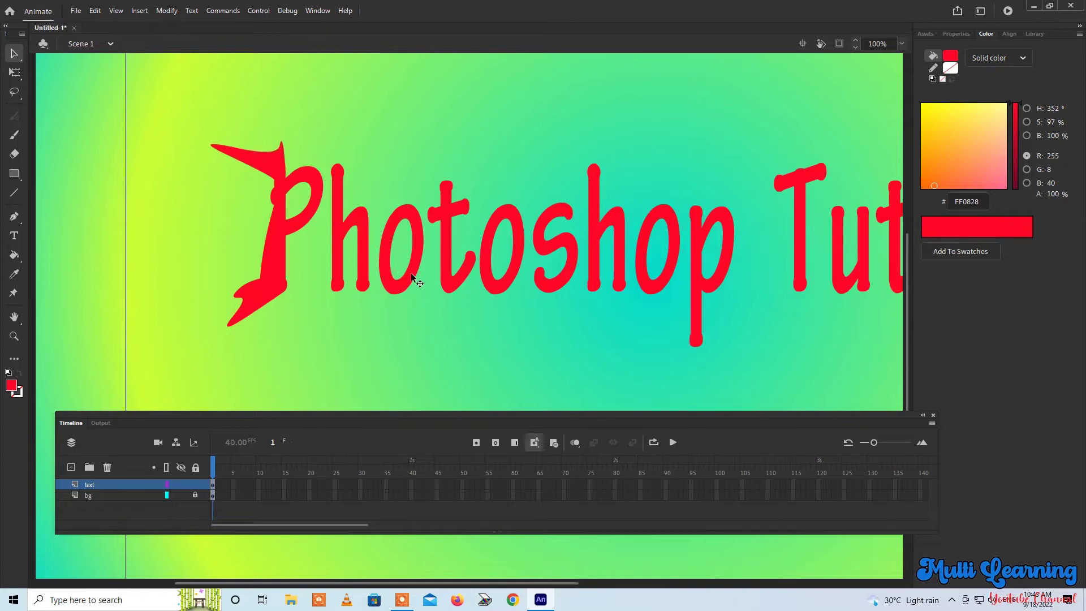
# Step: Reshape the crossbar of the T by pulling its left end into a forked tip and its right end into an upward spike
pyautogui.moveTo(601, 315); pyautogui.dragTo(451, 291)
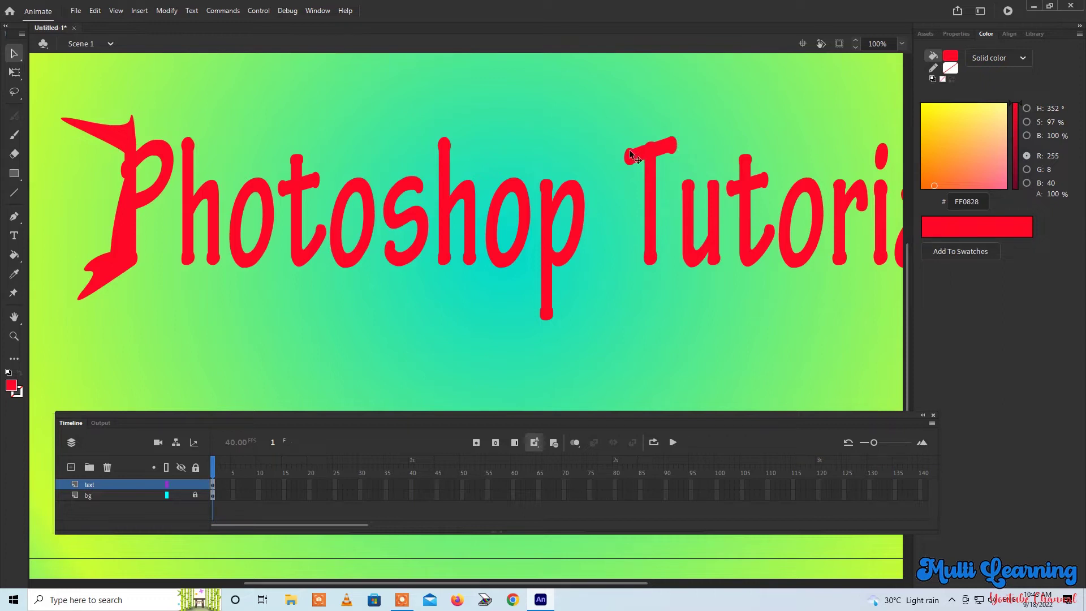
pyautogui.moveTo(629, 150)
pyautogui.mouseDown()
pyautogui.moveTo(566, 105)
pyautogui.moveTo(566, 128)
pyautogui.mouseUp()
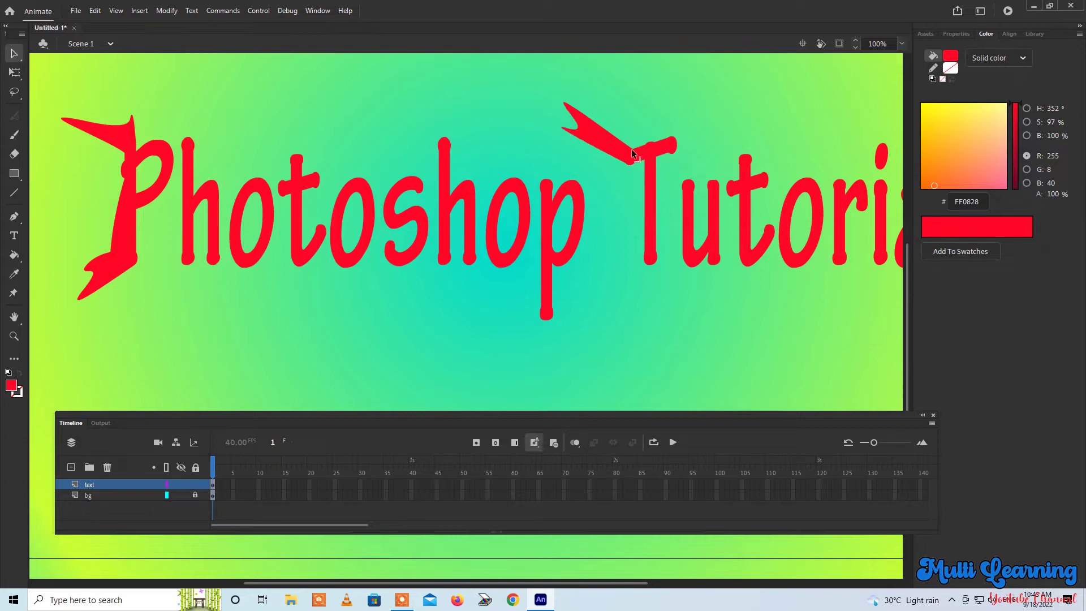
pyautogui.moveTo(631, 150); pyautogui.dragTo(630, 135)
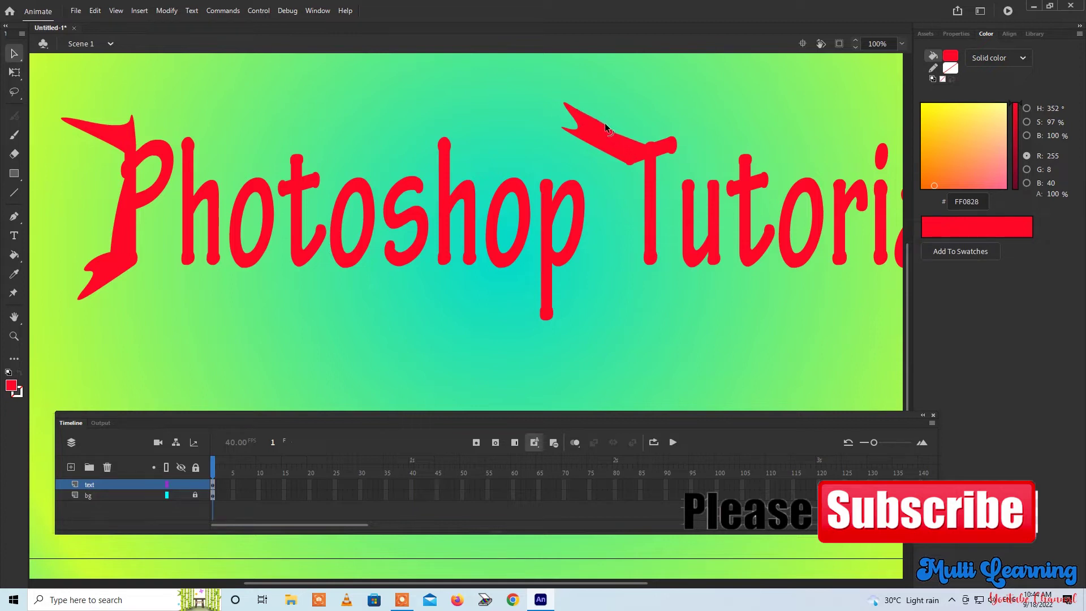
pyautogui.moveTo(674, 139); pyautogui.dragTo(700, 123)
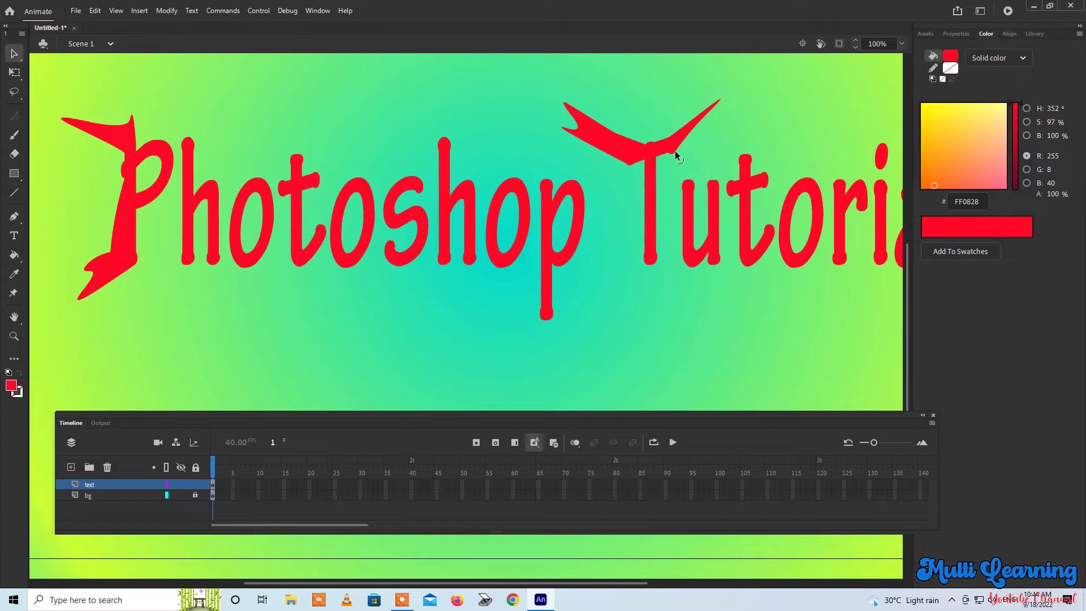
# Step: Pull the right end of the T's crossbar into a forked tip and stretch the crossbar's lower corner outward to the left
pyautogui.moveTo(715, 144); pyautogui.dragTo(722, 135)
pyautogui.moveTo(629, 162); pyautogui.dragTo(609, 168)
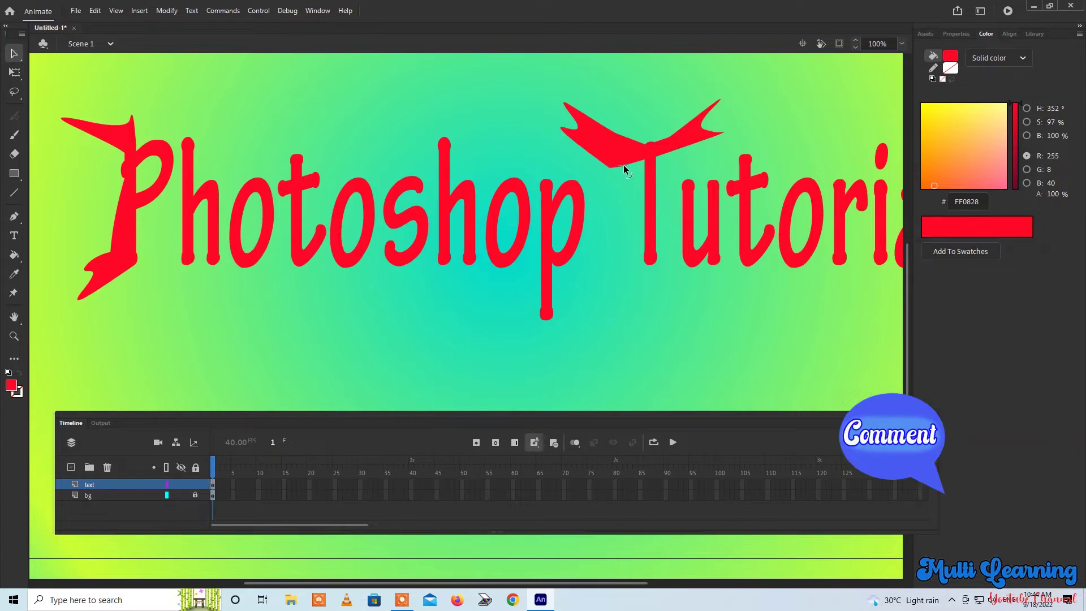
pyautogui.click(625, 164)
pyautogui.press('Delete')
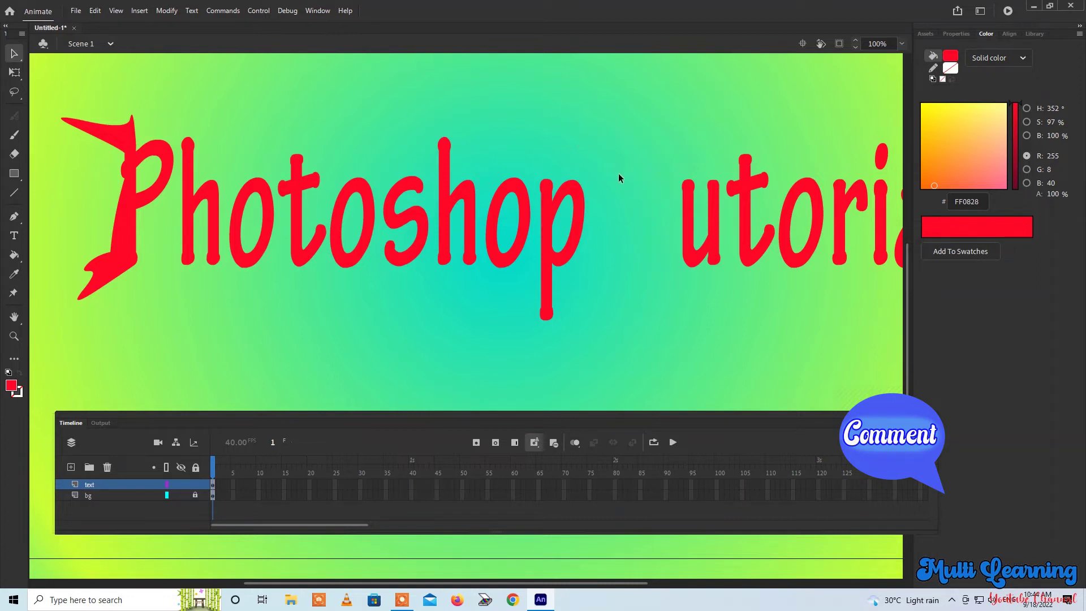
pyautogui.hotkey('ctrl', 'z')
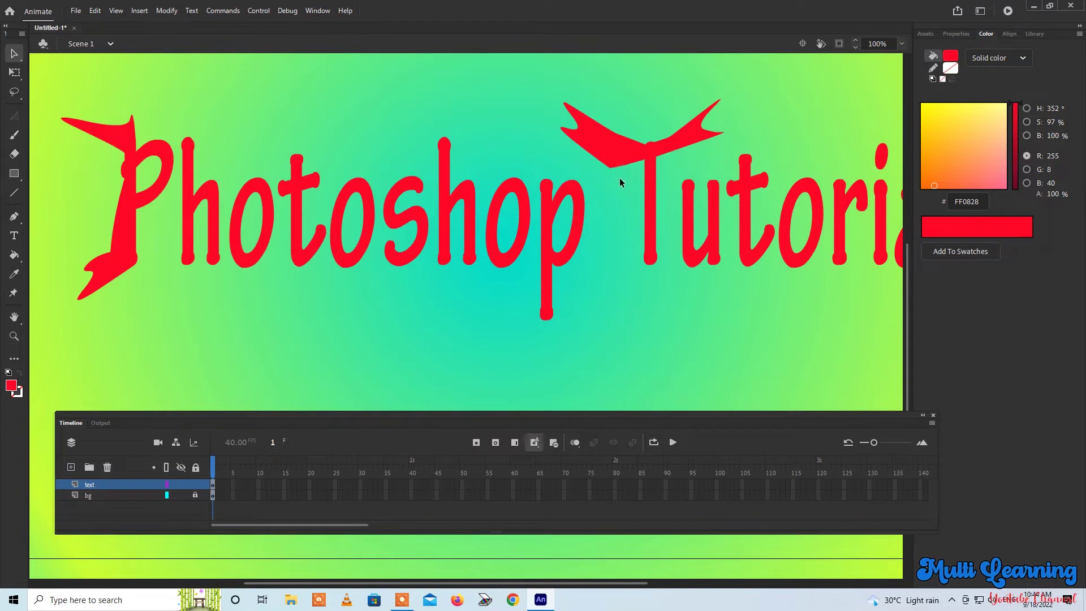
# Step: Add a new layer named "line" above the text layer, and lock the text and bg layers
pyautogui.scroll(-3, 675, 235)
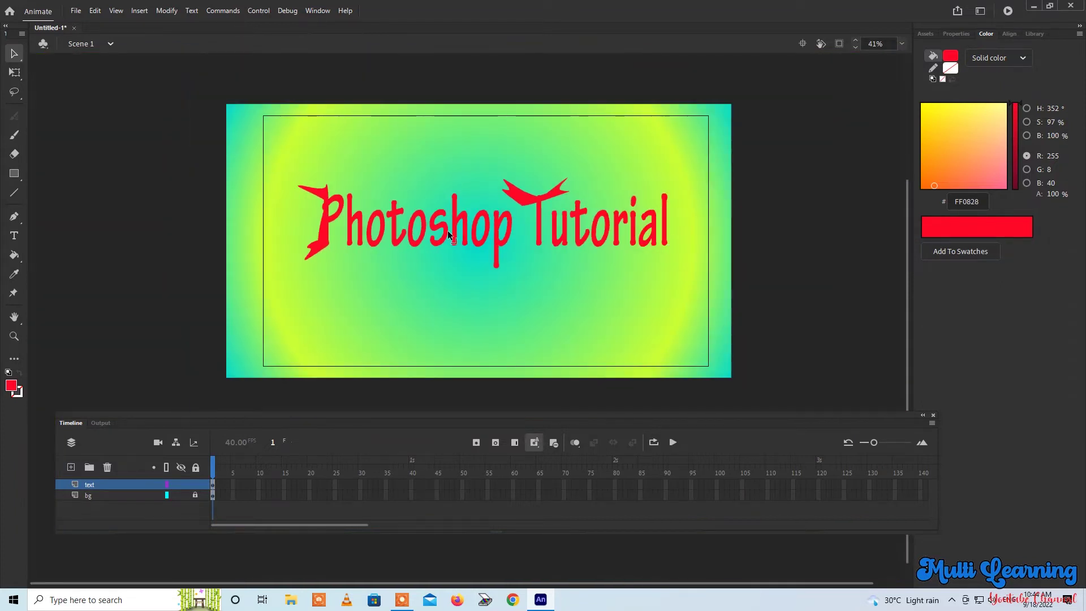
pyautogui.scroll(3, 367, 188)
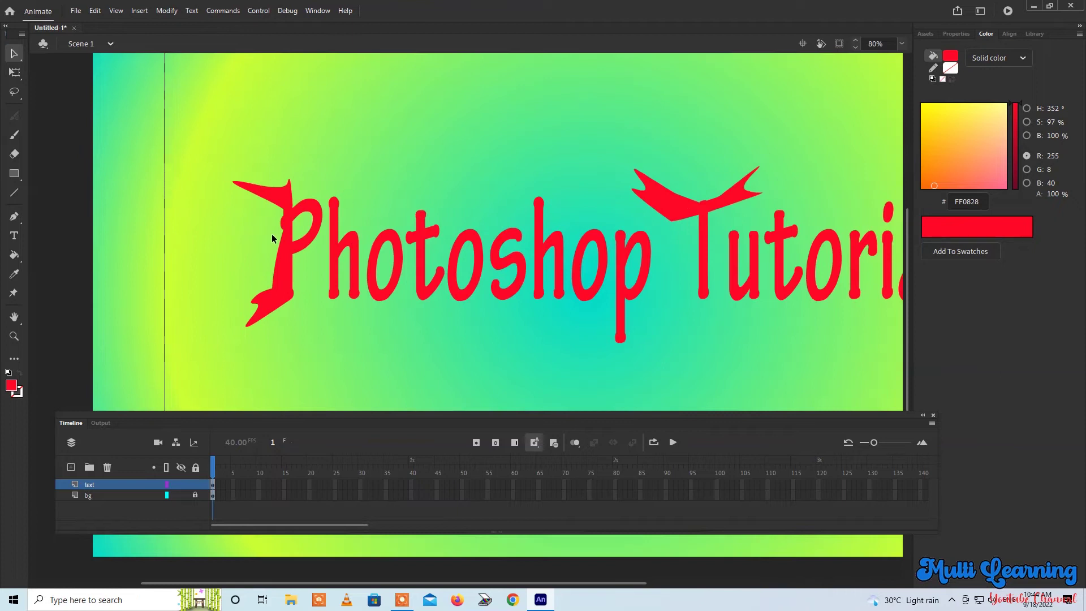
pyautogui.scroll(-2, 281, 240)
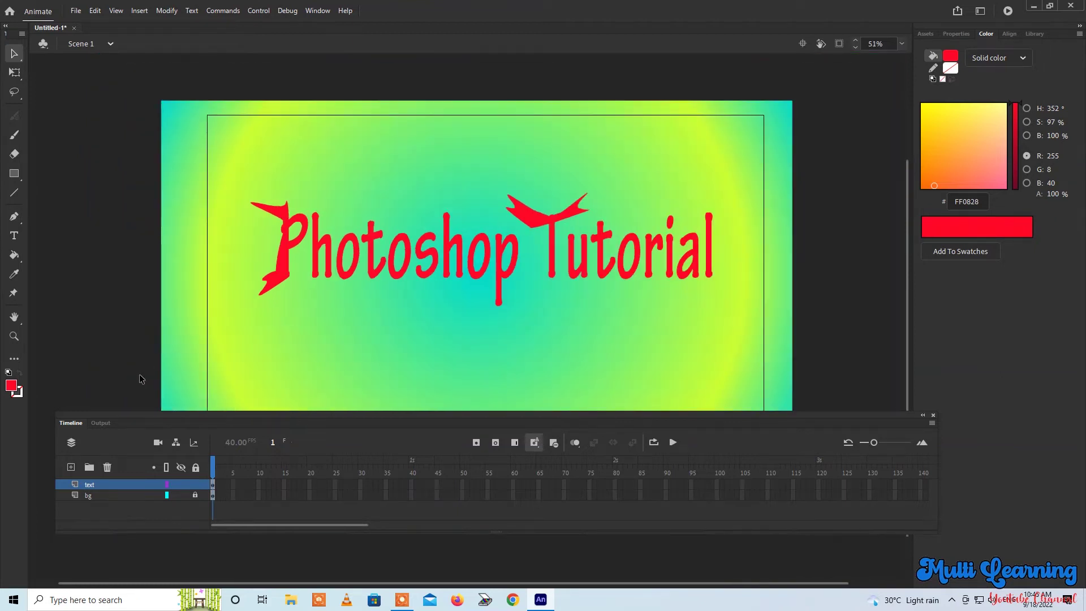
pyautogui.click(71, 468)
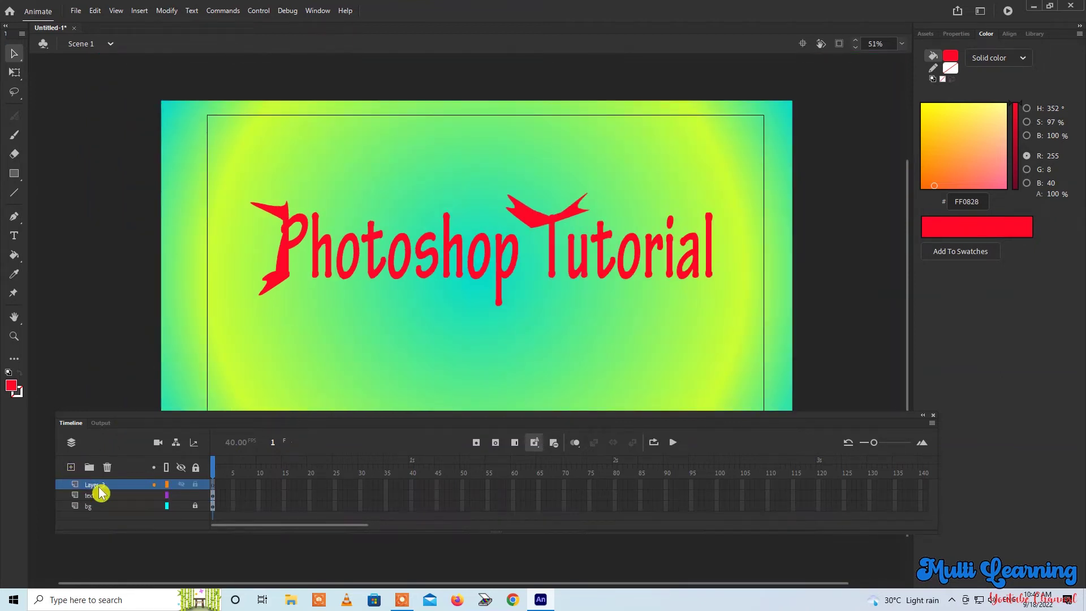
pyautogui.doubleClick(97, 485)
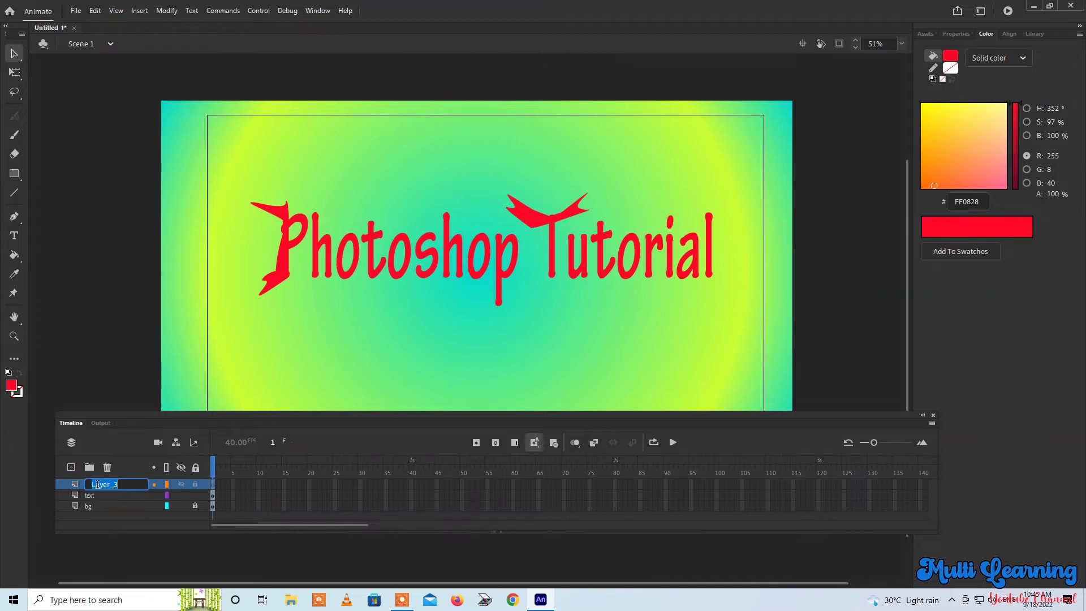
pyautogui.press('BackSpace')
pyautogui.write('line')
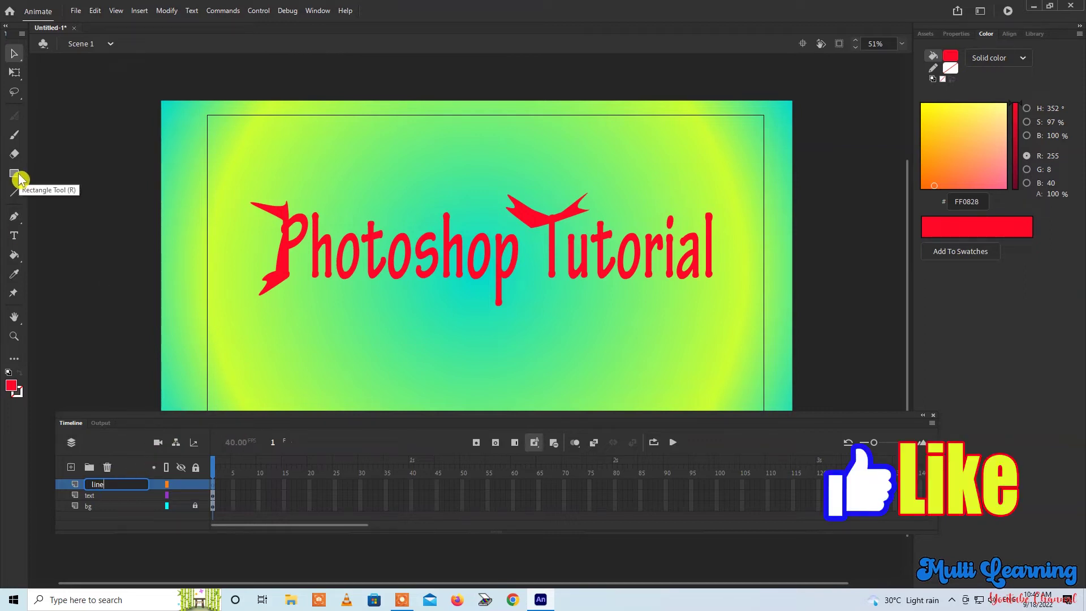
pyautogui.click(195, 496)
pyautogui.click(194, 506)
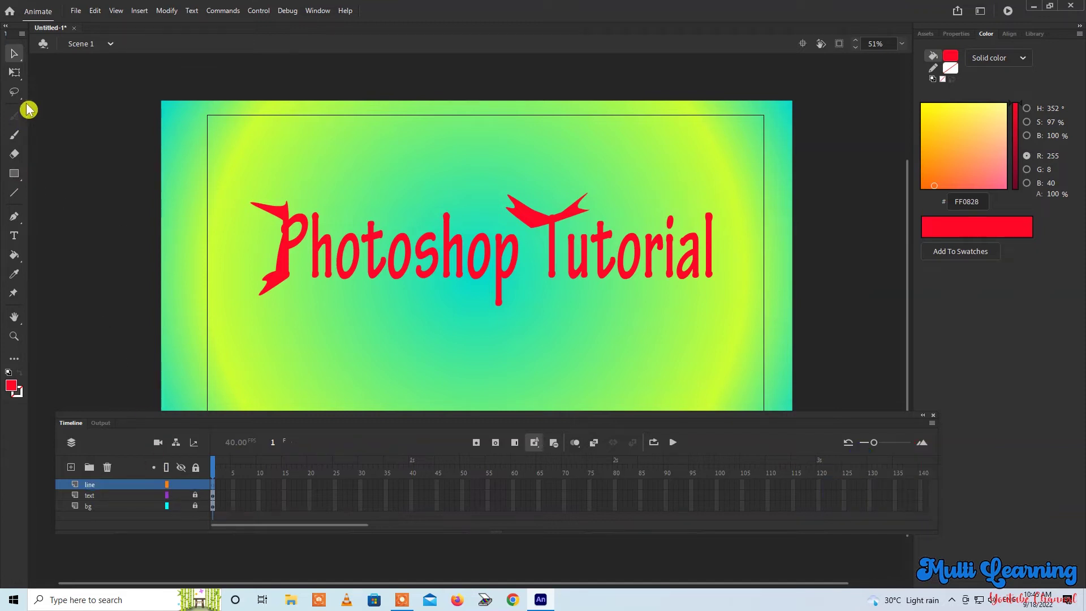
pyautogui.click(13, 59)
pyautogui.moveTo(238, 193); pyautogui.dragTo(239, 311)
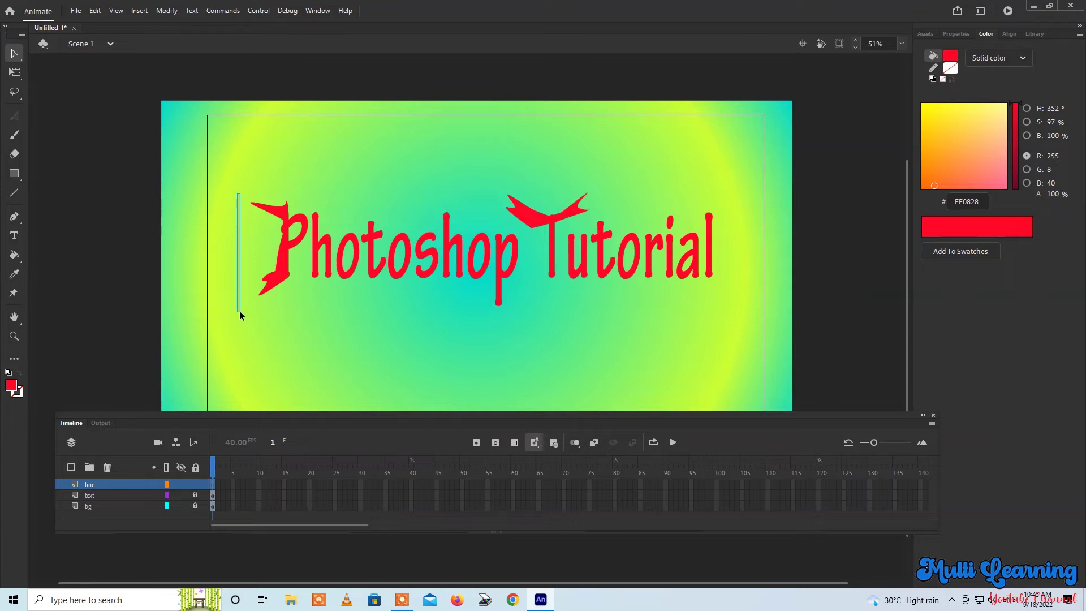
pyautogui.moveTo(239, 314); pyautogui.dragTo(239, 314)
# Step: Draw a thin red vertical rectangle left of the letter P, slightly taller than the title, and move it closer to the P
pyautogui.click(14, 178)
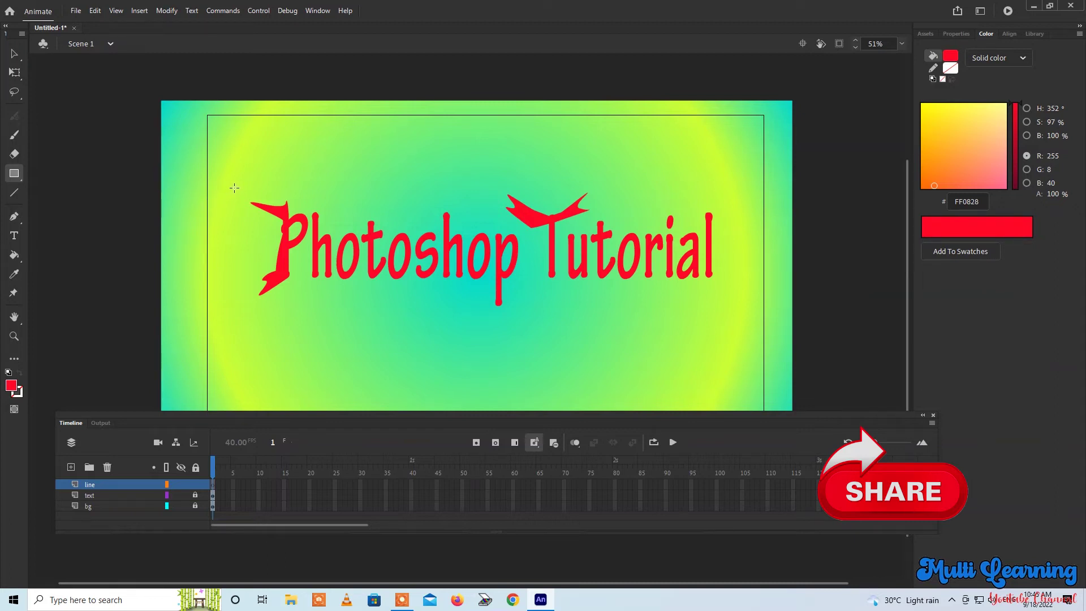
pyautogui.moveTo(234, 187); pyautogui.dragTo(235, 307)
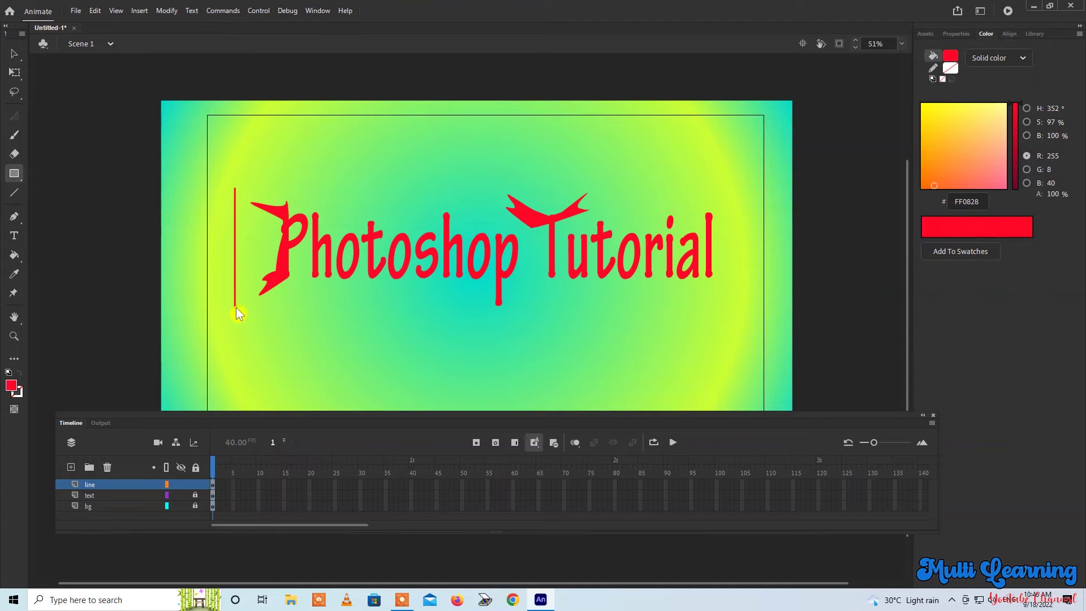
pyautogui.moveTo(235, 307); pyautogui.dragTo(236, 308)
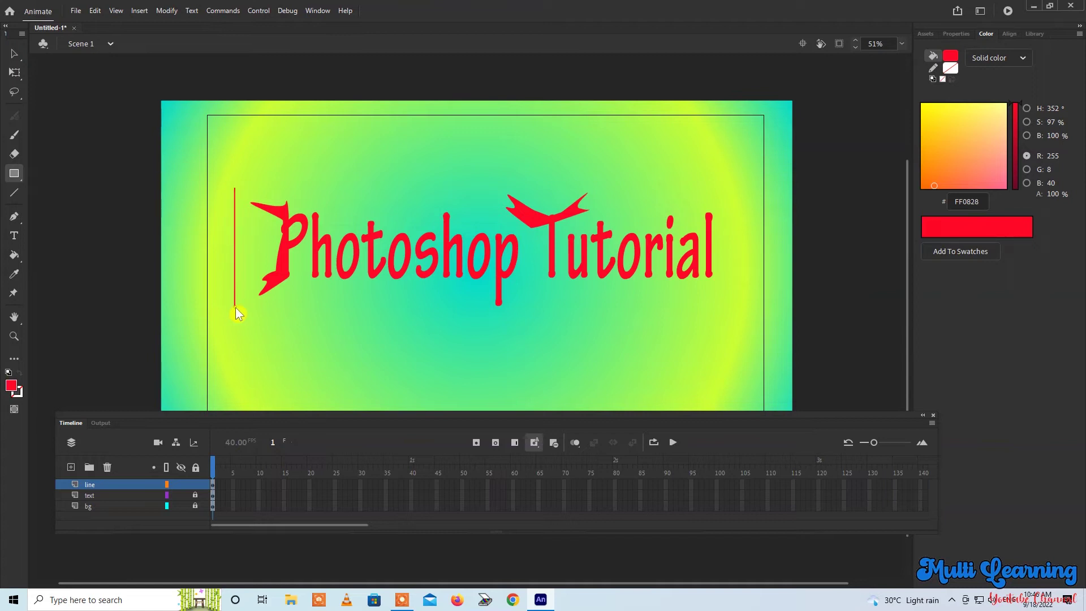
pyautogui.click(16, 73)
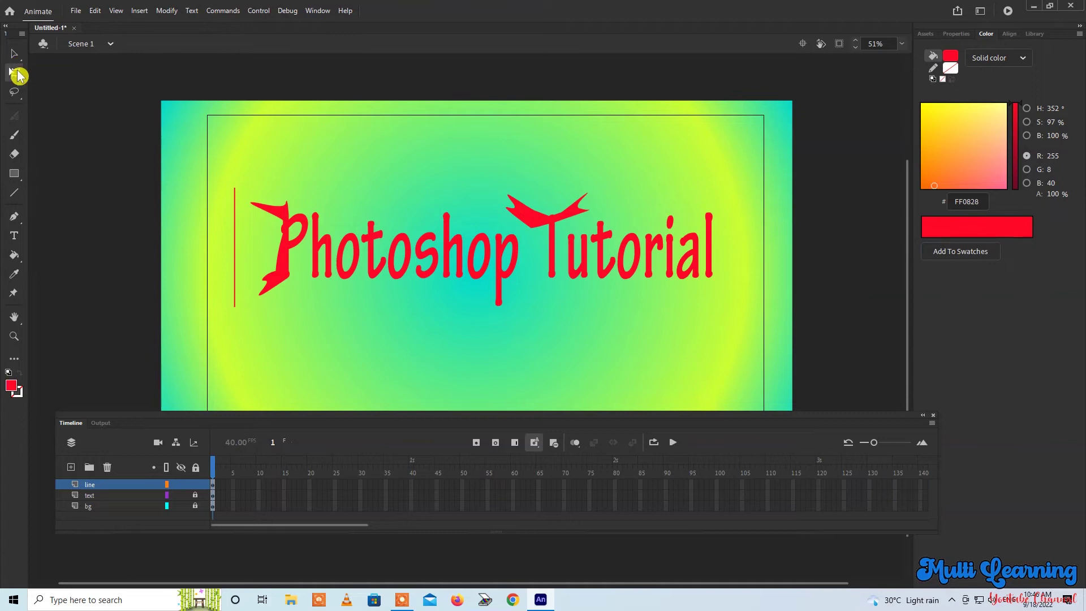
pyautogui.moveTo(219, 169); pyautogui.dragTo(251, 311)
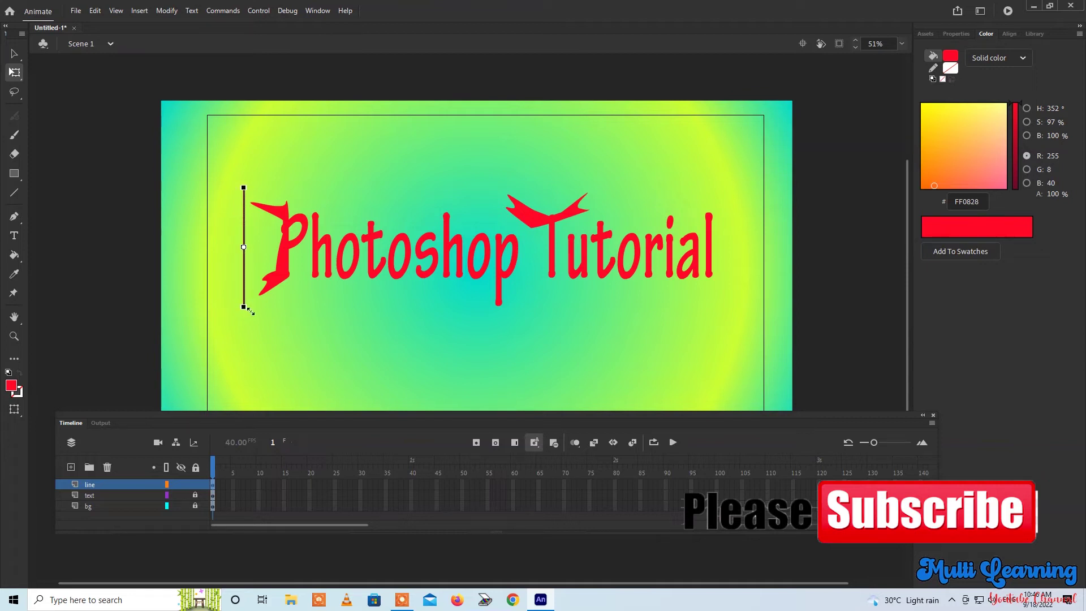
pyautogui.click(338, 321)
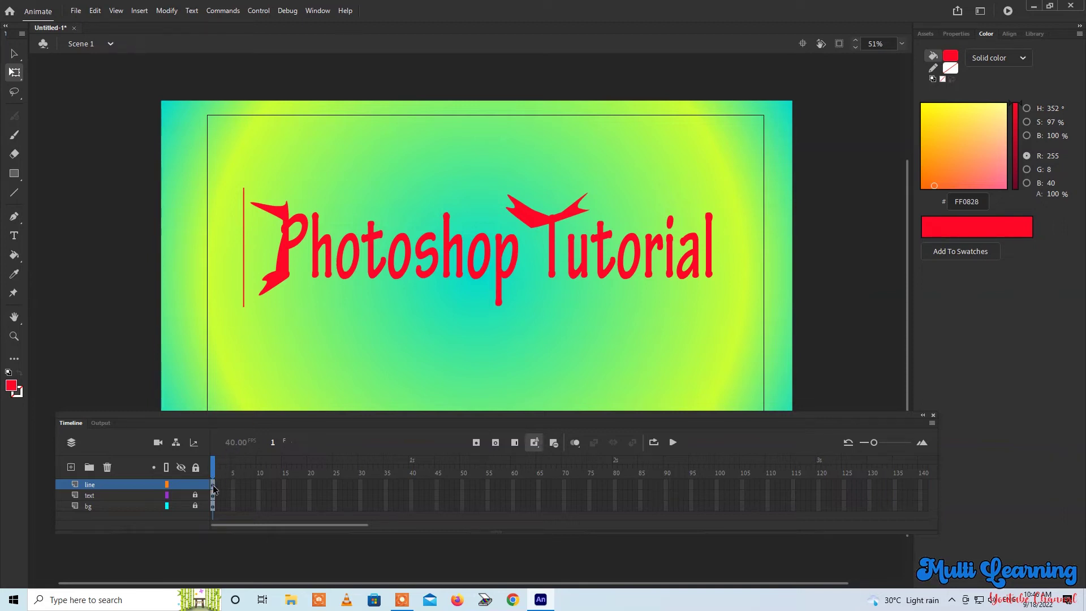
# Step: Convert frame 10 of the line layer to a keyframe
pyautogui.click(259, 485)
pyautogui.rightClick(259, 484)
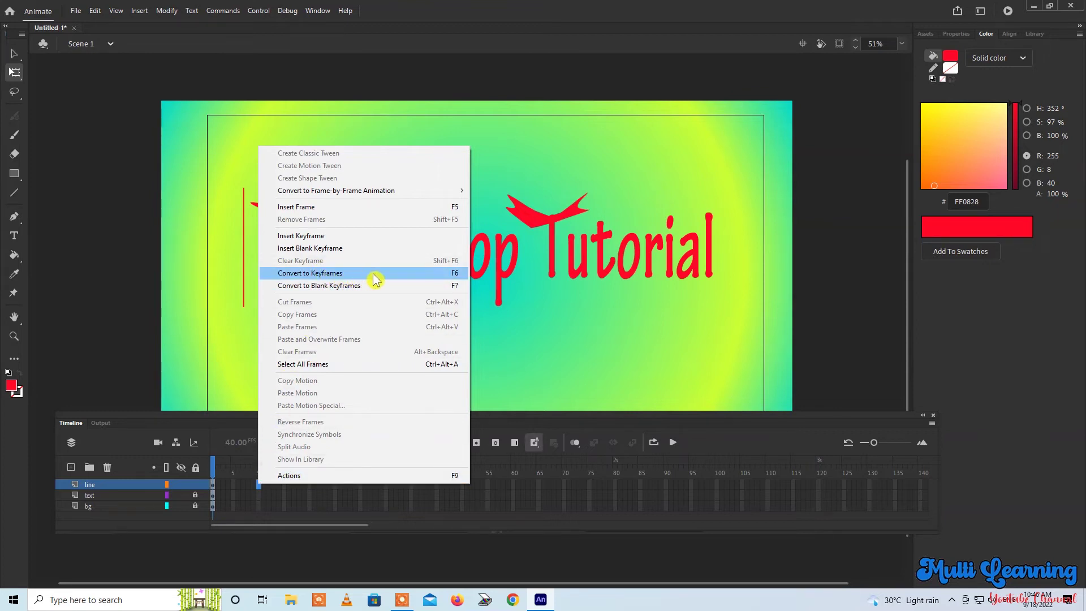
pyautogui.click(454, 279)
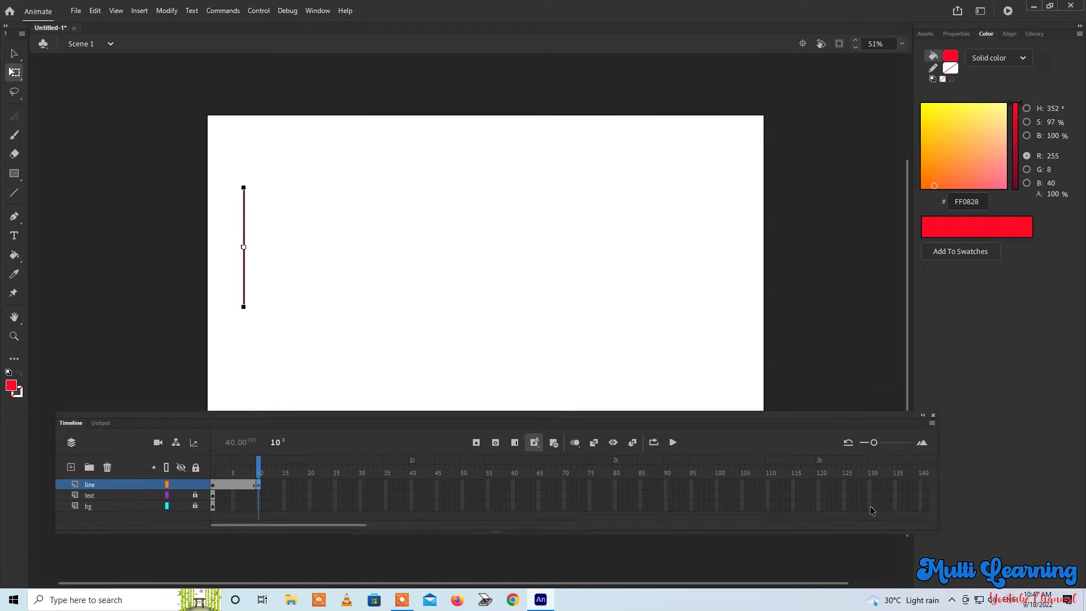
# Step: Extend the line, text and bg layers to frame 150
pyautogui.moveTo(325, 532); pyautogui.dragTo(428, 536)
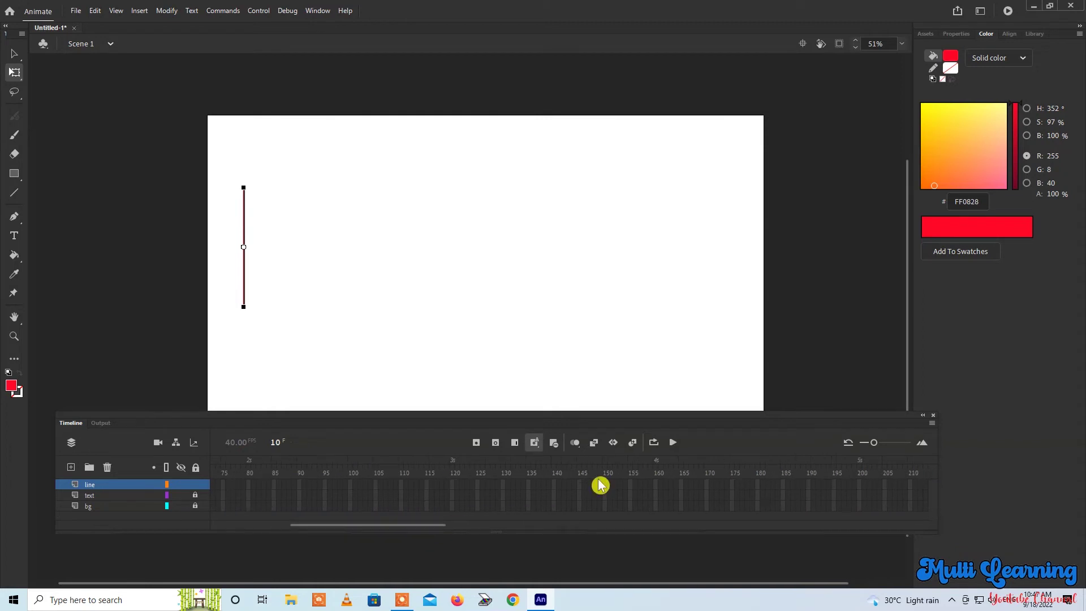
pyautogui.moveTo(603, 480); pyautogui.dragTo(607, 516)
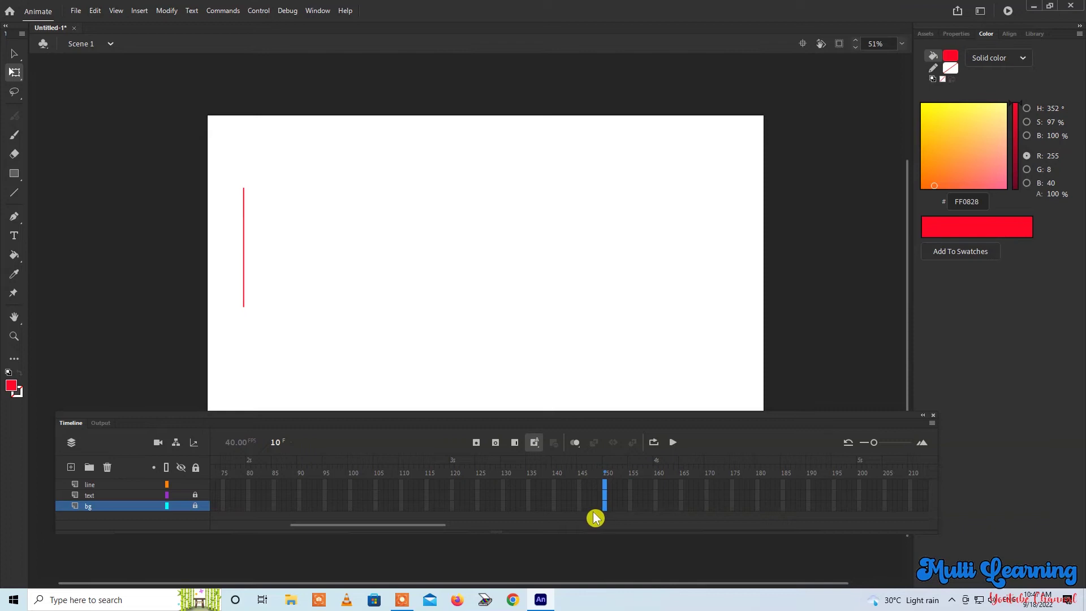
pyautogui.press('F5')
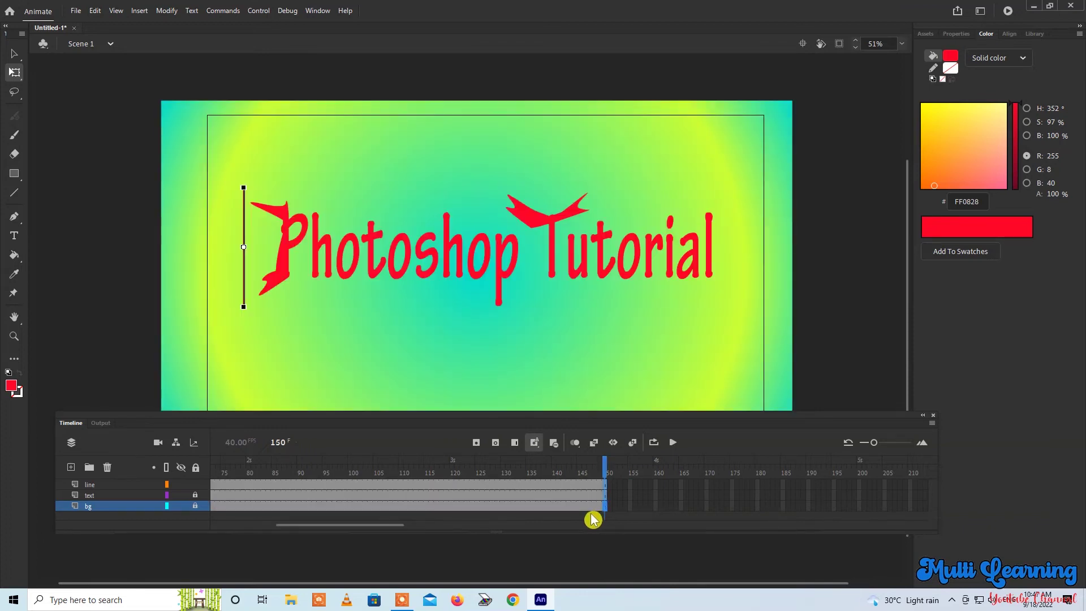
# Step: Shrink the vertical line to a tiny point at its centre on frame 1 with Free Transform
pyautogui.moveTo(605, 468); pyautogui.dragTo(257, 480)
pyautogui.press('F6')
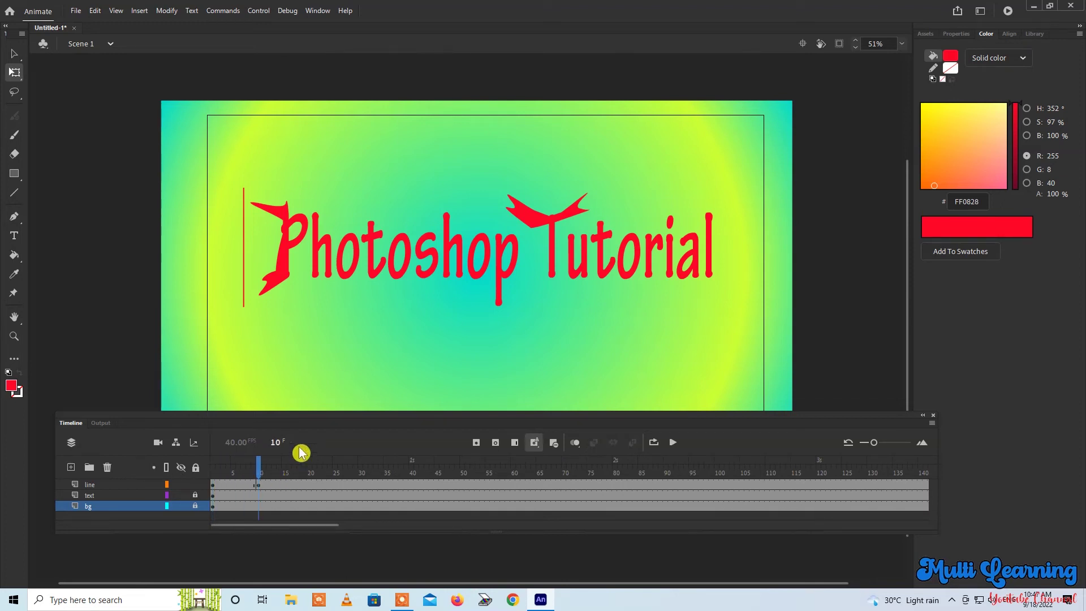
pyautogui.moveTo(258, 468); pyautogui.dragTo(228, 466)
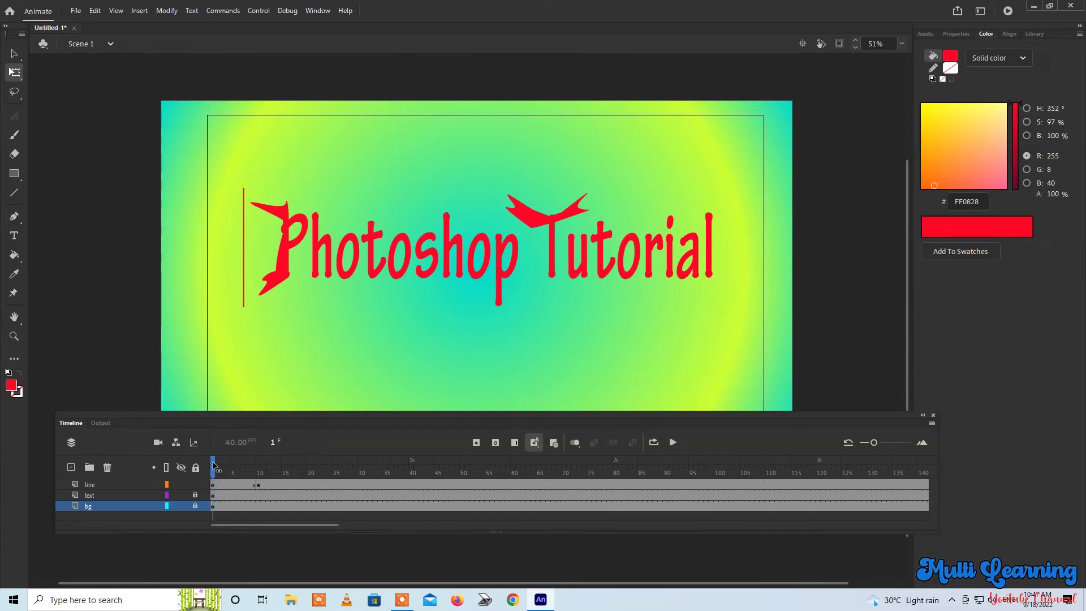
pyautogui.click(244, 244)
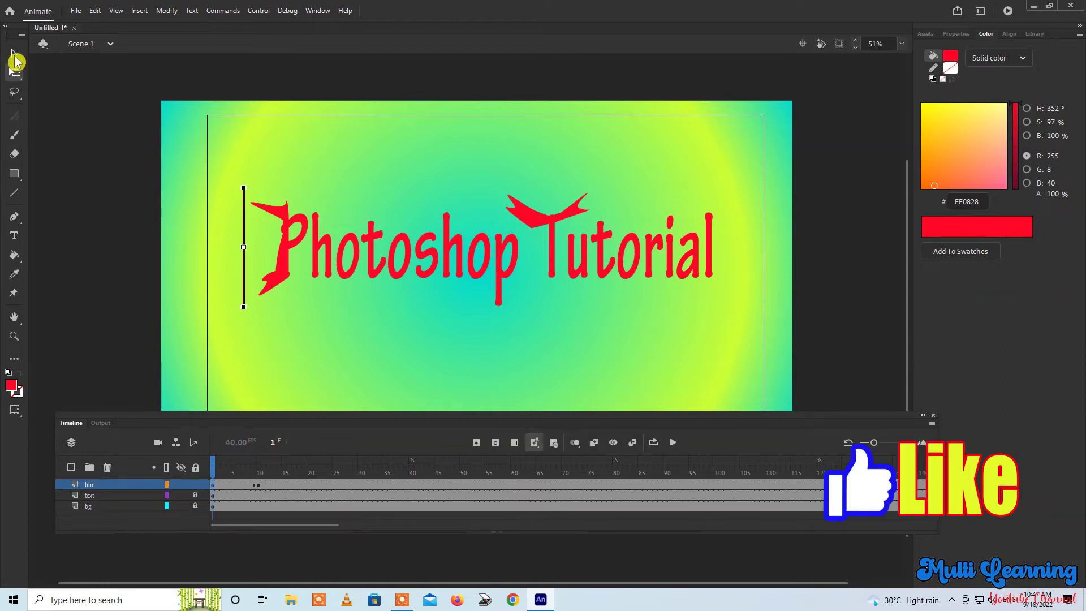
pyautogui.click(15, 69)
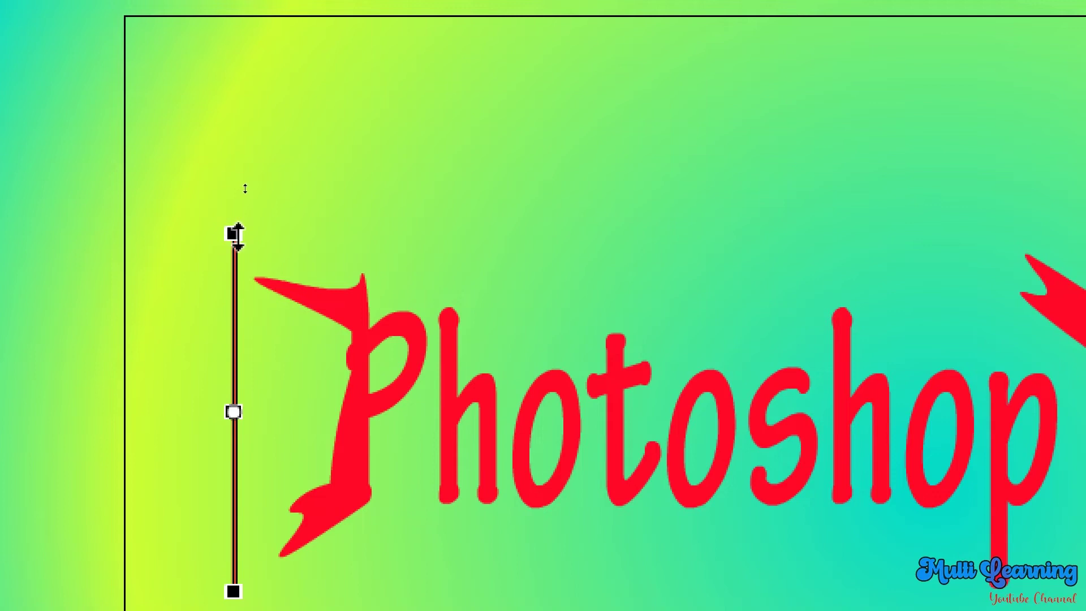
pyautogui.moveTo(238, 235); pyautogui.dragTo(236, 414)
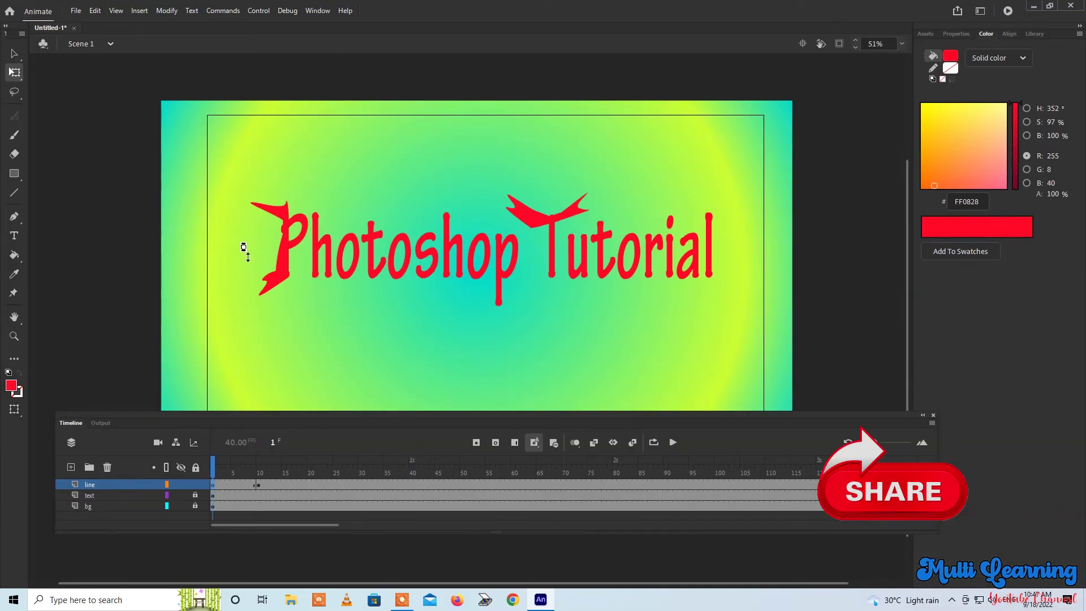
# Step: Create a classic tween on the line layer between frames 1 and 10, and scrub through the timeline
pyautogui.rightClick(226, 483)
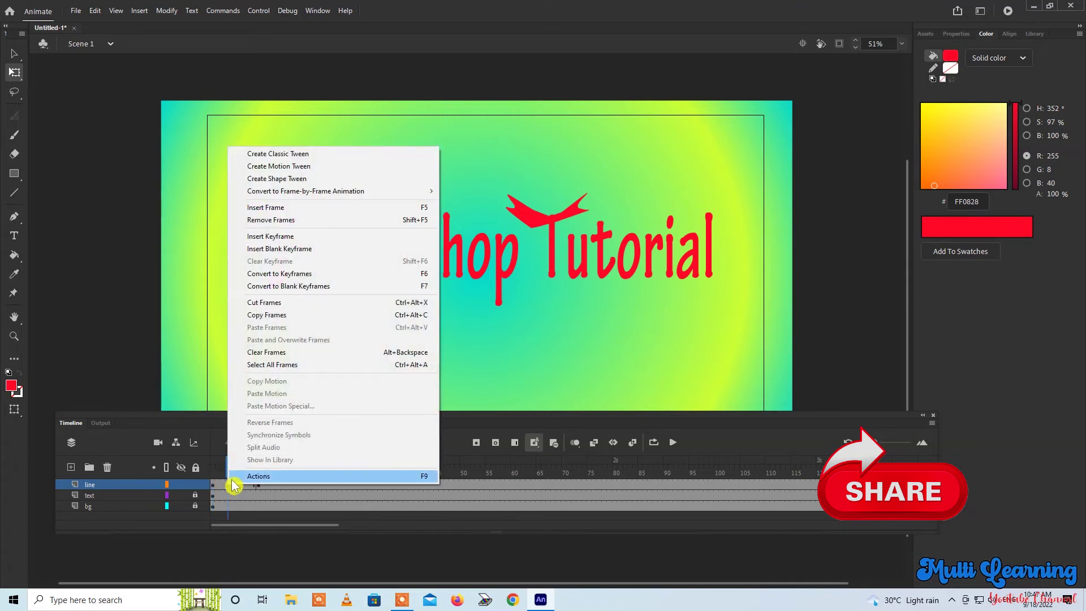
pyautogui.click(292, 156)
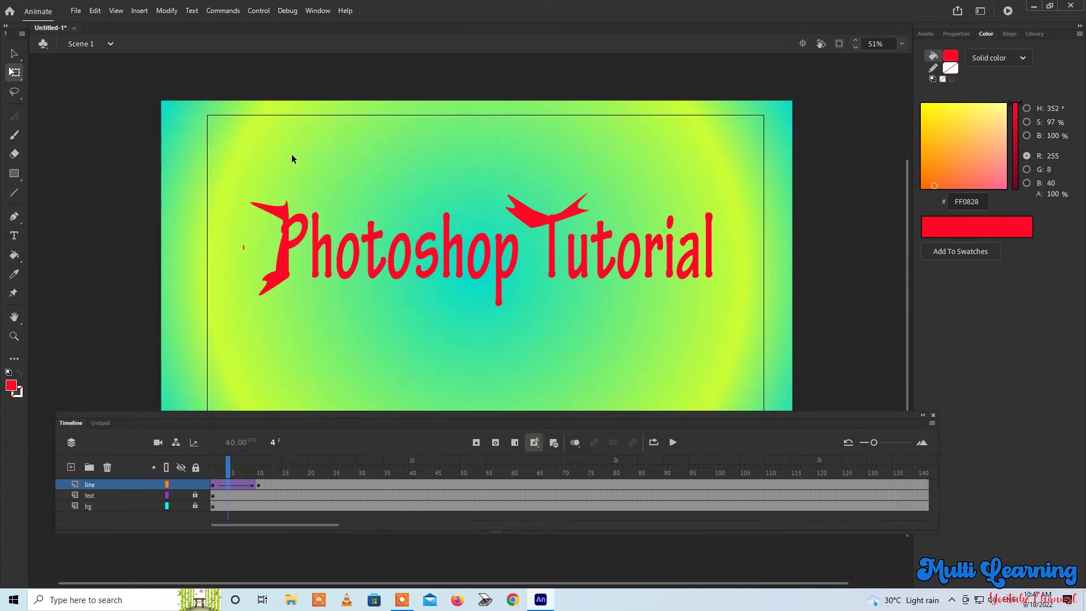
pyautogui.moveTo(228, 467); pyautogui.dragTo(463, 473)
# Step: On frame 60 of the line layer, move the vertical line straight right across the title, from before the "P" to the "r" of "Tutorial"
pyautogui.scroll(3, 215, 469)
pyautogui.click(242, 463)
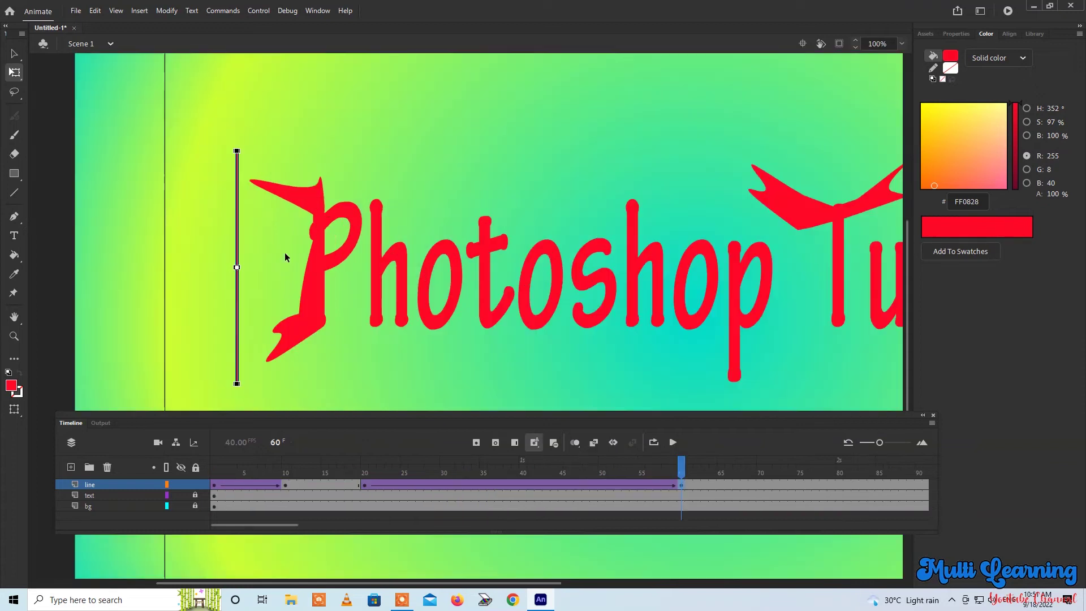
pyautogui.hotkey('shift', 'Right')
pyautogui.hotkey('shift', 'Right')
pyautogui.hotkey('shift', 'Right')
pyautogui.hotkey('shift', 'Right')
pyautogui.hotkey('shift', 'Right')
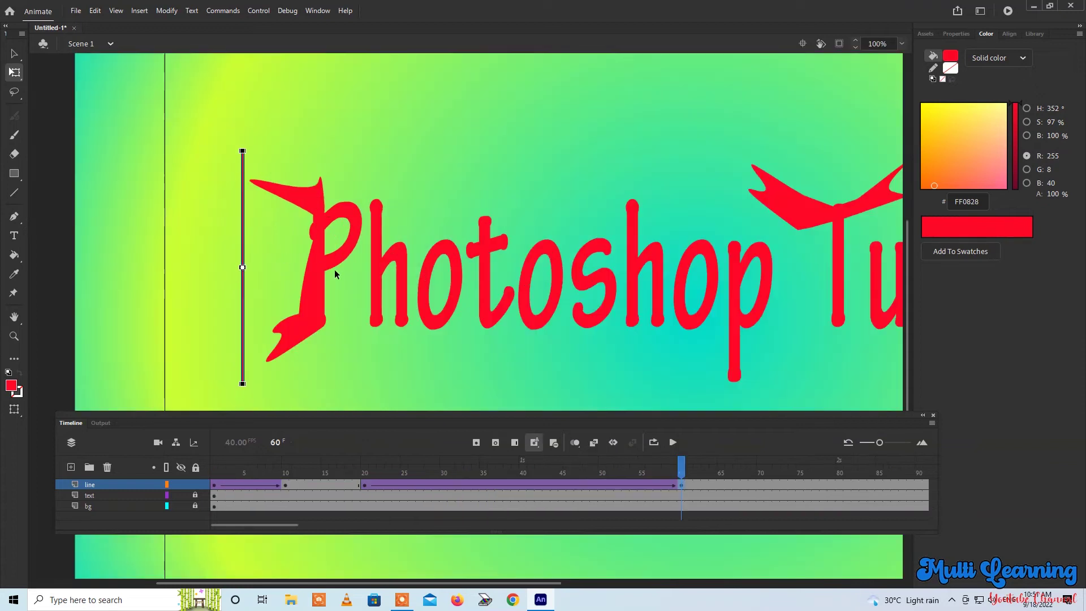
pyautogui.hotkey('shift', 'Right')
pyautogui.hotkey('shift', 'Right')
pyautogui.hotkey('shift', 'Right')
pyautogui.hotkey('shift', 'Right')
pyautogui.hotkey('shift', 'Right')
pyautogui.hotkey('shift', 'Right')
pyautogui.hotkey('shift', 'Right')
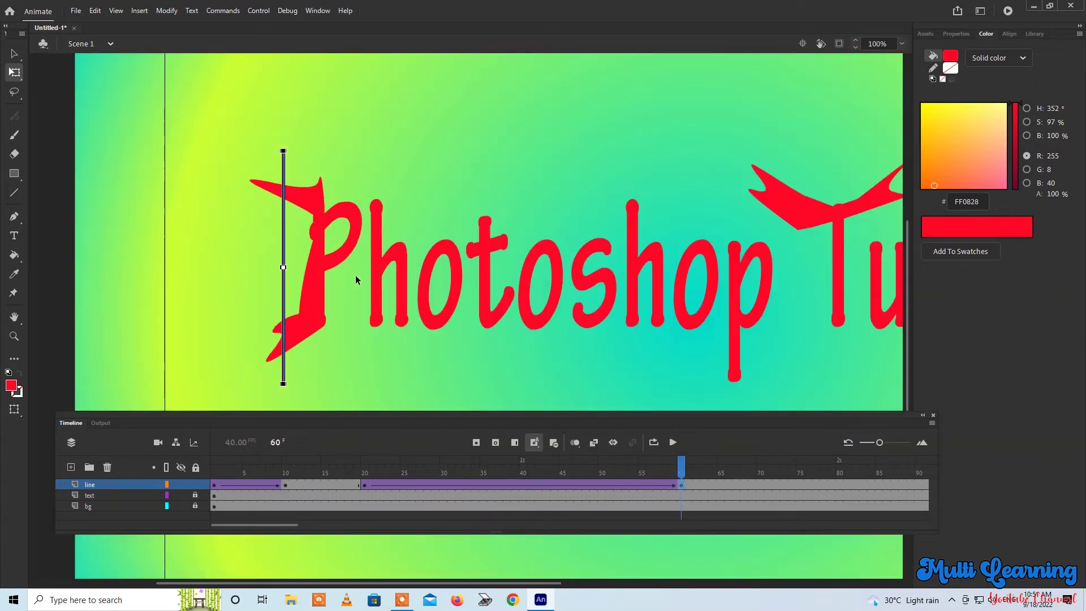
pyautogui.hotkey('shift', 'Right')
pyautogui.hotkey('shift', 'Right')
pyautogui.hotkey('shift', 'Right')
pyautogui.hotkey('shift', 'Right')
pyautogui.hotkey('shift', 'Right')
pyautogui.hotkey('shift', 'Right')
pyautogui.hotkey('shift', 'Right')
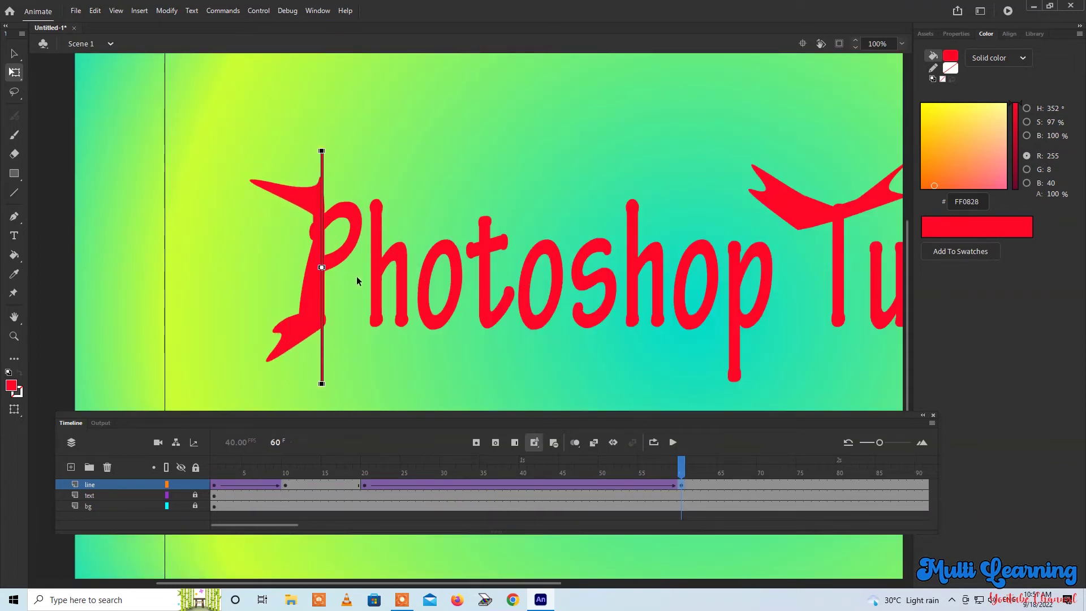
pyautogui.hotkey('shift', 'Right')
pyautogui.hotkey('shift', 'Right')
pyautogui.hotkey('shift', 'Right')
pyautogui.hotkey('shift', 'Right')
pyautogui.hotkey('shift', 'Right')
pyautogui.hotkey('shift', 'Right')
pyautogui.hotkey('shift', 'Right')
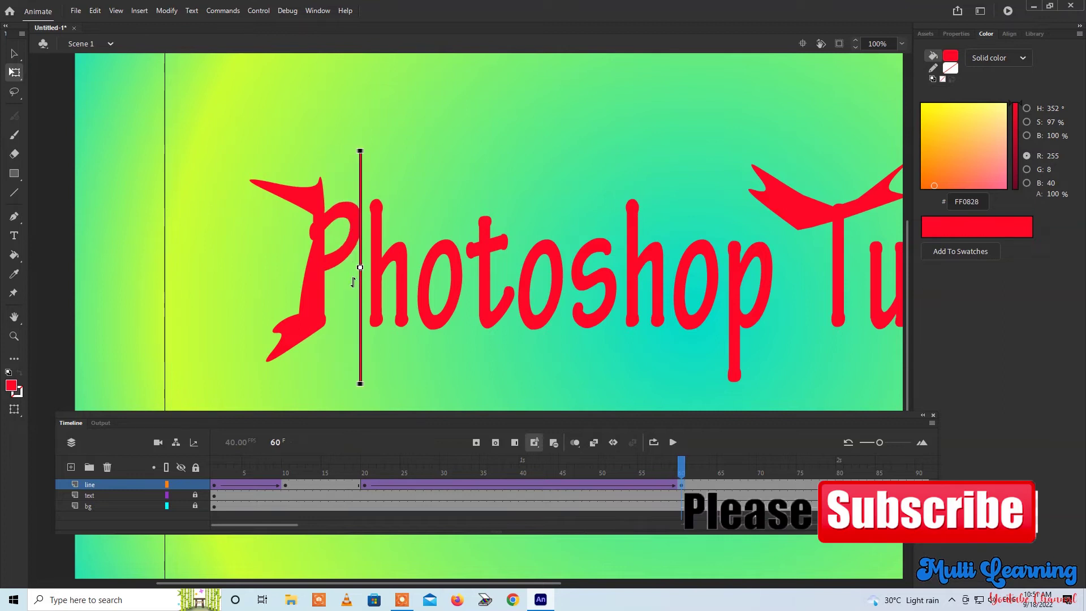
pyautogui.hotkey('shift', 'Right')
pyautogui.hotkey('shift', 'Right')
pyautogui.hotkey('shift', 'Right')
pyautogui.hotkey('shift', 'Right')
pyautogui.hotkey('shift', 'Right')
pyautogui.hotkey('shift', 'Right')
pyautogui.hotkey('shift', 'Right')
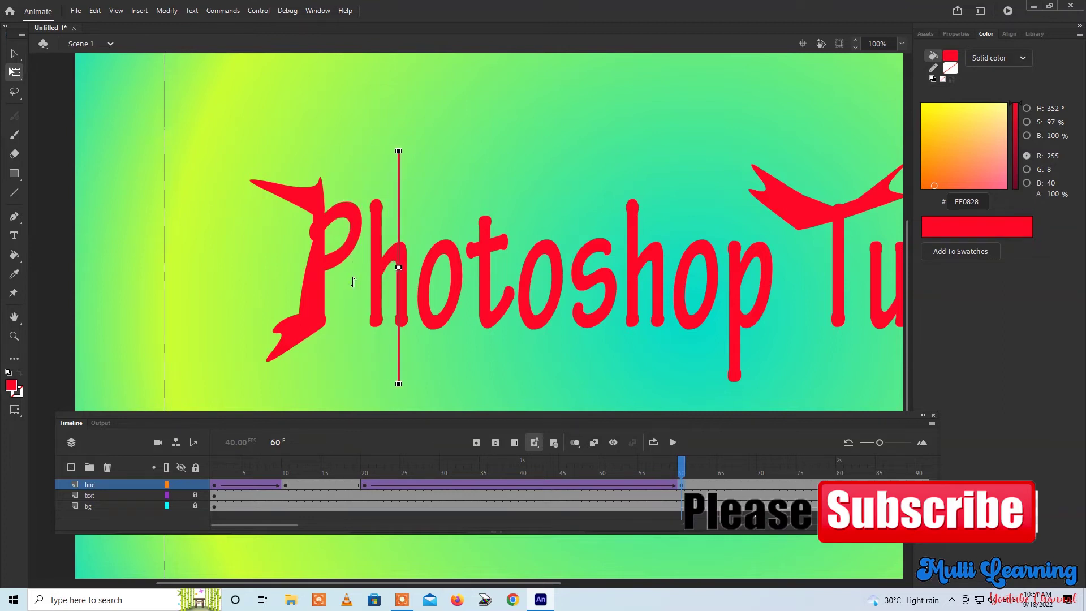
pyautogui.hotkey('shift', 'Right')
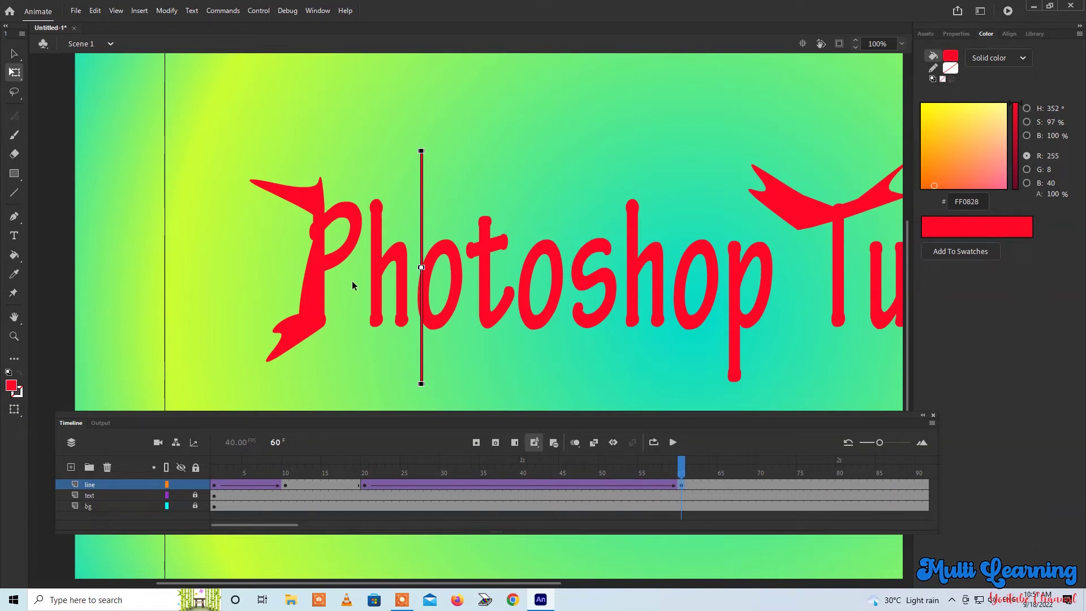
pyautogui.scroll(-3, 362, 275)
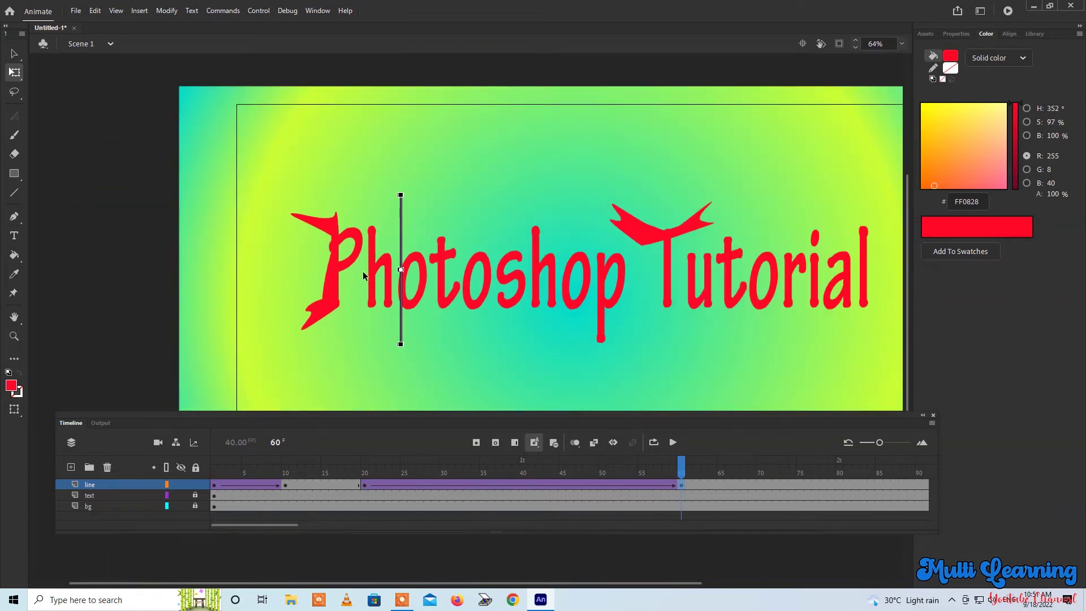
pyautogui.hotkey('shift', 'Right')
pyautogui.hotkey('shift', 'Right')
pyautogui.hotkey('shift', 'Right')
pyautogui.hotkey('shift', 'Right')
pyautogui.hotkey('shift', 'Right')
pyautogui.hotkey('shift', 'Right')
pyautogui.hotkey('shift', 'Right')
pyautogui.hotkey('shift', 'Right')
pyautogui.hotkey('shift', 'Right')
pyautogui.hotkey('shift', 'Right')
pyautogui.hotkey('shift', 'Right')
pyautogui.hotkey('shift', 'Right')
pyautogui.hotkey('shift', 'Right')
pyautogui.hotkey('shift', 'Right')
pyautogui.hotkey('shift', 'Right')
pyautogui.hotkey('shift', 'Right')
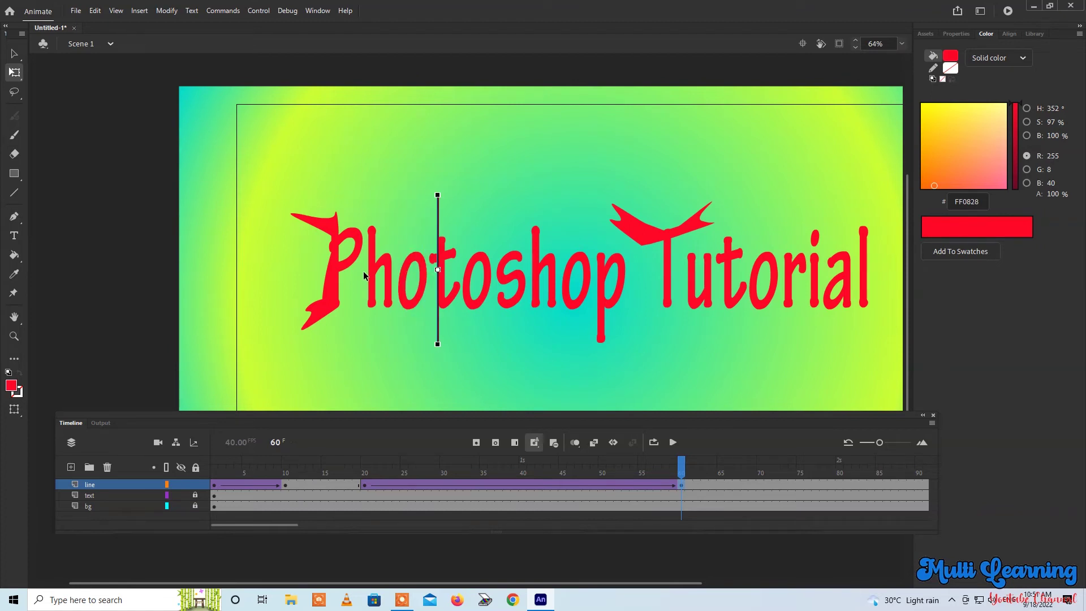
pyautogui.hotkey('shift', 'Right')
pyautogui.hotkey('shift', 'Right')
pyautogui.hotkey('shift', 'Right')
pyautogui.hotkey('shift', 'Right')
pyautogui.hotkey('shift', 'Right')
pyautogui.hotkey('shift', 'Right')
pyautogui.hotkey('shift', 'Right')
pyautogui.hotkey('shift', 'Right')
pyautogui.hotkey('shift', 'Right')
pyautogui.hotkey('shift', 'Right')
pyautogui.hotkey('shift', 'Right')
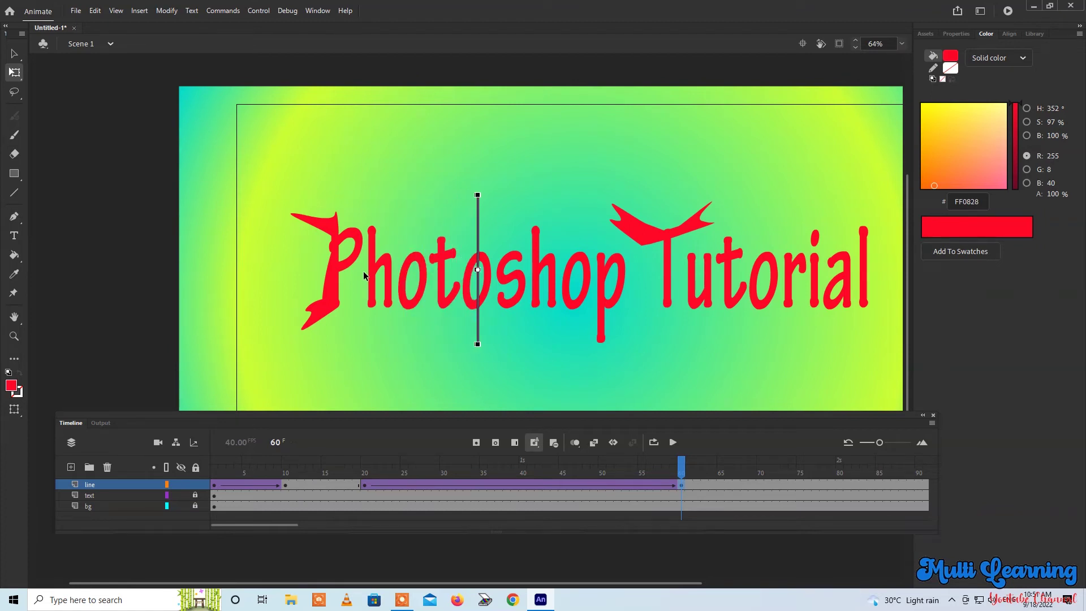
pyautogui.hotkey('shift', 'Right')
pyautogui.hotkey('shift', 'Right')
pyautogui.hotkey('shift', 'Right')
pyautogui.hotkey('shift', 'Right')
pyautogui.hotkey('shift', 'Right')
pyautogui.hotkey('shift', 'Right')
pyautogui.hotkey('shift', 'Right')
pyautogui.hotkey('shift', 'Right')
pyautogui.hotkey('shift', 'Right')
pyautogui.hotkey('shift', 'Right')
pyautogui.hotkey('shift', 'Right')
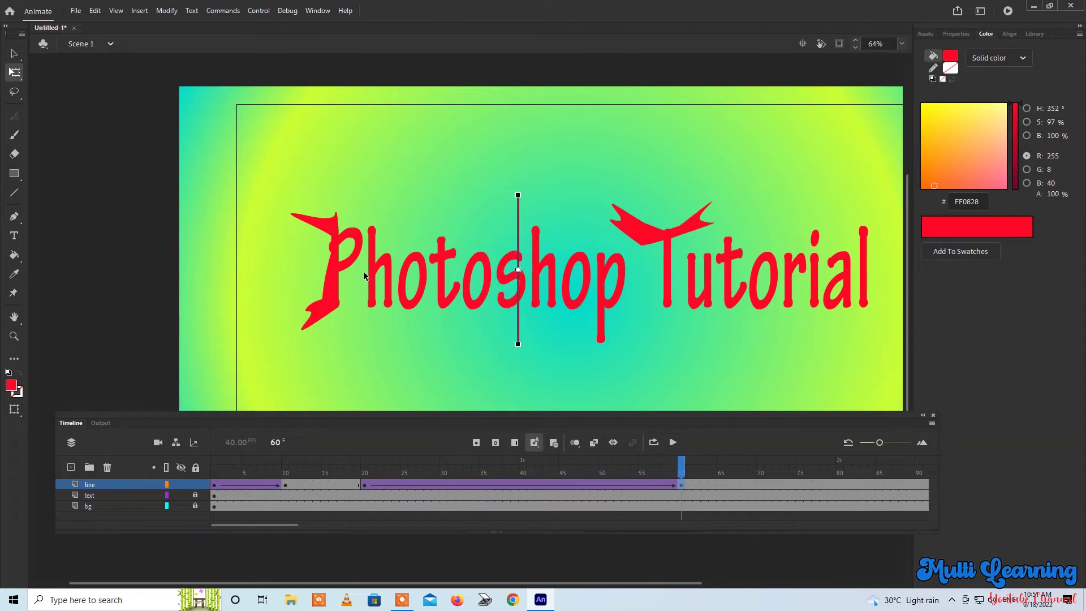
pyautogui.hotkey('shift', 'Right')
pyautogui.hotkey('shift', 'Right')
pyautogui.hotkey('shift', 'Right')
pyautogui.hotkey('shift', 'Right')
pyautogui.hotkey('shift', 'Right')
pyautogui.hotkey('shift', 'Right')
pyautogui.hotkey('shift', 'Right')
pyautogui.hotkey('shift', 'Right')
pyautogui.hotkey('shift', 'Right')
pyautogui.hotkey('shift', 'Right')
pyautogui.hotkey('shift', 'Right')
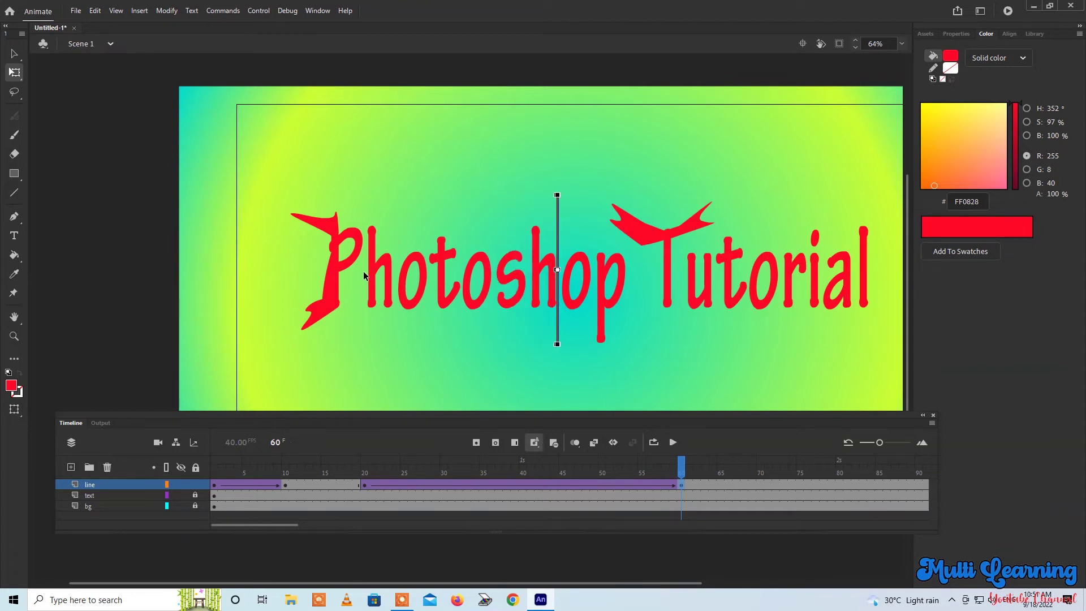
pyautogui.hotkey('shift', 'Right')
pyautogui.hotkey('shift', 'Right')
pyautogui.hotkey('shift', 'Right')
pyautogui.hotkey('shift', 'Right')
pyautogui.hotkey('shift', 'Right')
pyautogui.hotkey('shift', 'Right')
pyautogui.hotkey('shift', 'Right')
pyautogui.hotkey('shift', 'Right')
pyautogui.hotkey('shift', 'Right')
pyautogui.hotkey('shift', 'Right')
pyautogui.hotkey('shift', 'Right')
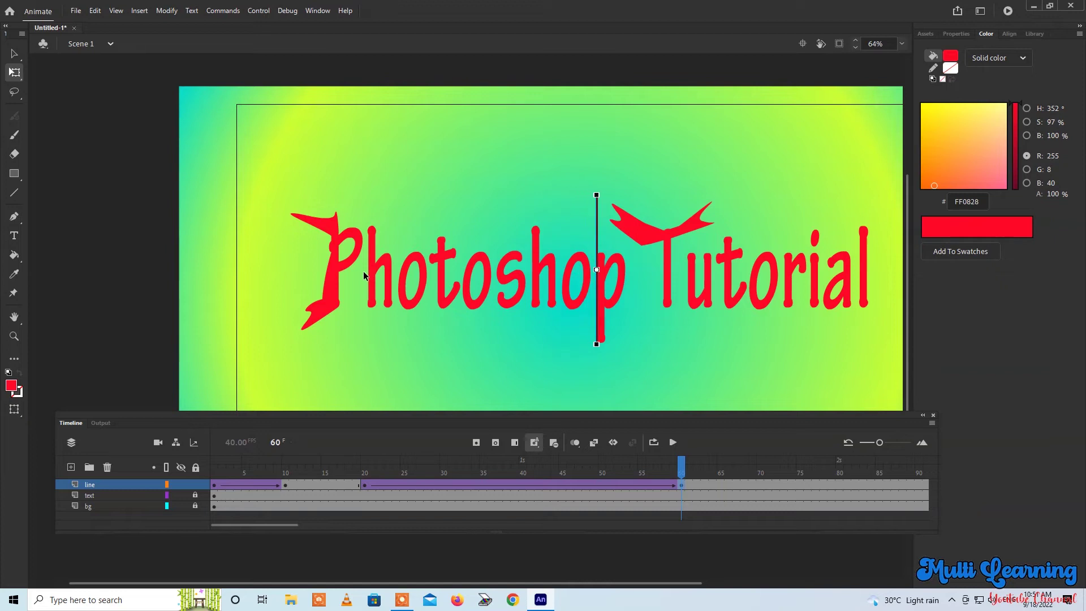
pyautogui.hotkey('shift', 'Right')
pyautogui.hotkey('shift', 'Right')
pyautogui.hotkey('shift', 'Right')
pyautogui.hotkey('shift', 'Right')
pyautogui.hotkey('shift', 'Right')
pyautogui.hotkey('shift', 'Right')
pyautogui.hotkey('shift', 'Right')
pyautogui.hotkey('shift', 'Right')
pyautogui.hotkey('shift', 'Right')
pyautogui.hotkey('shift', 'Right')
pyautogui.hotkey('shift', 'Right')
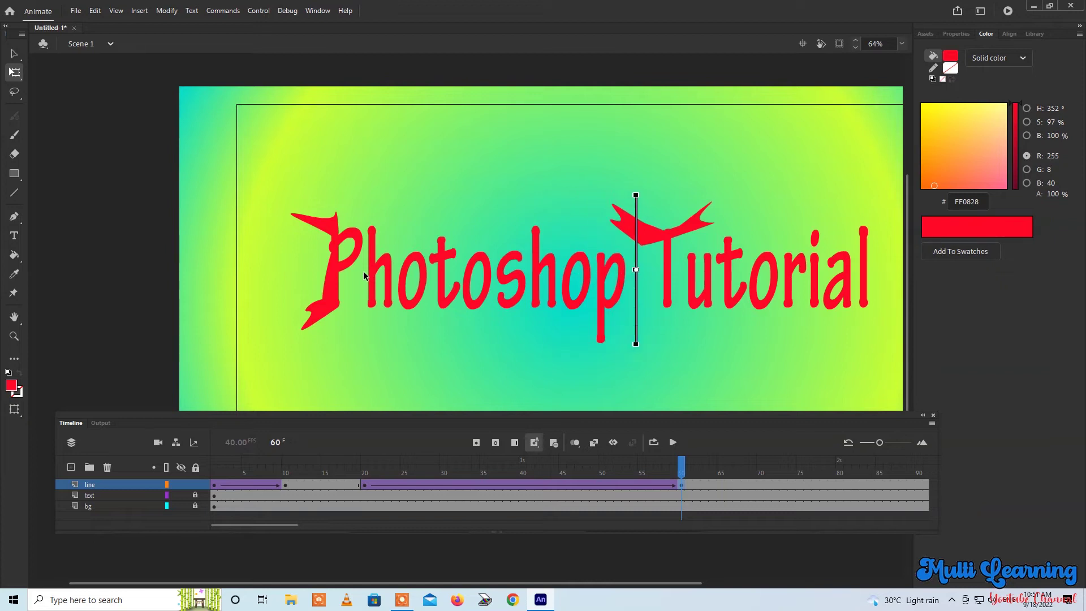
pyautogui.hotkey('shift', 'Right')
pyautogui.hotkey('shift', 'Right')
pyautogui.hotkey('shift', 'Right')
pyautogui.hotkey('shift', 'Right')
pyautogui.hotkey('shift', 'Right')
pyautogui.hotkey('shift', 'Right')
pyautogui.hotkey('shift', 'Right')
pyautogui.hotkey('shift', 'Right')
pyautogui.hotkey('shift', 'Right')
pyautogui.hotkey('shift', 'Right')
pyautogui.hotkey('shift', 'Right')
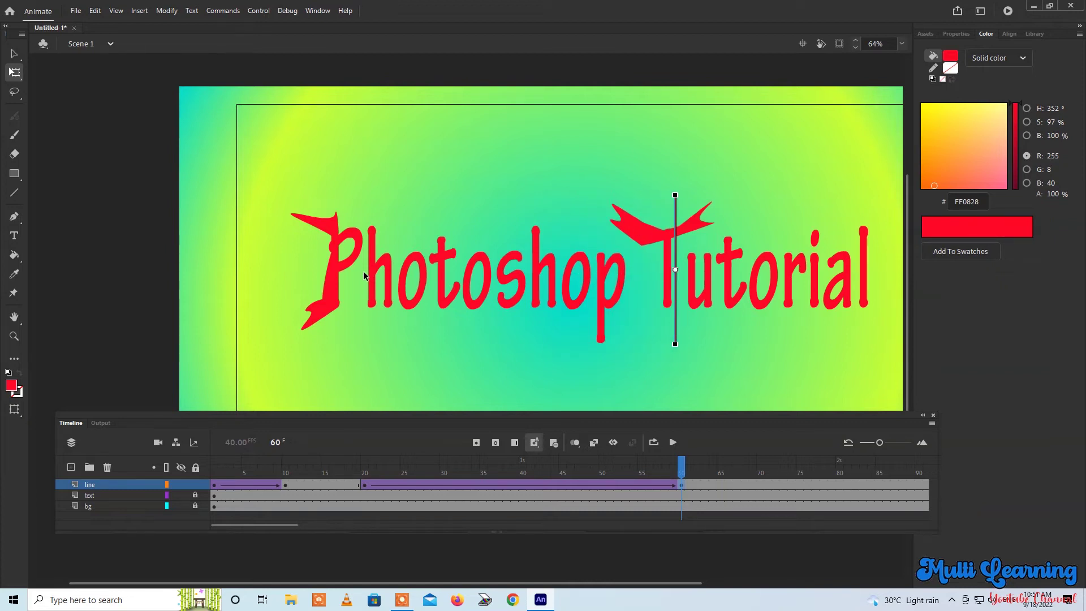
pyautogui.hotkey('shift', 'Right')
pyautogui.hotkey('shift', 'Right')
pyautogui.hotkey('shift', 'Right')
pyautogui.hotkey('shift', 'Right')
pyautogui.hotkey('shift', 'Right')
pyautogui.hotkey('shift', 'Right')
pyautogui.hotkey('shift', 'Right')
pyautogui.hotkey('shift', 'Right')
pyautogui.hotkey('shift', 'Right')
pyautogui.hotkey('shift', 'Right')
pyautogui.hotkey('shift', 'Right')
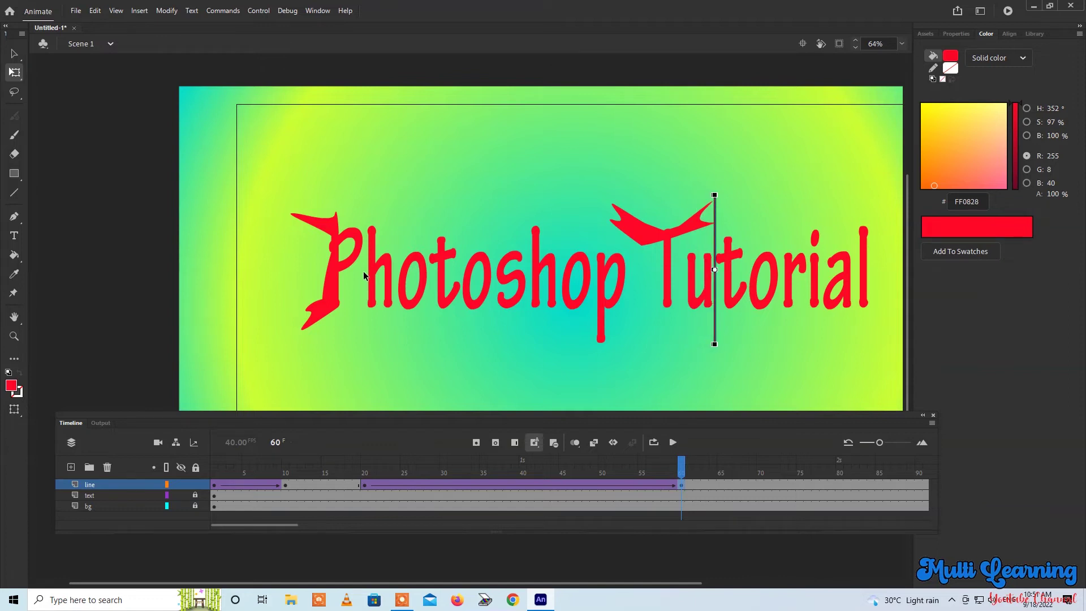
pyautogui.hotkey('shift', 'Right')
pyautogui.hotkey('shift', 'Right')
pyautogui.hotkey('shift', 'Right')
pyautogui.hotkey('shift', 'Right')
pyautogui.hotkey('shift', 'Right')
pyautogui.hotkey('shift', 'Right')
pyautogui.hotkey('shift', 'Right')
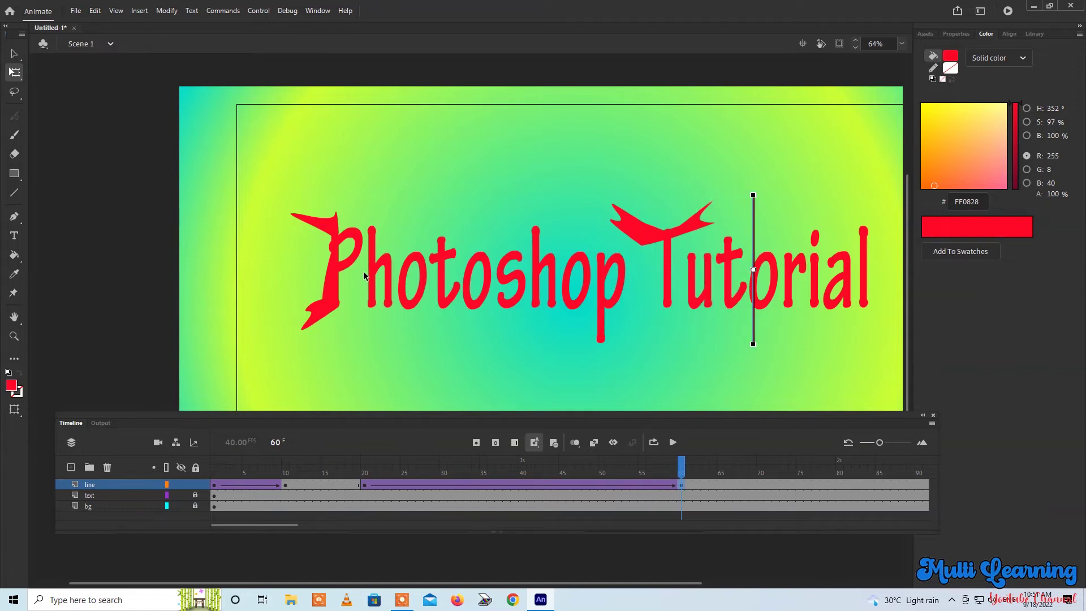
pyautogui.hotkey('shift', 'Right')
pyautogui.hotkey('shift', 'Right')
pyautogui.hotkey('shift', 'Right')
pyautogui.hotkey('shift', 'Right')
pyautogui.hotkey('shift', 'Right')
pyautogui.hotkey('shift', 'Right')
pyautogui.hotkey('shift', 'Right')
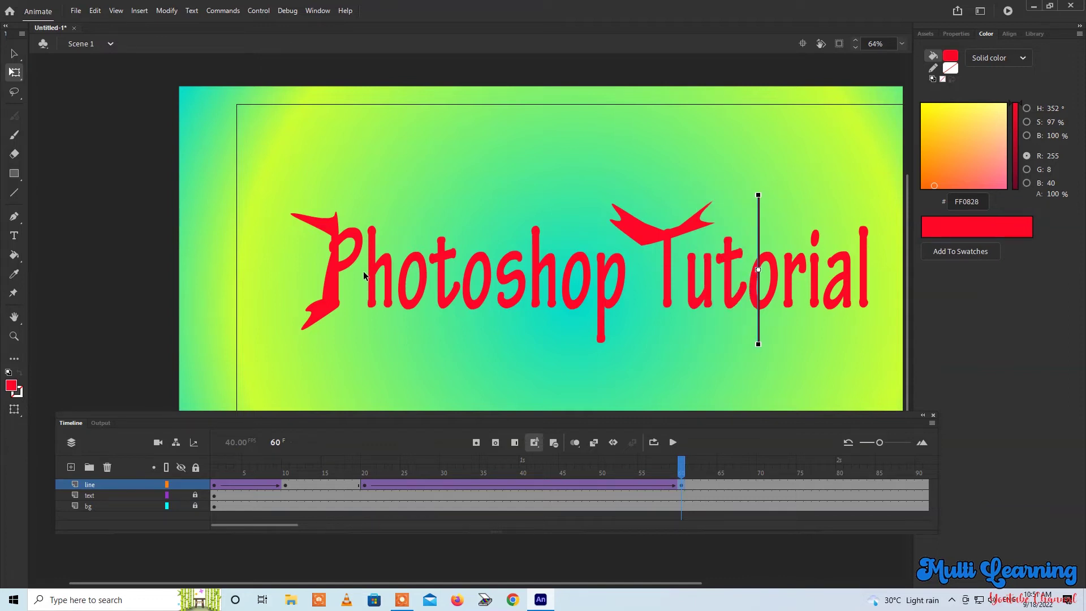
pyautogui.hotkey('shift', 'Right')
pyautogui.hotkey('shift', 'Right')
pyautogui.hotkey('shift', 'Right')
pyautogui.hotkey('shift', 'Right')
pyautogui.hotkey('shift', 'Right')
pyautogui.hotkey('shift', 'Right')
pyautogui.hotkey('shift', 'Right')
pyautogui.hotkey('shift', 'Right')
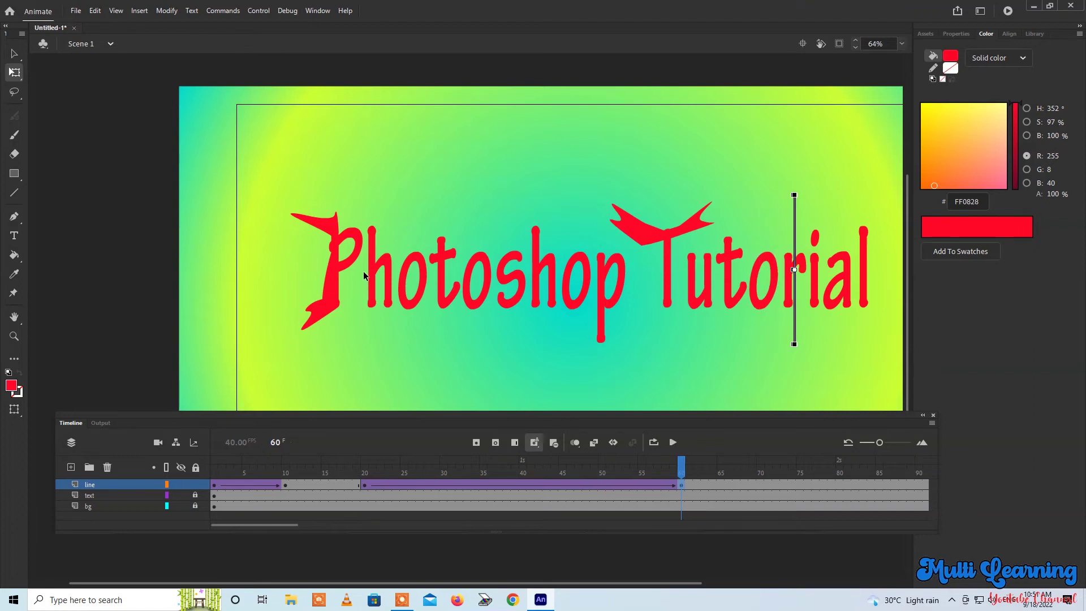
# Step: Continue moving the vertical line straight right on frame 60 until it stands just past the final "l" of "Tutorial"
pyautogui.hotkey('shift', 'Right')
pyautogui.hotkey('shift', 'Right')
pyautogui.hotkey('shift', 'Right')
pyautogui.hotkey('shift', 'Right')
pyautogui.hotkey('shift', 'Right')
pyautogui.hotkey('shift', 'Right')
pyautogui.hotkey('shift', 'Right')
pyautogui.hotkey('shift', 'Right')
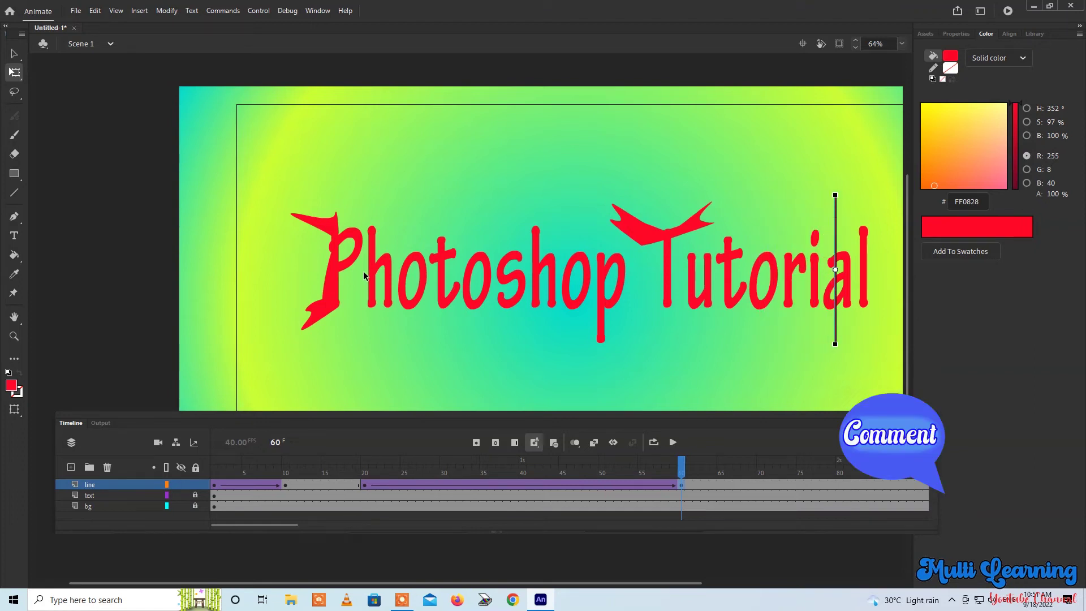
pyautogui.hotkey('shift', 'Right')
pyautogui.hotkey('shift', 'Right')
pyautogui.hotkey('shift', 'Right')
pyautogui.hotkey('shift', 'Right')
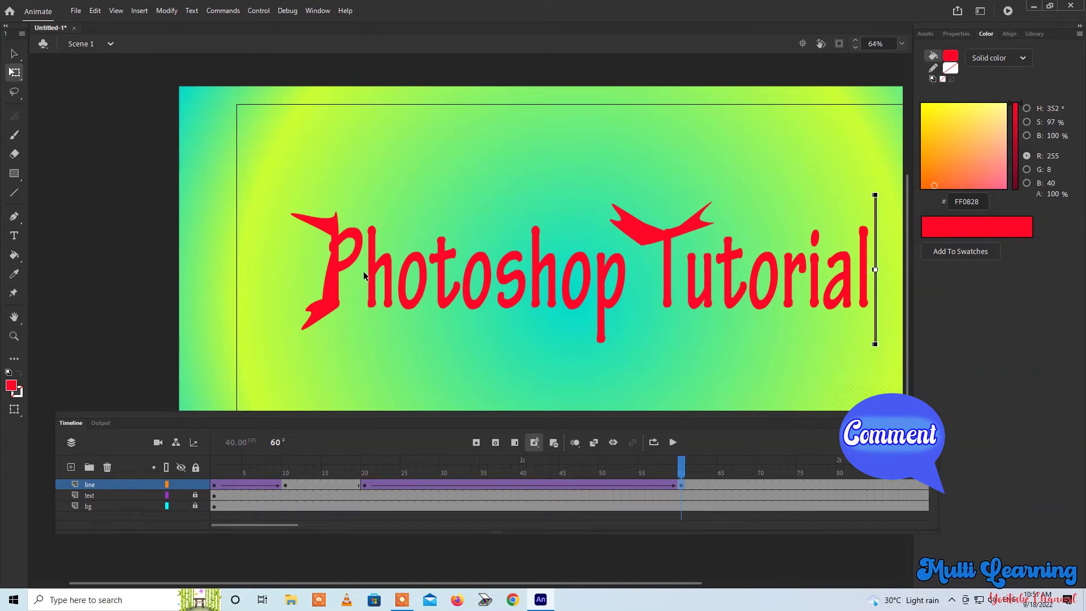
# Step: Convert frame 70 of the line layer to a keyframe and shrink the vertical line there to a tiny point at its centre
pyautogui.click(761, 480)
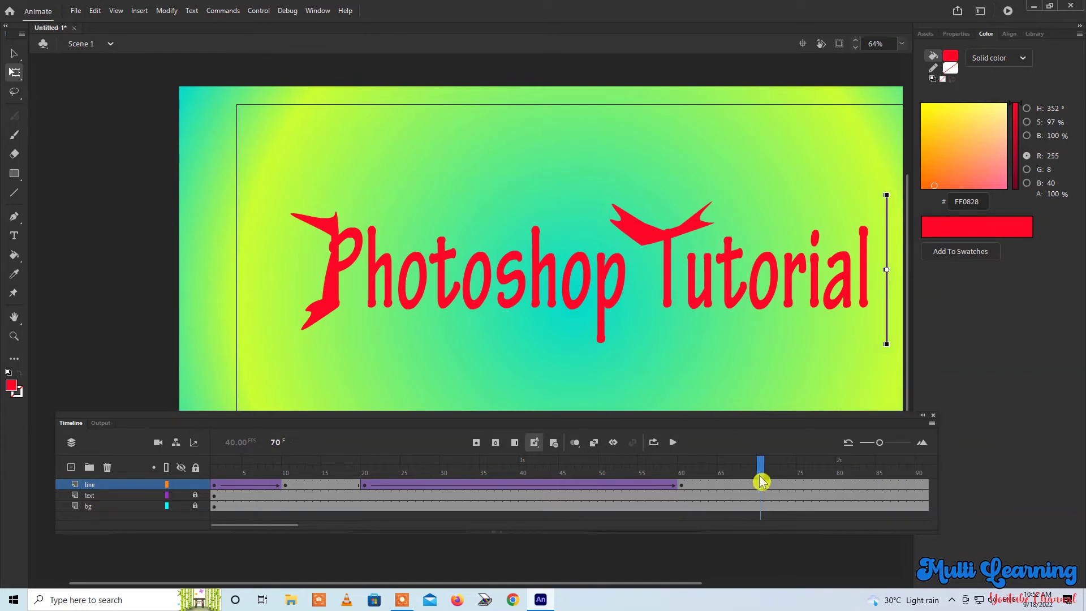
pyautogui.rightClick(761, 485)
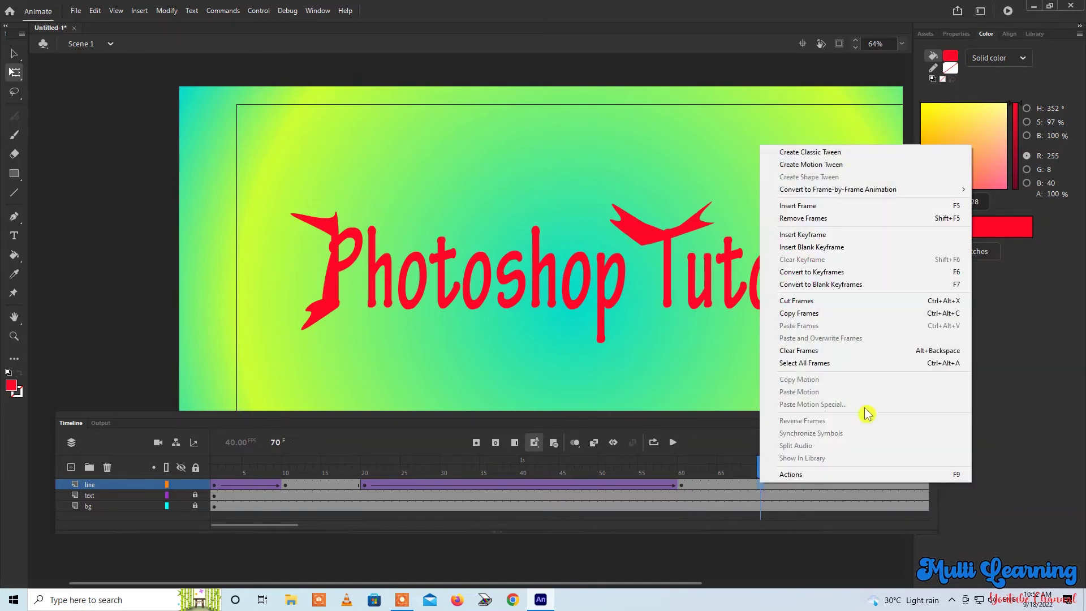
pyautogui.click(951, 275)
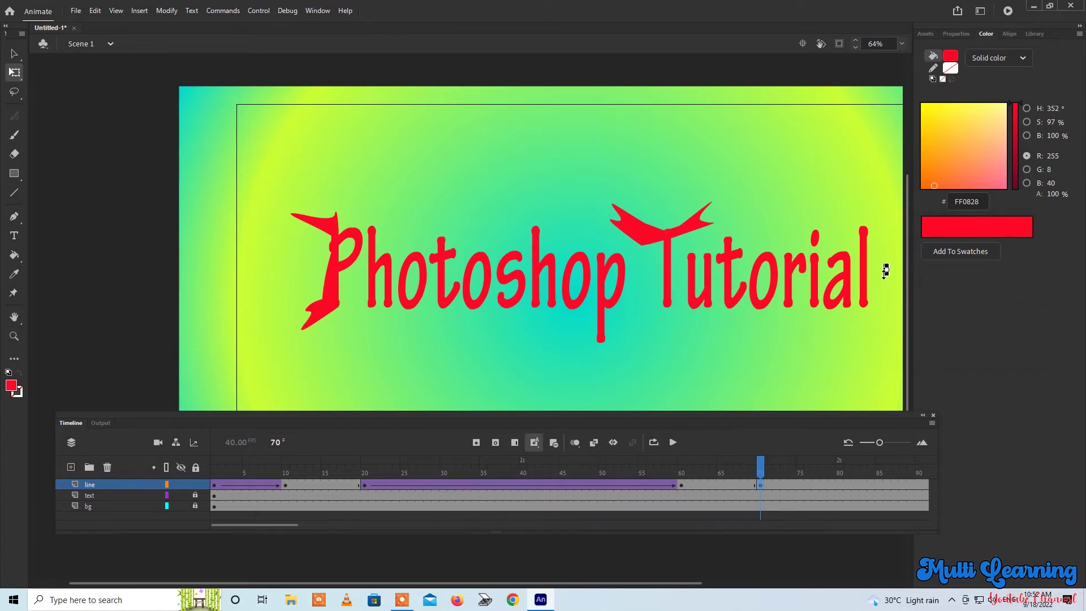
# Step: Return to frame 1 and play the animation to check how the line grows, sweeps and shrinks
pyautogui.click(756, 464)
pyautogui.moveTo(756, 465); pyautogui.dragTo(214, 464)
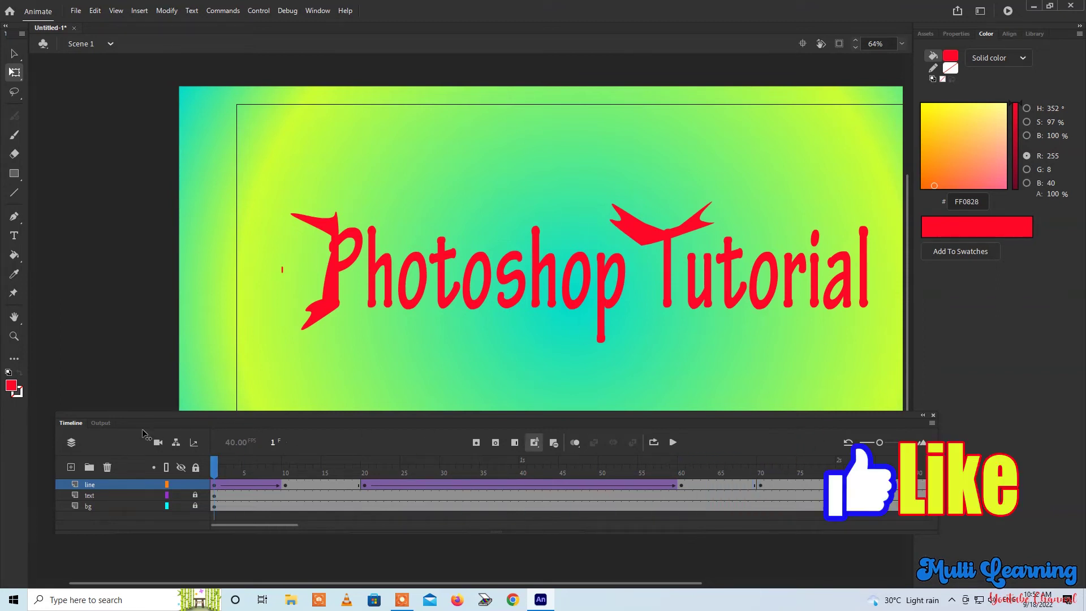
pyautogui.click(673, 443)
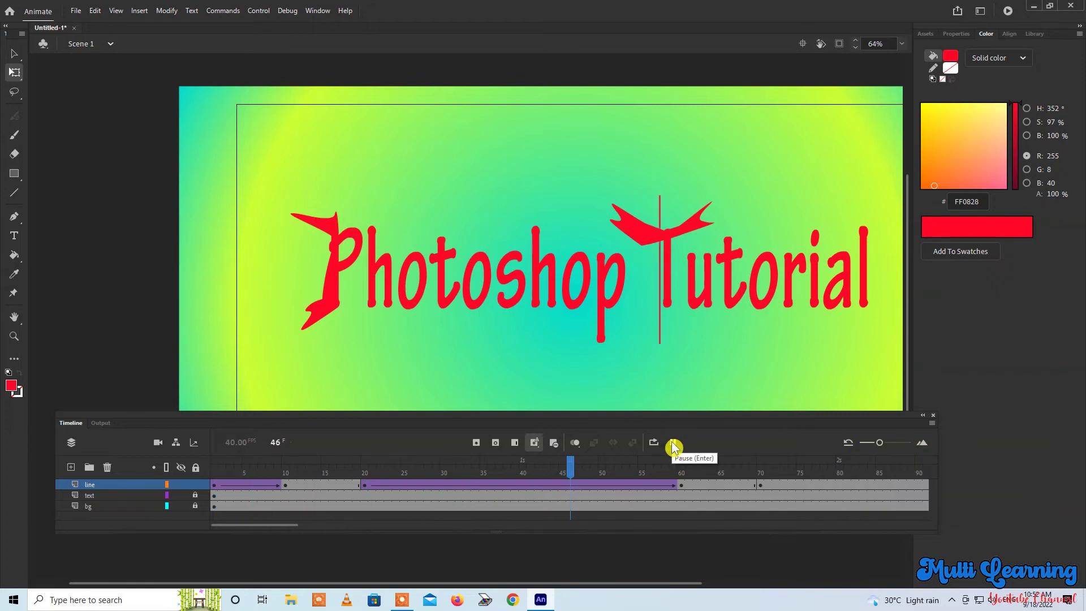
pyautogui.click(673, 444)
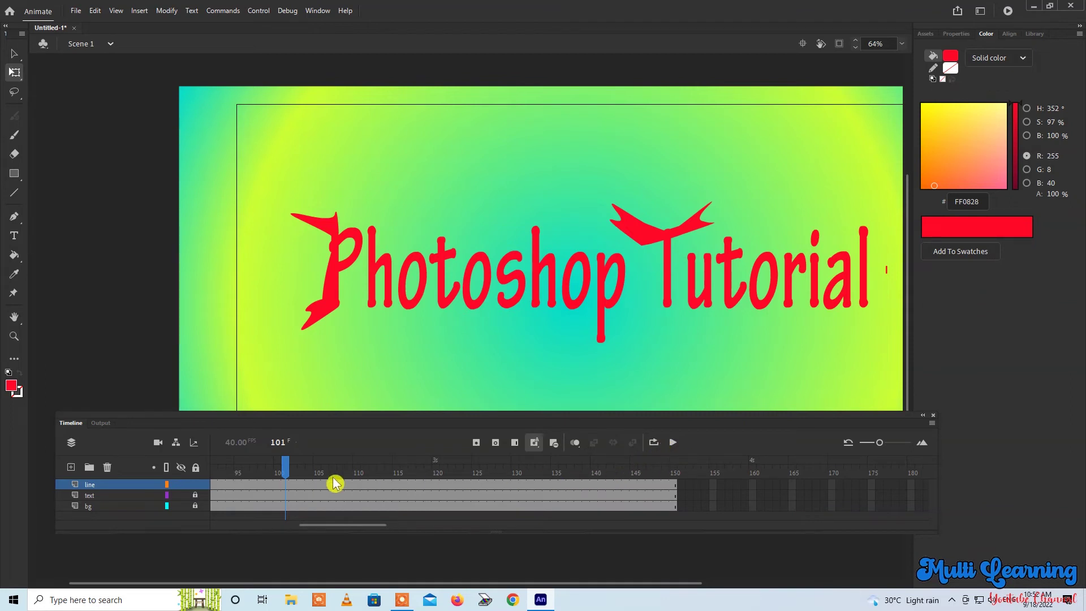
# Step: Create a classic tween on the line layer between frames 60 and 70
pyautogui.moveTo(286, 466); pyautogui.dragTo(609, 475)
pyautogui.rightClick(689, 491)
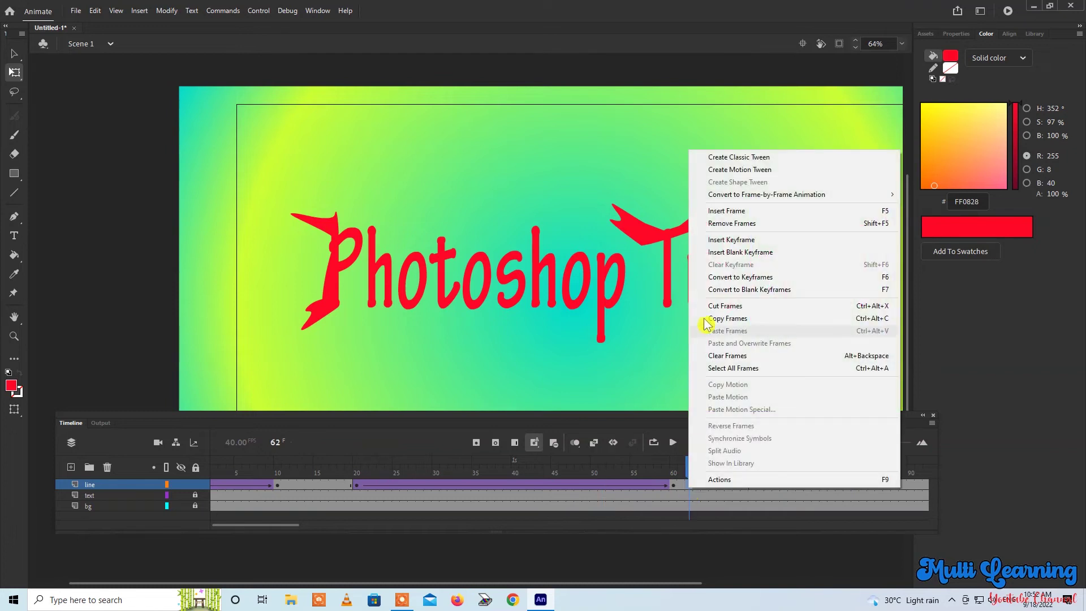
pyautogui.click(722, 160)
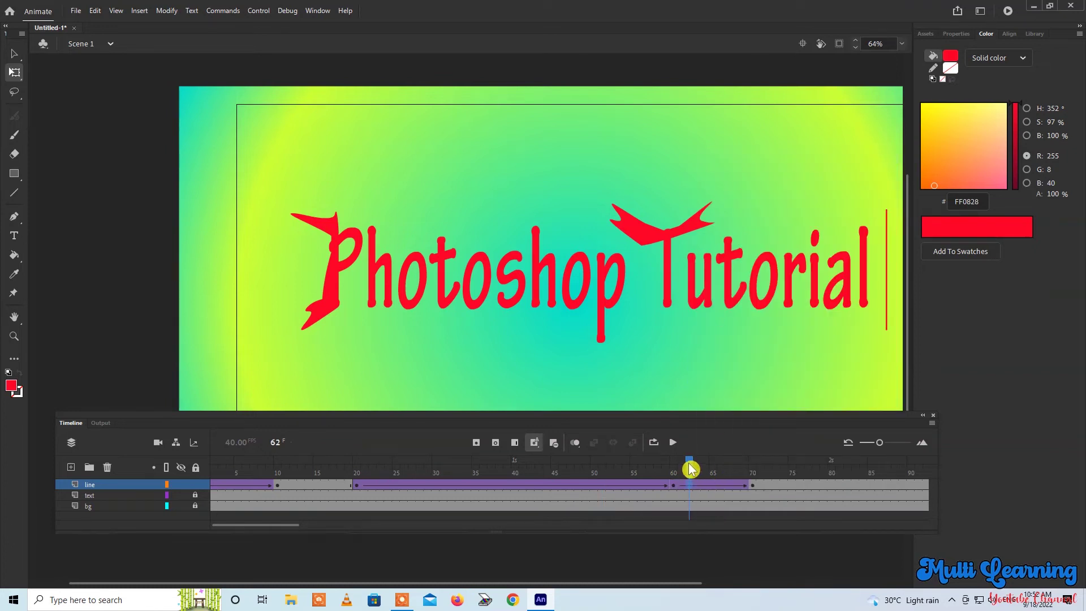
# Step: Play the animation from frame 1 again to review the line's shrinking at the end of the title
pyautogui.moveTo(690, 468); pyautogui.dragTo(214, 468)
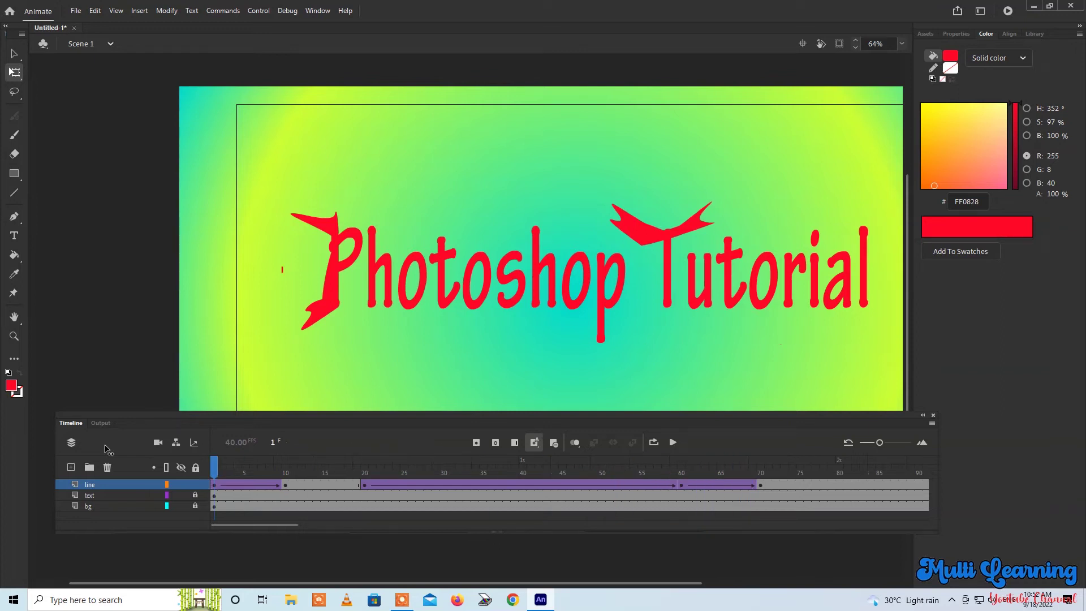
pyautogui.click(673, 443)
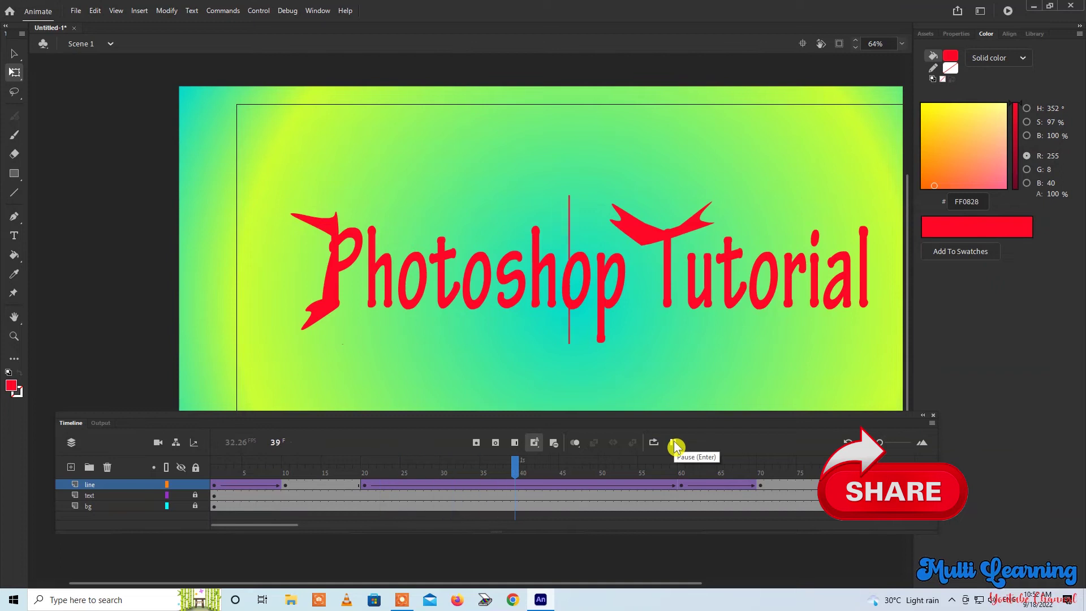
pyautogui.click(674, 446)
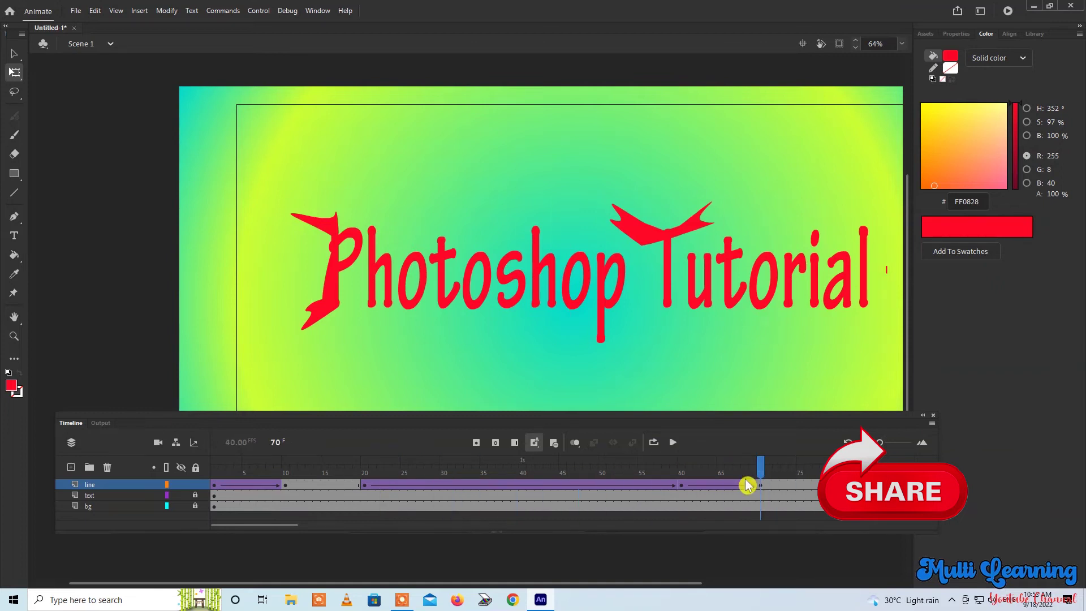
# Step: Add a new layer directly above the text layer and name it mask_idn
pyautogui.click(95, 497)
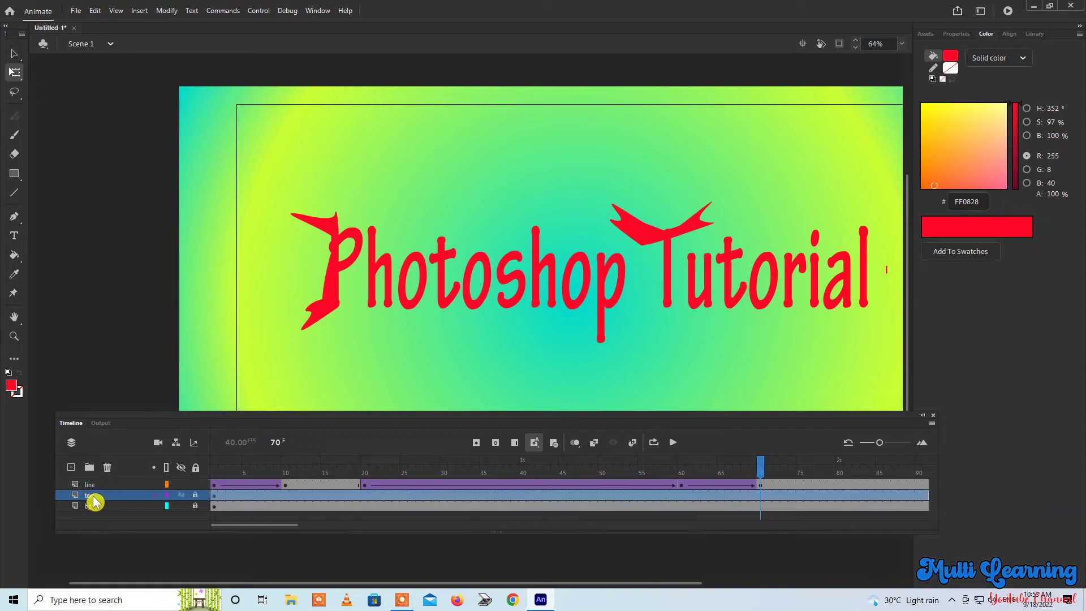
pyautogui.click(74, 470)
pyautogui.click(95, 496)
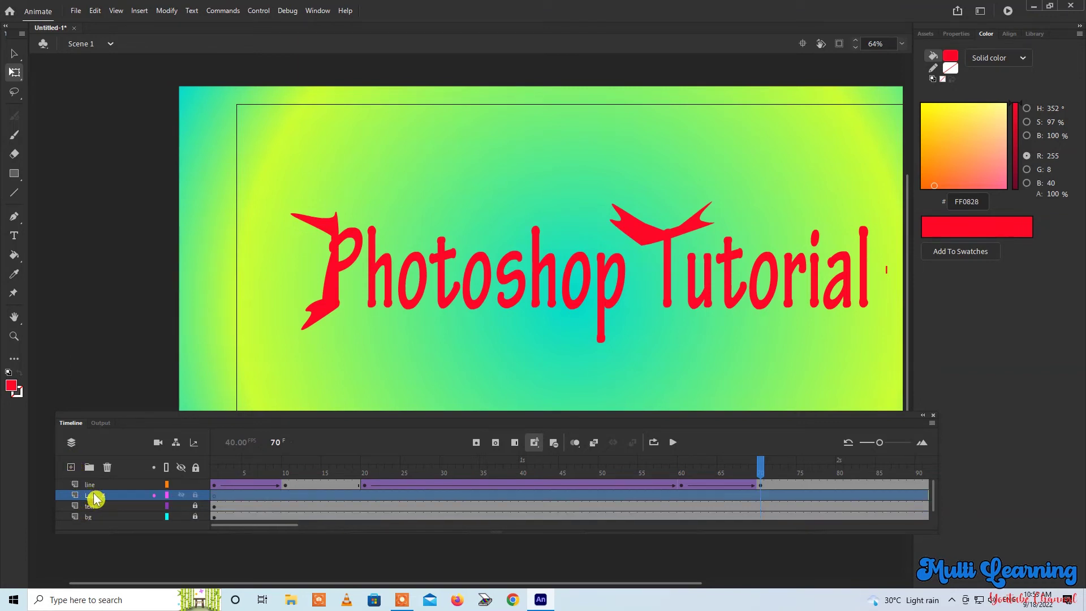
pyautogui.doubleClick(94, 496)
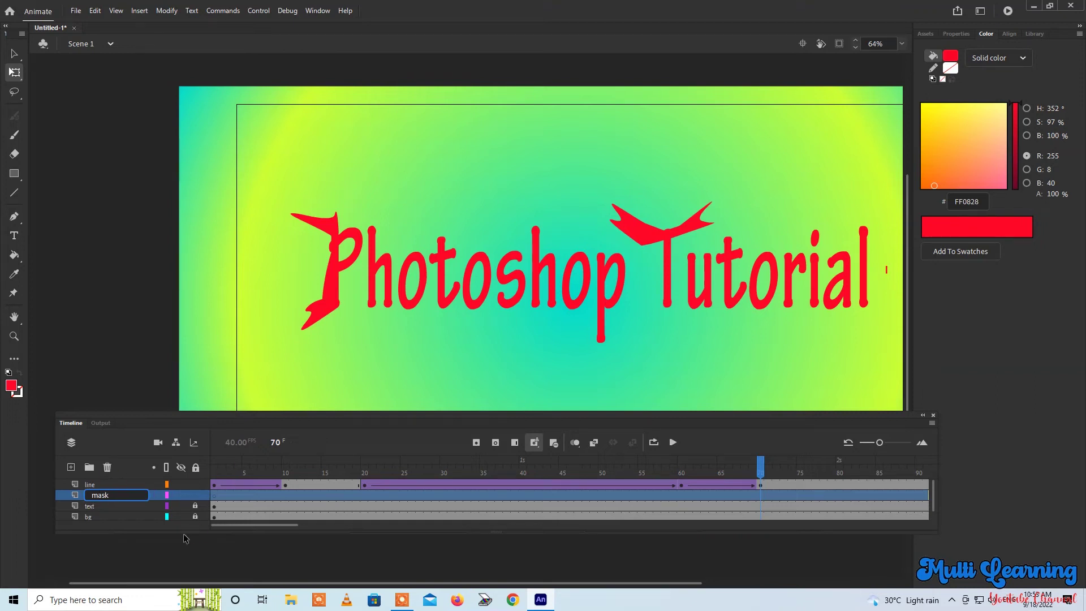
pyautogui.click(761, 472)
pyautogui.write('_idn')
pyautogui.press('Return')
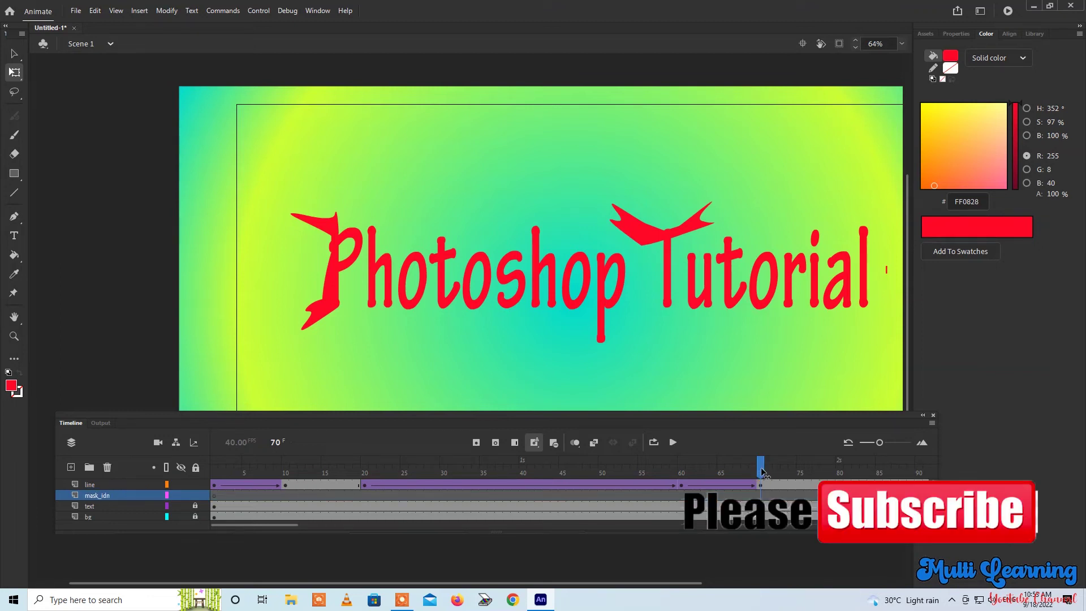
# Step: On frame 70 of the mask_idn layer, draw a red rectangle covering the whole title and display the layer as outlines
pyautogui.click(798, 422)
pyautogui.moveTo(775, 441); pyautogui.dragTo(757, 465)
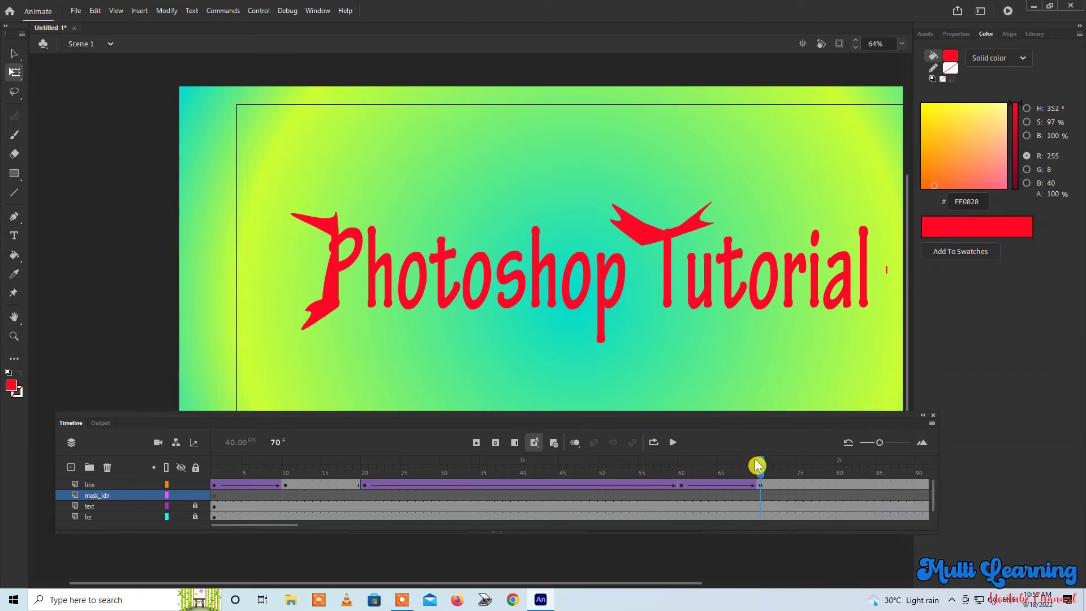
pyautogui.click(15, 176)
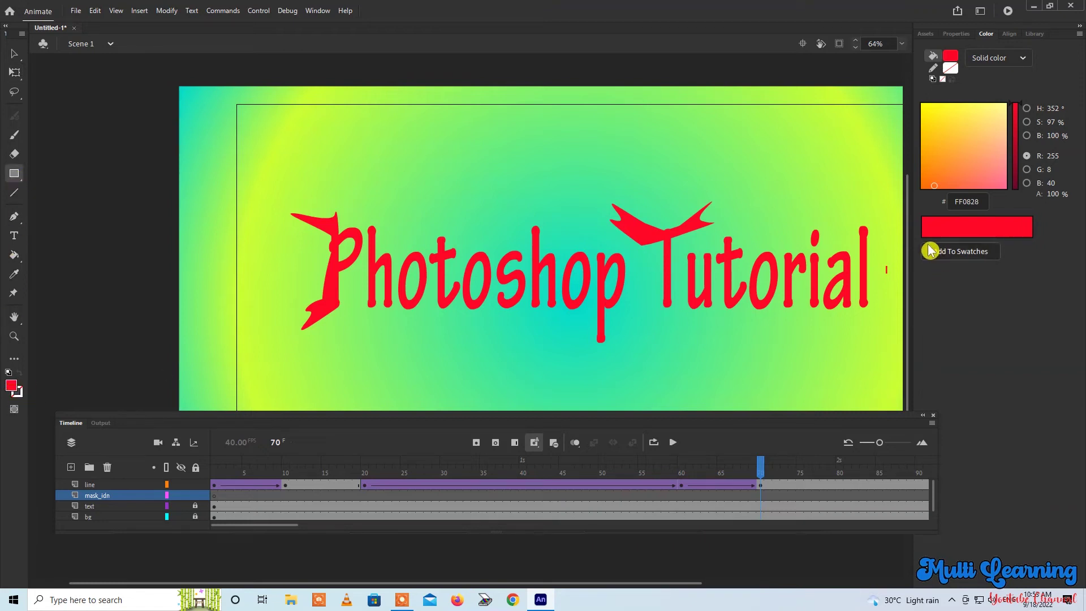
pyautogui.moveTo(886, 177)
pyautogui.mouseDown()
pyautogui.moveTo(844, 303)
pyautogui.moveTo(736, 379)
pyautogui.moveTo(496, 383)
pyautogui.moveTo(246, 368)
pyautogui.mouseUp()
pyautogui.moveTo(276, 368)
pyautogui.mouseDown()
pyautogui.moveTo(322, 364)
pyautogui.moveTo(274, 364)
pyautogui.mouseUp()
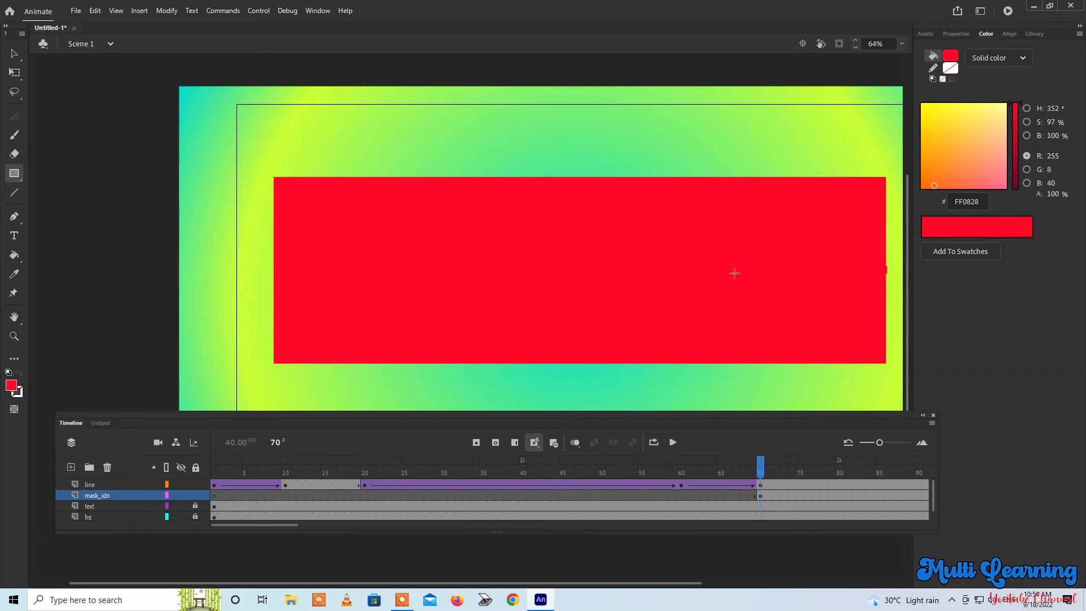
pyautogui.click(167, 495)
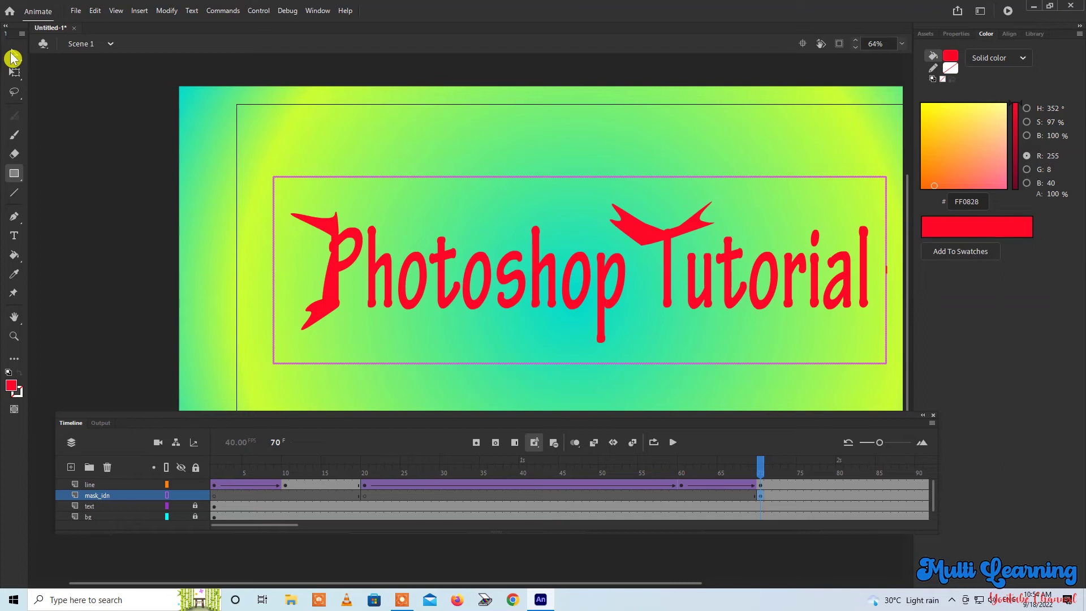
# Step: On frame 20 of the mask_idn layer, place the title-covering rectangle and shift it straight left until its right edge crosses the letter P
pyautogui.click(12, 59)
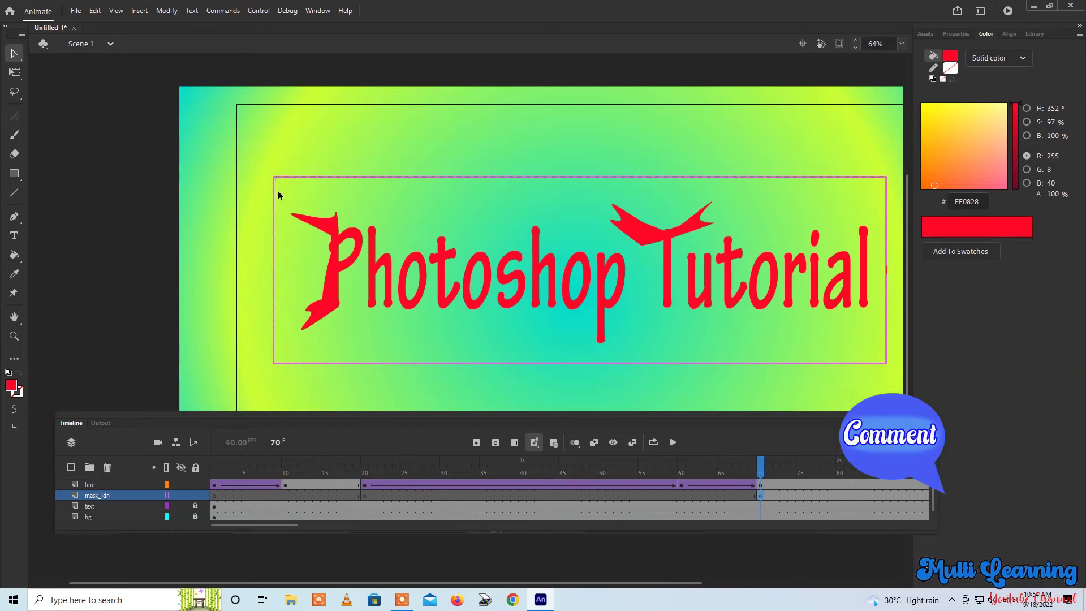
pyautogui.click(364, 496)
pyautogui.hotkey('shift', 'Left')
pyautogui.hotkey('shift', 'Left')
pyautogui.hotkey('shift', 'Left')
pyautogui.hotkey('shift', 'Left')
pyautogui.hotkey('shift', 'Left')
pyautogui.hotkey('shift', 'Left')
pyautogui.hotkey('shift', 'Left')
pyautogui.hotkey('shift', 'Left')
pyautogui.hotkey('shift', 'Left')
pyautogui.hotkey('shift', 'Left')
pyautogui.hotkey('shift', 'Left')
pyautogui.hotkey('shift', 'Left')
pyautogui.hotkey('shift', 'Left')
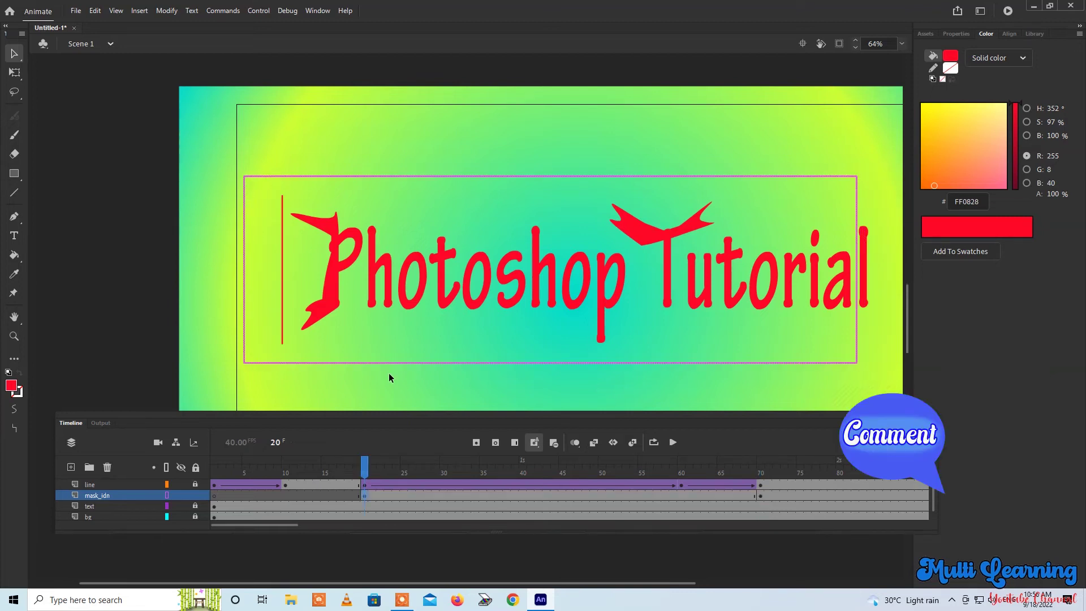
pyautogui.hotkey('shift', 'Left')
pyautogui.hotkey('shift', 'Left')
pyautogui.hotkey('shift', 'Left')
pyautogui.hotkey('shift', 'Left')
pyautogui.hotkey('shift', 'Left')
pyautogui.hotkey('shift', 'Left')
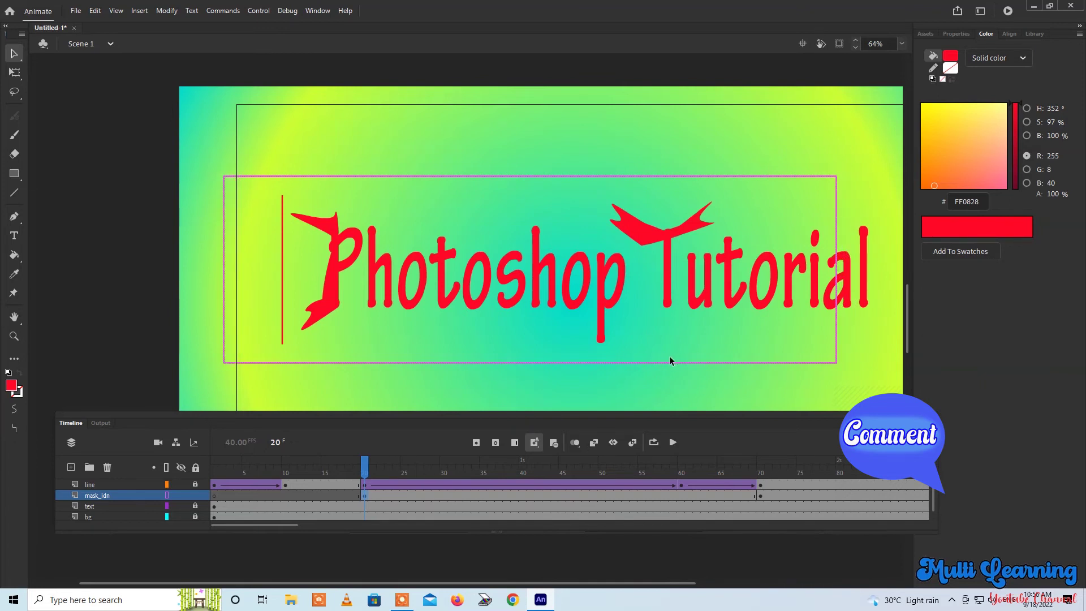
pyautogui.hotkey('shift', 'Left')
pyautogui.hotkey('shift', 'Left')
pyautogui.hotkey('shift', 'Left')
pyautogui.hotkey('shift', 'Left')
pyautogui.hotkey('shift', 'Left')
pyautogui.hotkey('shift', 'Left')
pyautogui.hotkey('shift', 'Left')
pyautogui.hotkey('shift', 'Left')
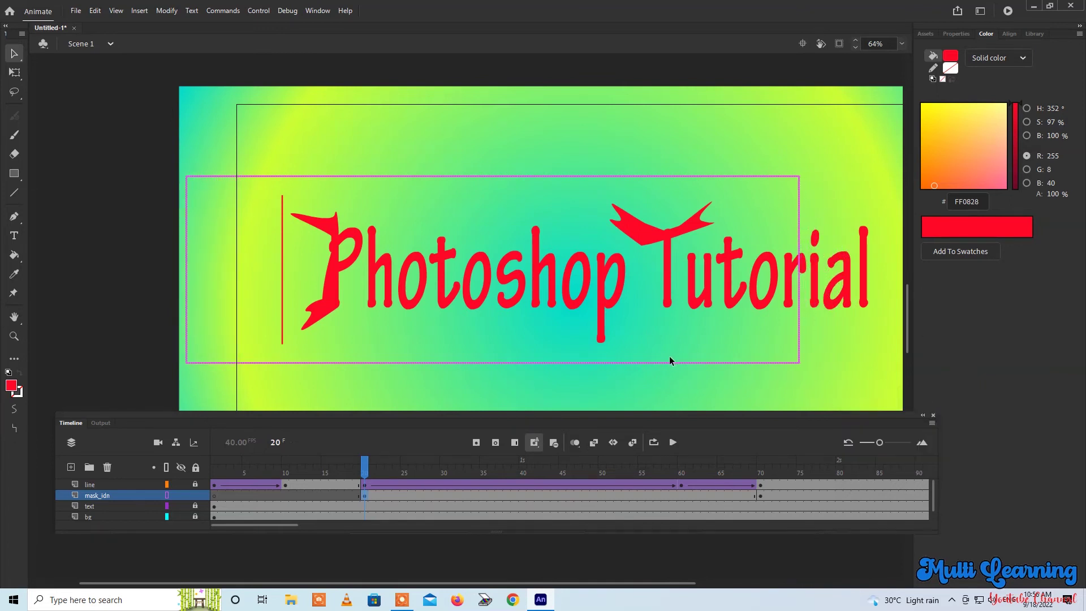
pyautogui.hotkey('shift', 'Left')
pyautogui.hotkey('shift', 'Left')
pyautogui.hotkey('shift', 'Left')
pyautogui.hotkey('shift', 'Left')
pyautogui.hotkey('shift', 'Left')
pyautogui.hotkey('shift', 'Left')
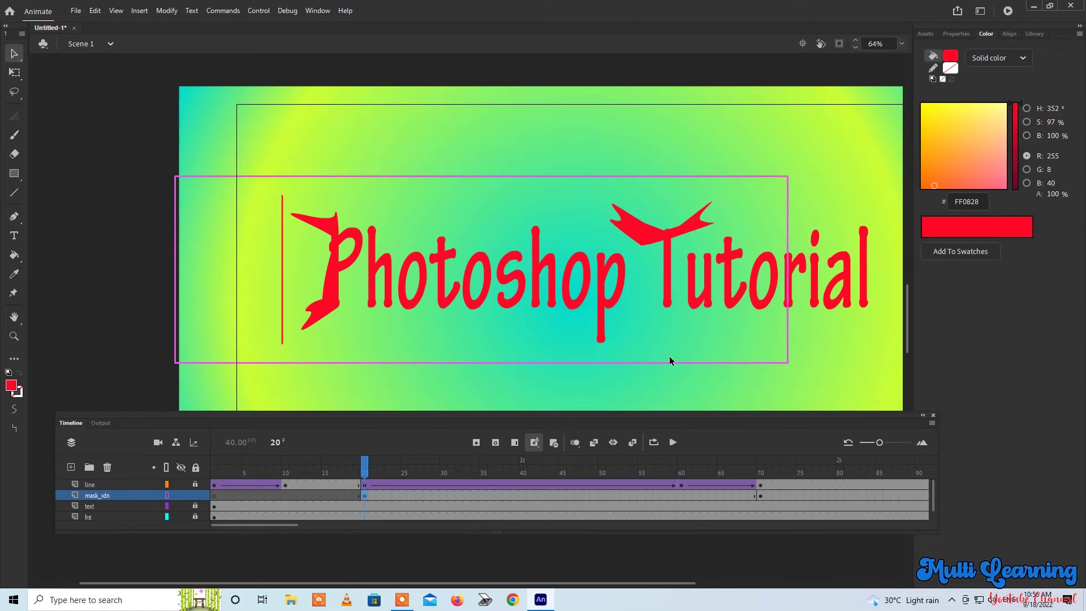
pyautogui.hotkey('shift', 'Left')
pyautogui.hotkey('shift', 'Left')
pyautogui.hotkey('shift', 'Left')
pyautogui.hotkey('shift', 'Left')
pyautogui.hotkey('shift', 'Left')
pyautogui.hotkey('shift', 'Left')
pyautogui.hotkey('shift', 'Left')
pyautogui.hotkey('shift', 'Left')
pyautogui.hotkey('shift', 'Left')
pyautogui.hotkey('shift', 'Left')
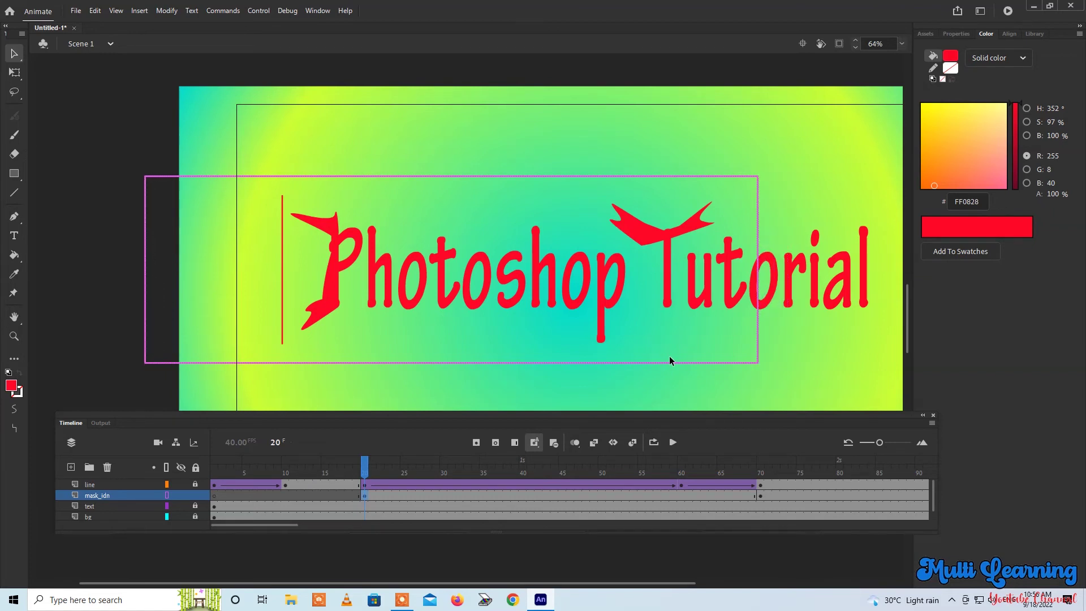
pyautogui.hotkey('shift', 'Left')
pyautogui.hotkey('shift', 'Left')
pyautogui.hotkey('shift', 'Left')
pyautogui.hotkey('shift', 'Left')
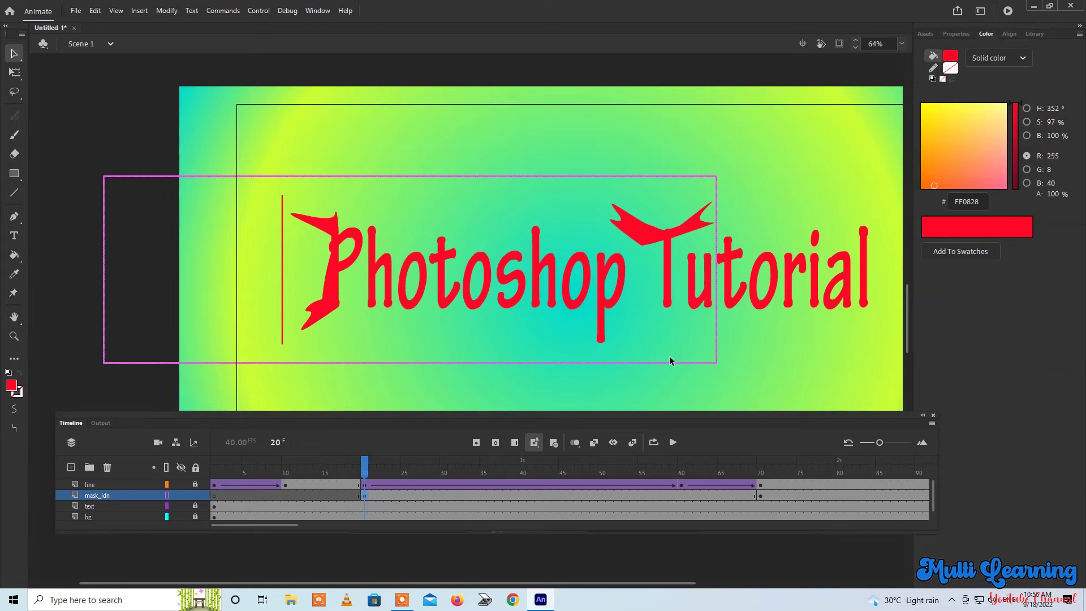
pyautogui.hotkey('shift', 'Left')
pyautogui.hotkey('shift', 'Left')
pyautogui.hotkey('shift', 'Left')
pyautogui.hotkey('shift', 'Left')
pyautogui.hotkey('shift', 'Left')
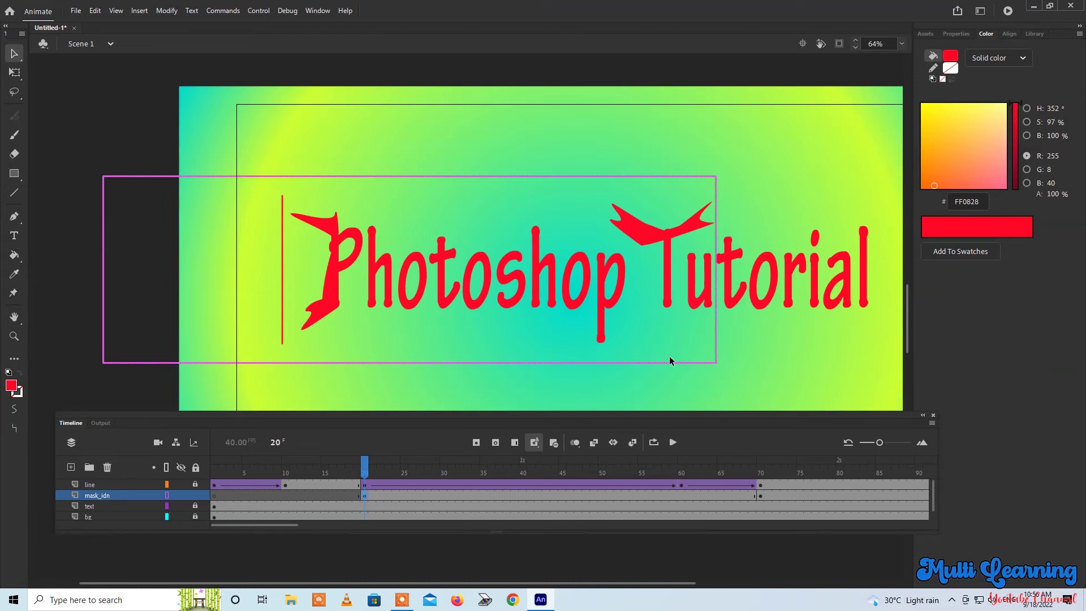
pyautogui.hotkey('shift', 'Left')
pyautogui.hotkey('shift', 'Left')
pyautogui.hotkey('shift', 'Left')
pyautogui.hotkey('shift', 'Left')
pyautogui.hotkey('shift', 'Left')
pyautogui.hotkey('shift', 'Left')
pyautogui.hotkey('shift', 'Left')
pyautogui.hotkey('shift', 'Left')
pyautogui.hotkey('shift', 'Left')
pyautogui.hotkey('shift', 'Left')
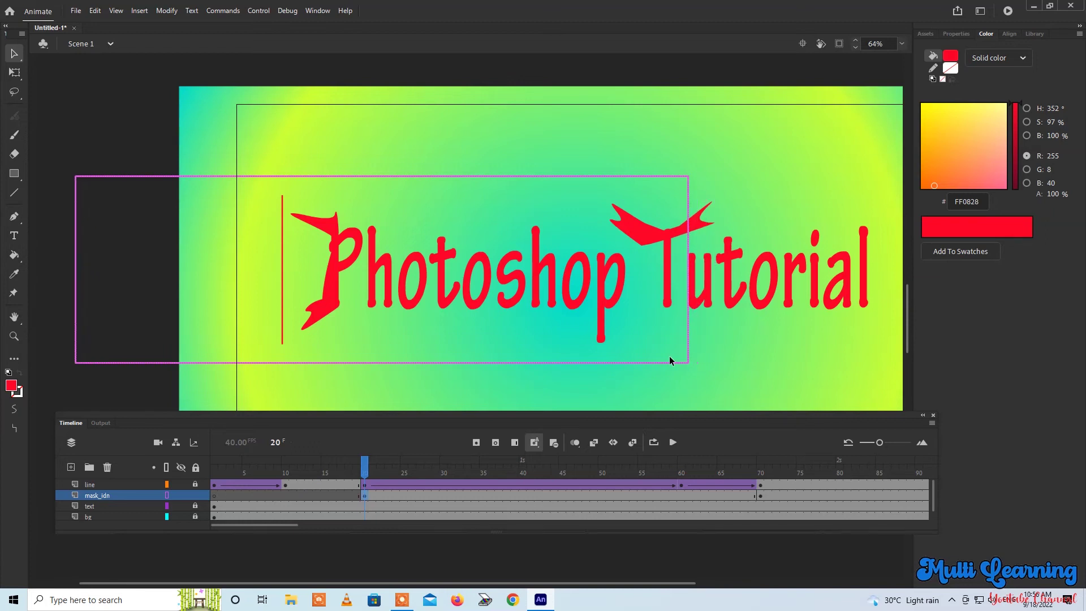
pyautogui.hotkey('shift', 'Left')
pyautogui.hotkey('shift', 'Left')
pyautogui.hotkey('shift', 'Left')
pyautogui.hotkey('shift', 'Left')
pyautogui.hotkey('shift', 'Left')
pyautogui.hotkey('shift', 'Left')
pyautogui.hotkey('shift', 'Left')
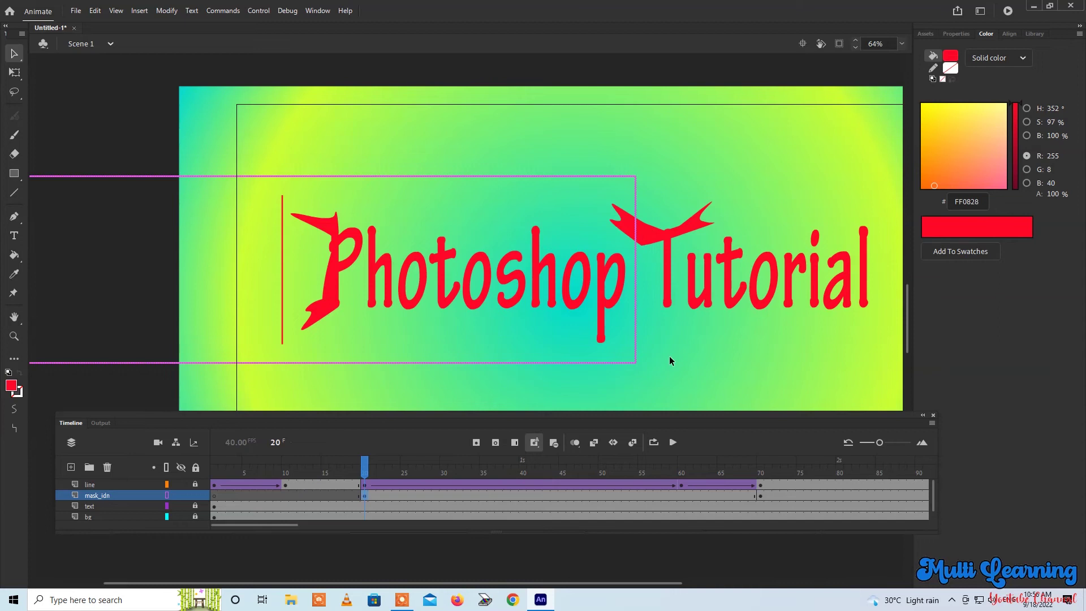
pyautogui.hotkey('shift', 'Left')
pyautogui.hotkey('shift', 'Left')
pyautogui.hotkey('shift', 'Left')
pyautogui.hotkey('shift', 'Left')
pyautogui.hotkey('shift', 'Left')
pyautogui.hotkey('shift', 'Left')
pyautogui.hotkey('shift', 'Left')
pyautogui.hotkey('shift', 'Left')
pyautogui.hotkey('shift', 'Left')
pyautogui.hotkey('shift', 'Left')
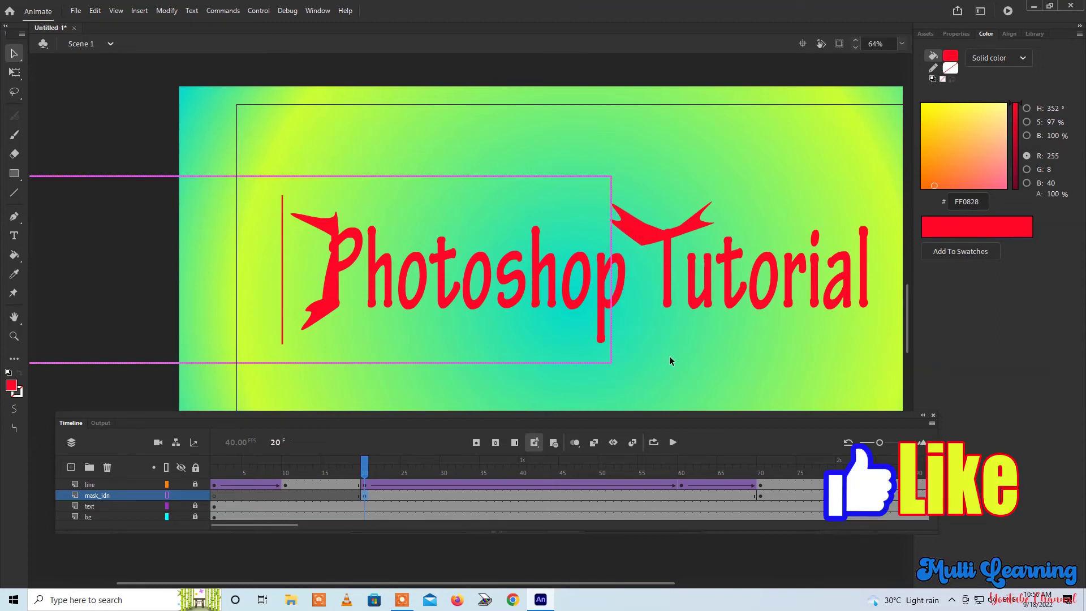
pyautogui.hotkey('shift', 'Left')
pyautogui.hotkey('shift', 'Left')
pyautogui.hotkey('shift', 'Left')
pyautogui.hotkey('shift', 'Left')
pyautogui.hotkey('shift', 'Left')
pyautogui.hotkey('shift', 'Left')
pyautogui.hotkey('shift', 'Left')
pyautogui.hotkey('shift', 'Left')
pyautogui.hotkey('shift', 'Left')
pyautogui.hotkey('shift', 'Left')
pyautogui.hotkey('shift', 'Left')
pyautogui.hotkey('shift', 'Left')
pyautogui.hotkey('shift', 'Left')
pyautogui.hotkey('shift', 'Left')
pyautogui.hotkey('shift', 'Left')
pyautogui.hotkey('shift', 'Left')
pyautogui.hotkey('shift', 'Left')
pyautogui.hotkey('shift', 'Left')
pyautogui.hotkey('shift', 'Left')
pyautogui.hotkey('shift', 'Left')
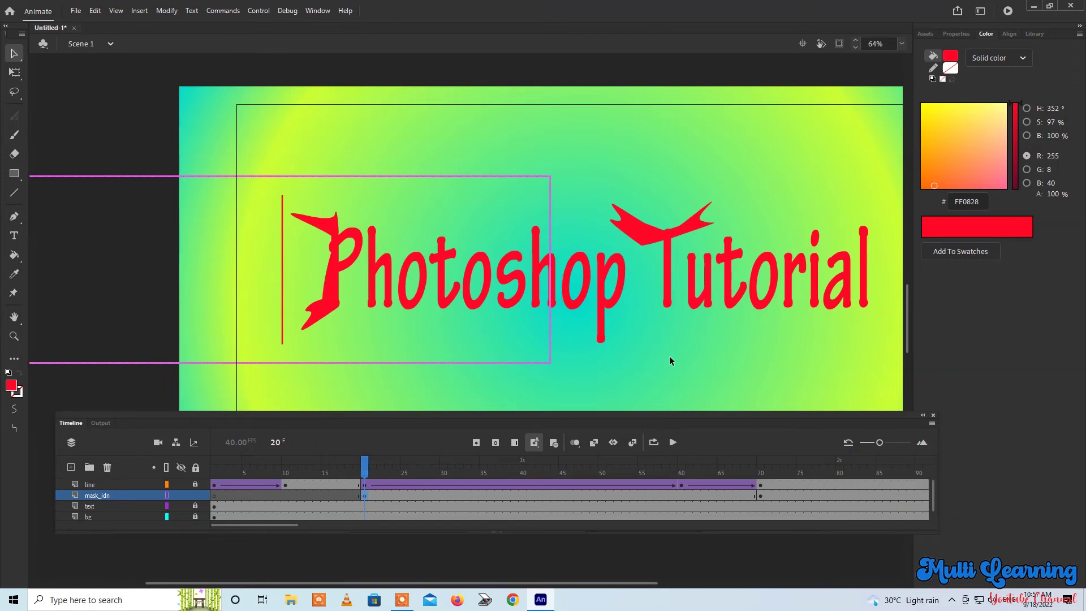
pyautogui.hotkey('shift', 'Left')
pyautogui.hotkey('shift', 'Left')
pyautogui.hotkey('shift', 'Left')
pyautogui.hotkey('shift', 'Left')
pyautogui.hotkey('shift', 'Left')
pyautogui.hotkey('shift', 'Left')
pyautogui.hotkey('shift', 'Left')
pyautogui.hotkey('shift', 'Left')
pyautogui.hotkey('shift', 'Left')
pyautogui.hotkey('shift', 'Left')
pyautogui.hotkey('shift', 'Left')
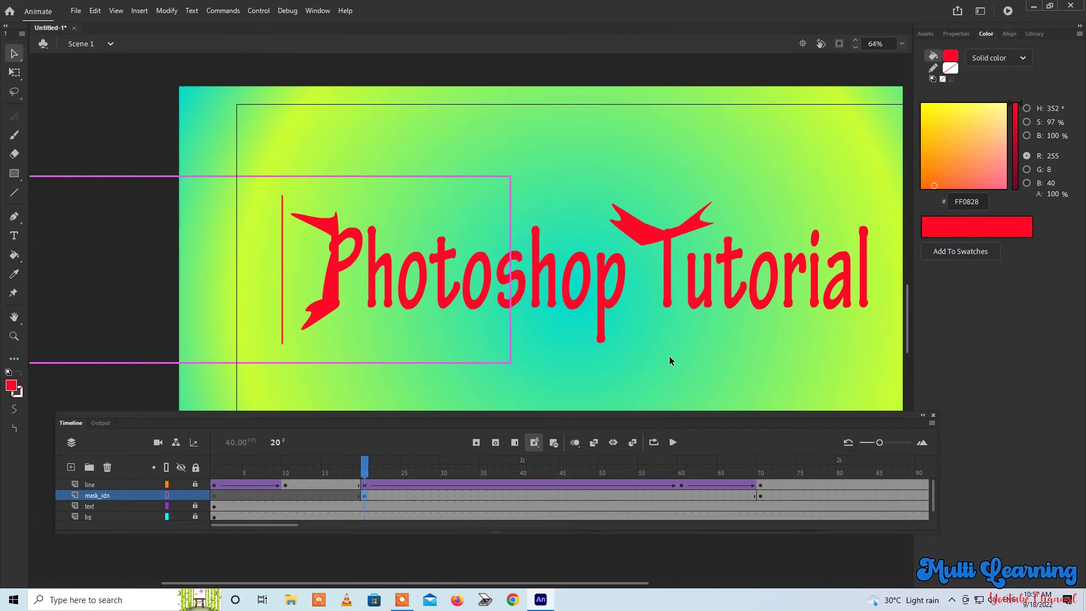
pyautogui.hotkey('shift', 'Left')
pyautogui.hotkey('shift', 'Left')
pyautogui.hotkey('shift', 'Left')
pyautogui.hotkey('shift', 'Left')
pyautogui.hotkey('shift', 'Left')
pyautogui.hotkey('shift', 'Left')
pyautogui.hotkey('shift', 'Left')
pyautogui.hotkey('shift', 'Left')
pyautogui.hotkey('shift', 'Left')
pyautogui.hotkey('shift', 'Left')
pyautogui.hotkey('shift', 'Left')
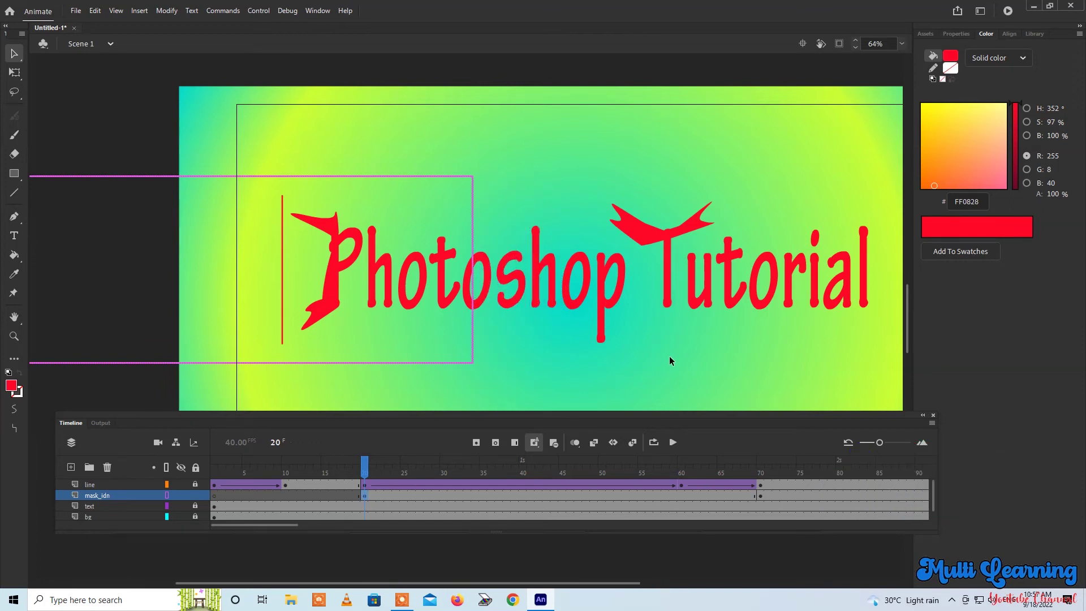
pyautogui.hotkey('shift', 'Left')
pyautogui.hotkey('shift', 'Left')
pyautogui.hotkey('shift', 'Left')
pyautogui.hotkey('shift', 'Left')
pyautogui.hotkey('shift', 'Left')
pyautogui.hotkey('shift', 'Left')
pyautogui.hotkey('shift', 'Left')
pyautogui.hotkey('shift', 'Left')
pyautogui.hotkey('shift', 'Left')
pyautogui.hotkey('shift', 'Left')
pyautogui.hotkey('shift', 'Left')
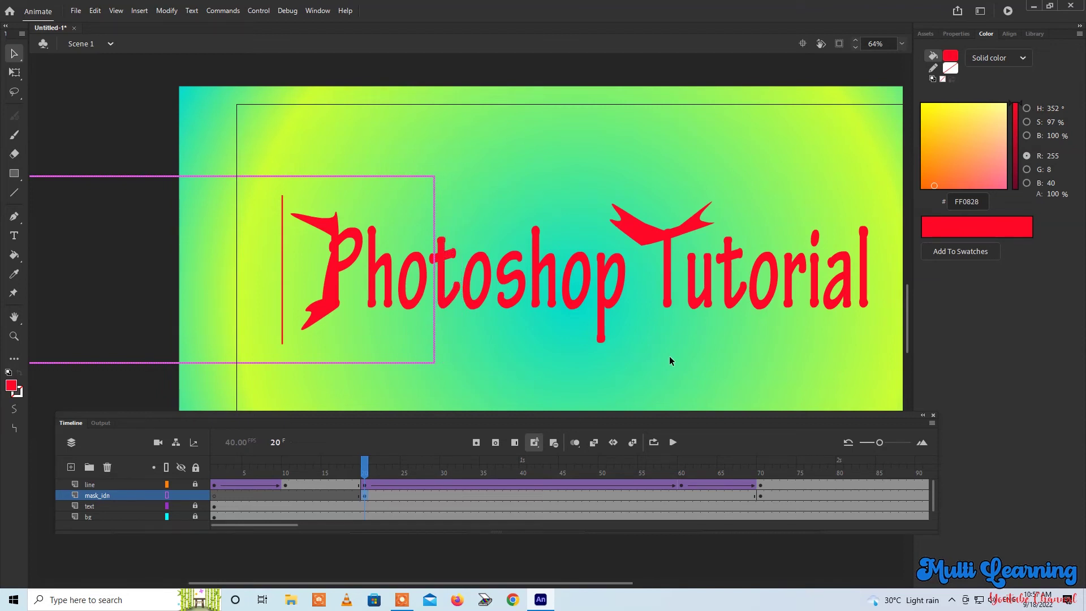
pyautogui.hotkey('shift', 'Left')
pyautogui.hotkey('shift', 'Left')
pyautogui.hotkey('shift', 'Left')
pyautogui.hotkey('shift', 'Left')
pyautogui.hotkey('shift', 'Left')
pyautogui.hotkey('shift', 'Left')
pyautogui.hotkey('shift', 'Left')
pyautogui.hotkey('shift', 'Left')
pyautogui.hotkey('shift', 'Left')
pyautogui.hotkey('shift', 'Left')
pyautogui.hotkey('shift', 'Left')
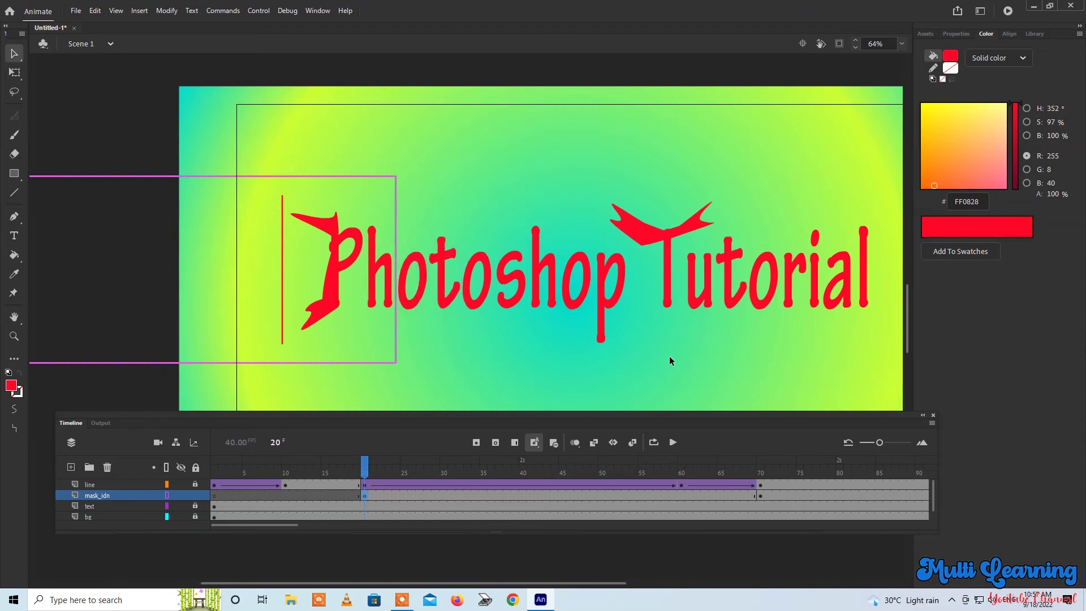
pyautogui.hotkey('shift', 'Left')
pyautogui.hotkey('shift', 'Left')
pyautogui.hotkey('shift', 'Left')
pyautogui.hotkey('shift', 'Left')
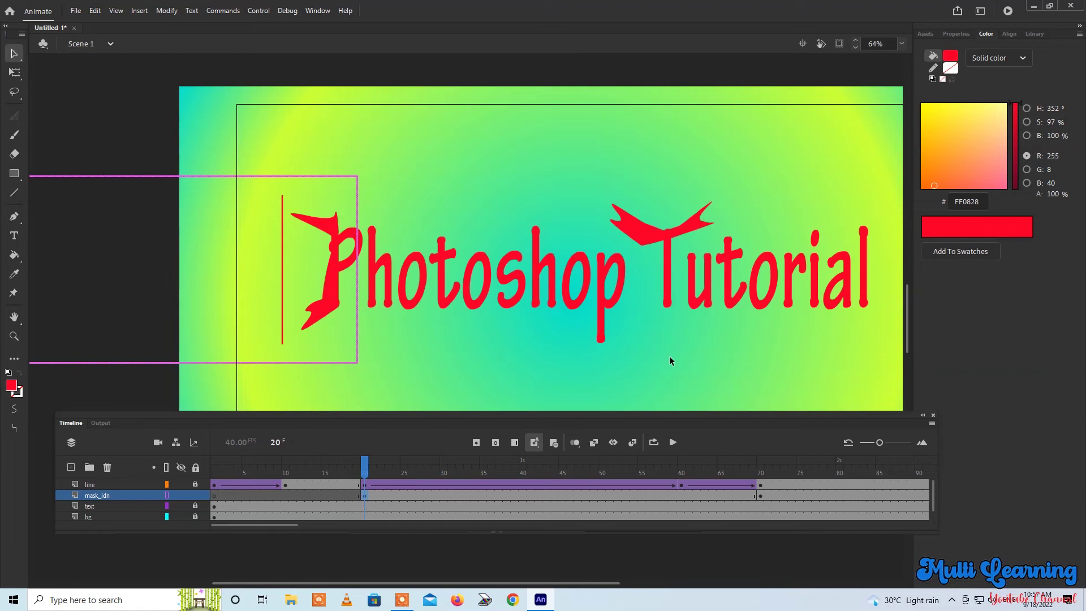
pyautogui.hotkey('shift', 'Left')
pyautogui.hotkey('shift', 'Left')
pyautogui.hotkey('shift', 'Left')
pyautogui.hotkey('shift', 'Left')
pyautogui.hotkey('shift', 'Left')
pyautogui.hotkey('shift', 'Left')
pyautogui.hotkey('shift', 'Left')
pyautogui.hotkey('shift', 'Left')
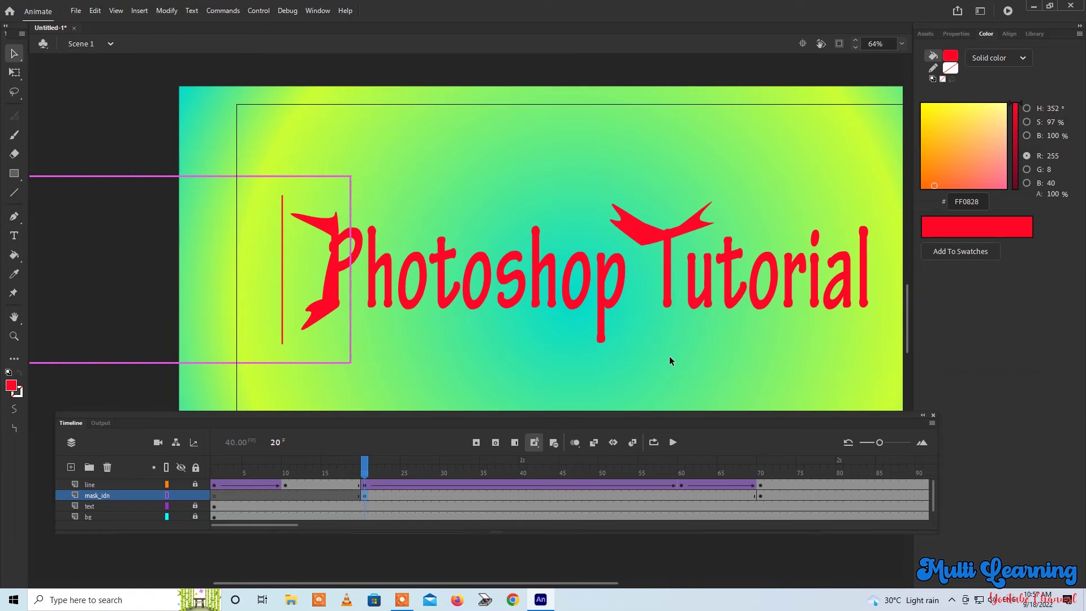
# Step: On frame 20 of the mask_idn layer, shift the rectangle further left until its right edge meets the vertical line
pyautogui.hotkey('shift', 'Left')
pyautogui.hotkey('shift', 'Left')
pyautogui.hotkey('shift', 'Left')
pyautogui.hotkey('shift', 'Left')
pyautogui.hotkey('shift', 'Left')
pyautogui.hotkey('shift', 'Left')
pyautogui.hotkey('shift', 'Left')
pyautogui.hotkey('shift', 'Left')
pyautogui.hotkey('shift', 'Left')
pyautogui.hotkey('shift', 'Left')
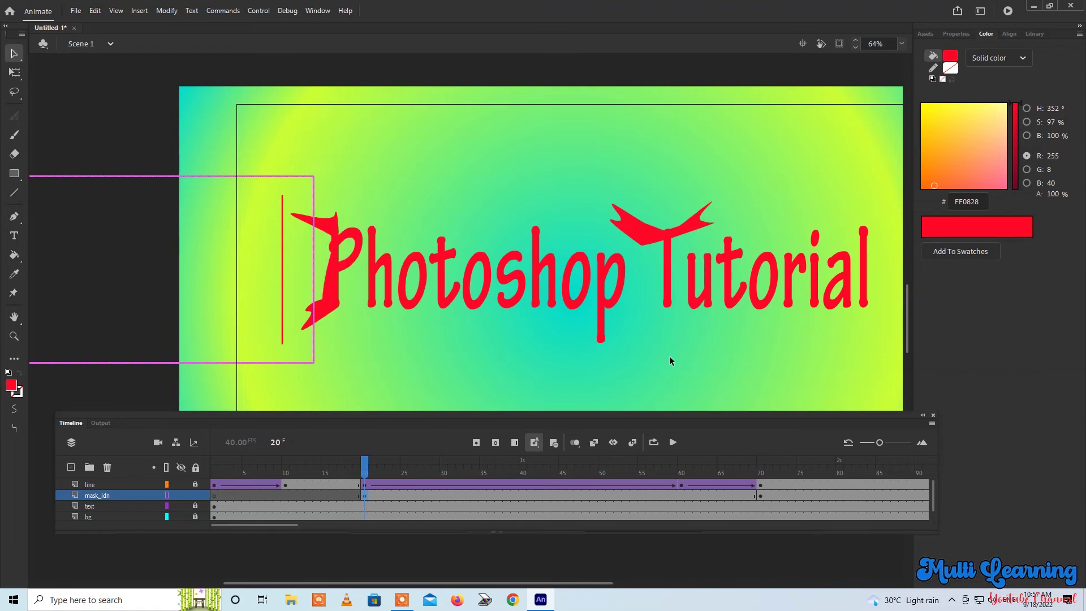
pyautogui.hotkey('shift', 'Left')
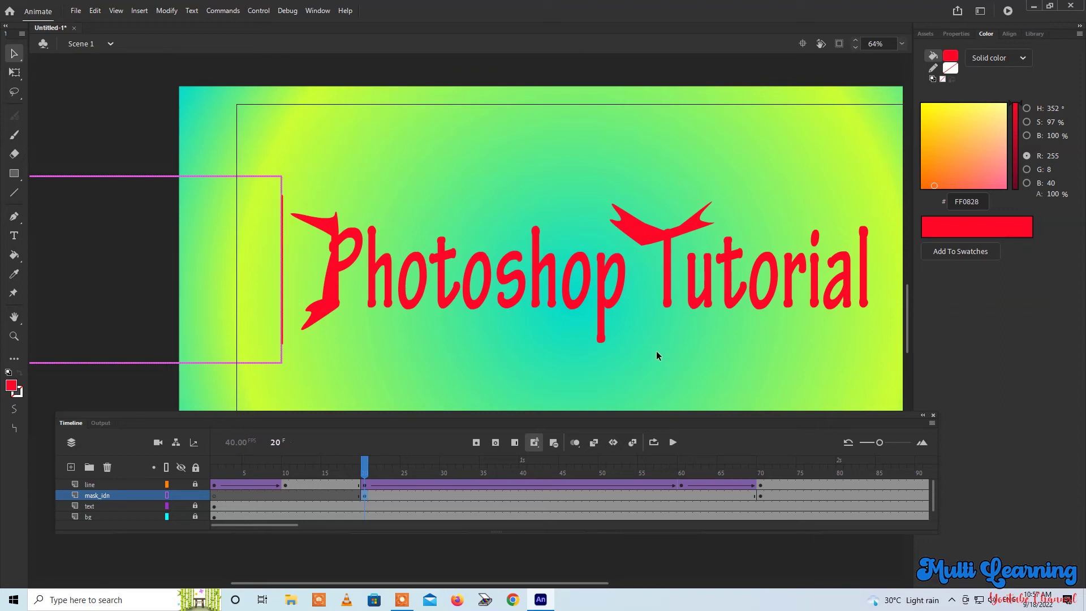
# Step: Create shape tweens on the mask_idn layer from frame 20 to 70 and after frame 70, then scrub back to review the mask's movement
pyautogui.rightClick(470, 497)
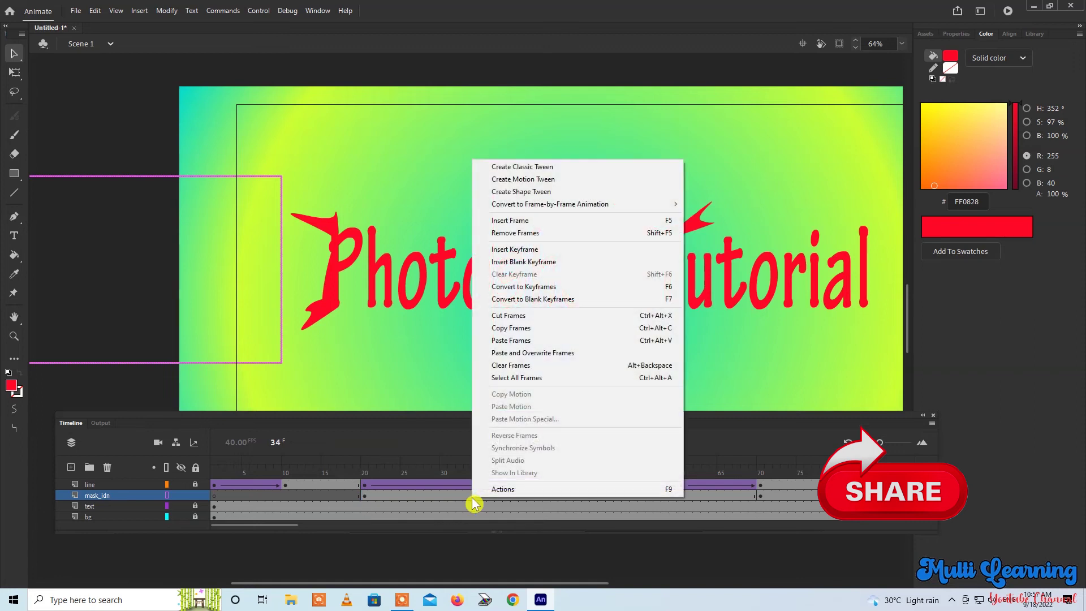
pyautogui.click(525, 192)
pyautogui.rightClick(816, 495)
pyautogui.click(851, 192)
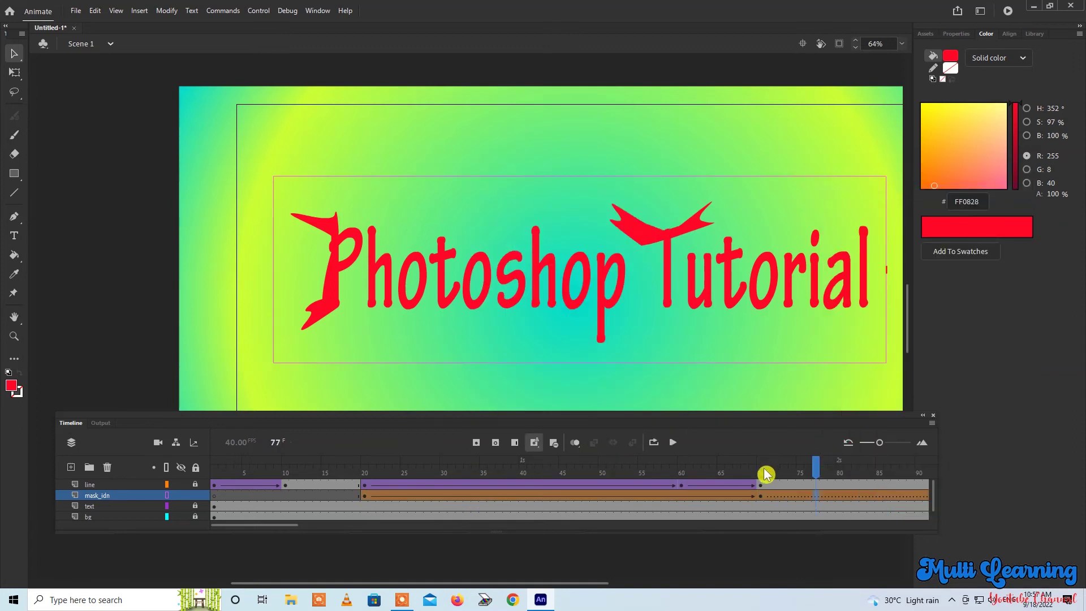
pyautogui.moveTo(817, 470); pyautogui.dragTo(469, 474)
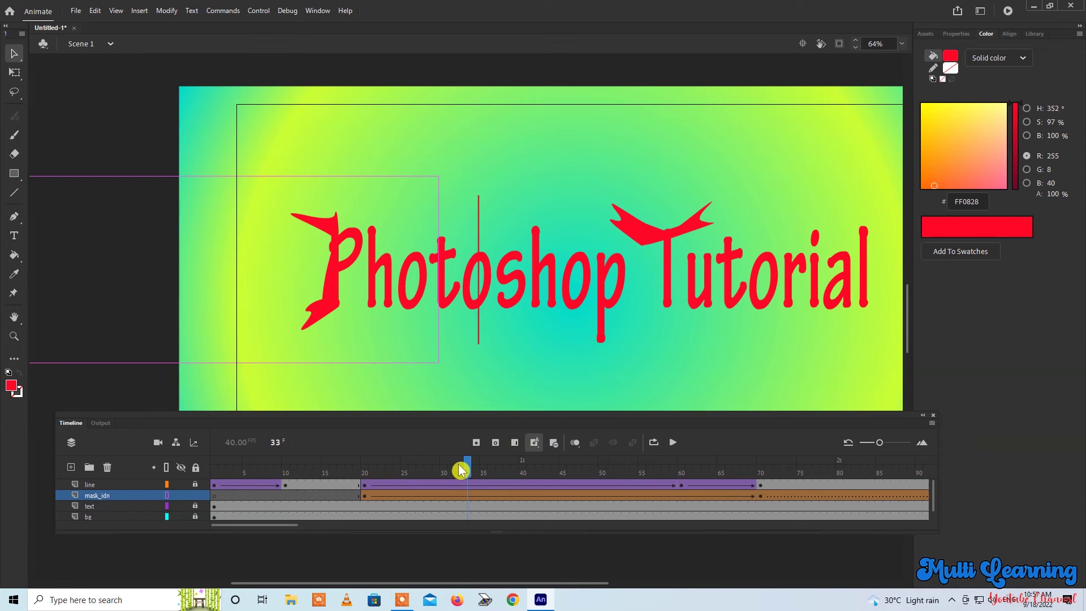
pyautogui.moveTo(464, 470); pyautogui.dragTo(260, 469)
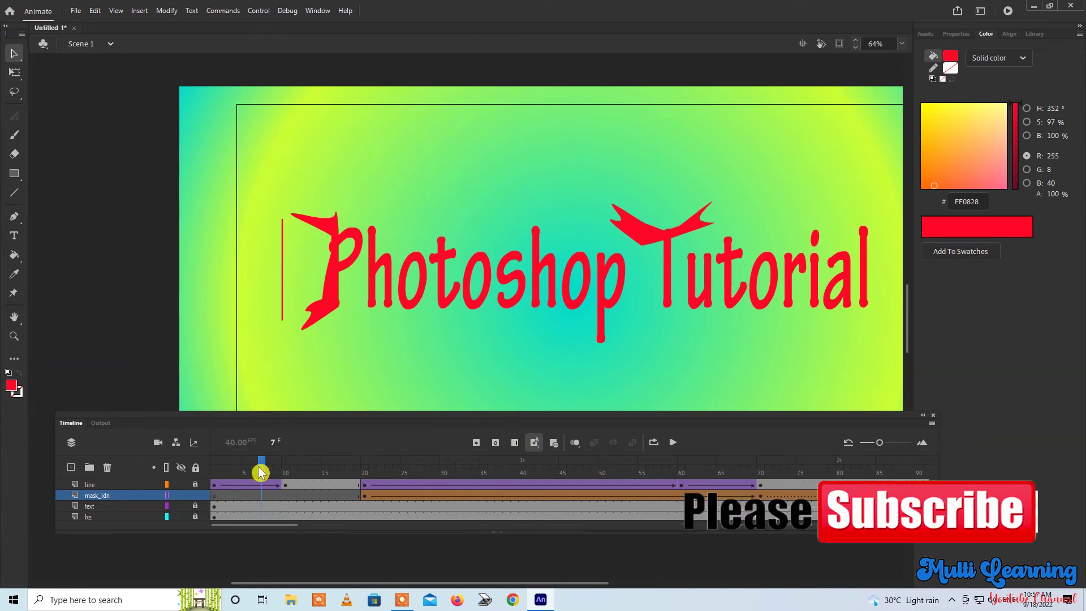
# Step: Apply the Quad Ease-Out effect to the line layer's first classic tween, between frames 1 and 10
pyautogui.click(249, 485)
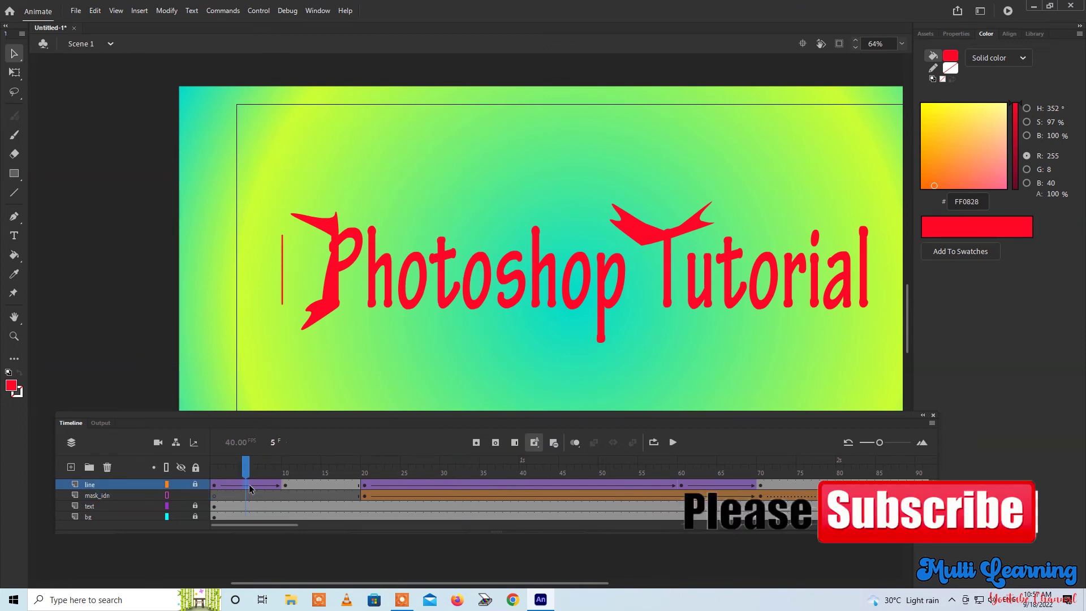
pyautogui.click(958, 37)
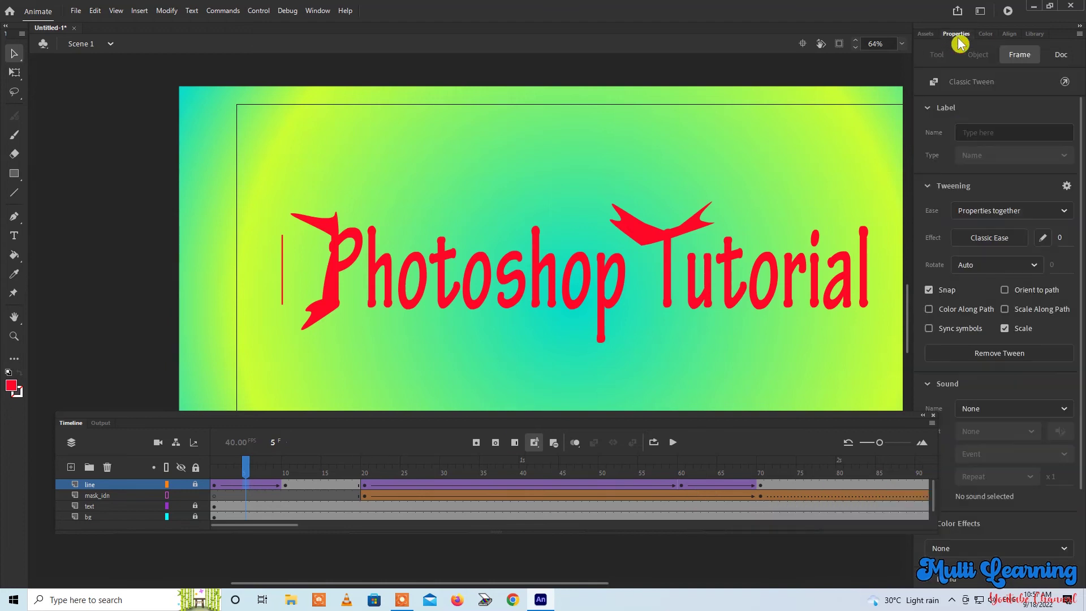
pyautogui.click(1005, 243)
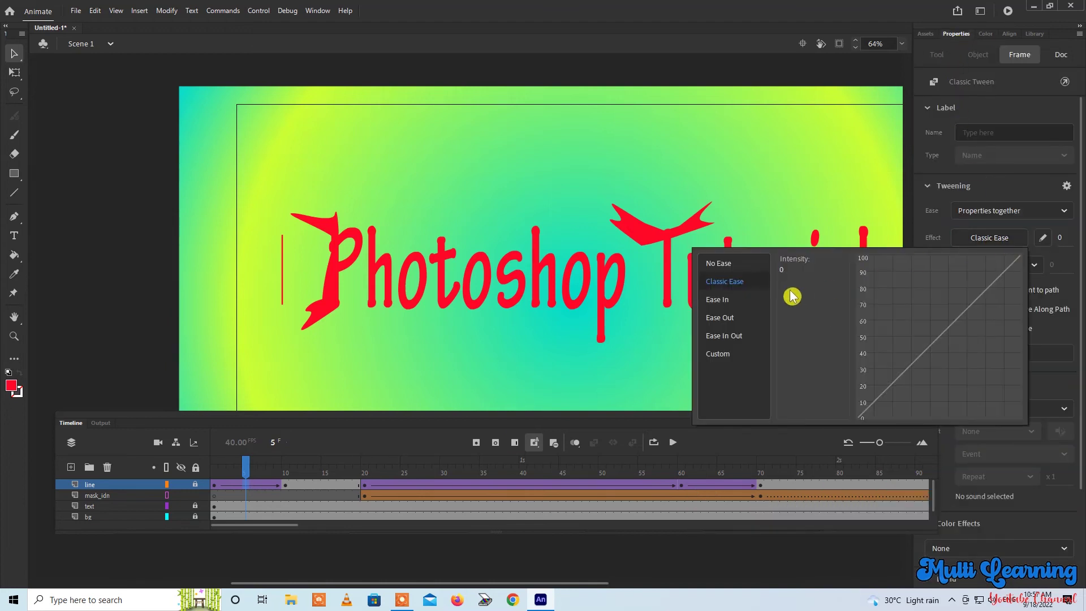
pyautogui.click(731, 321)
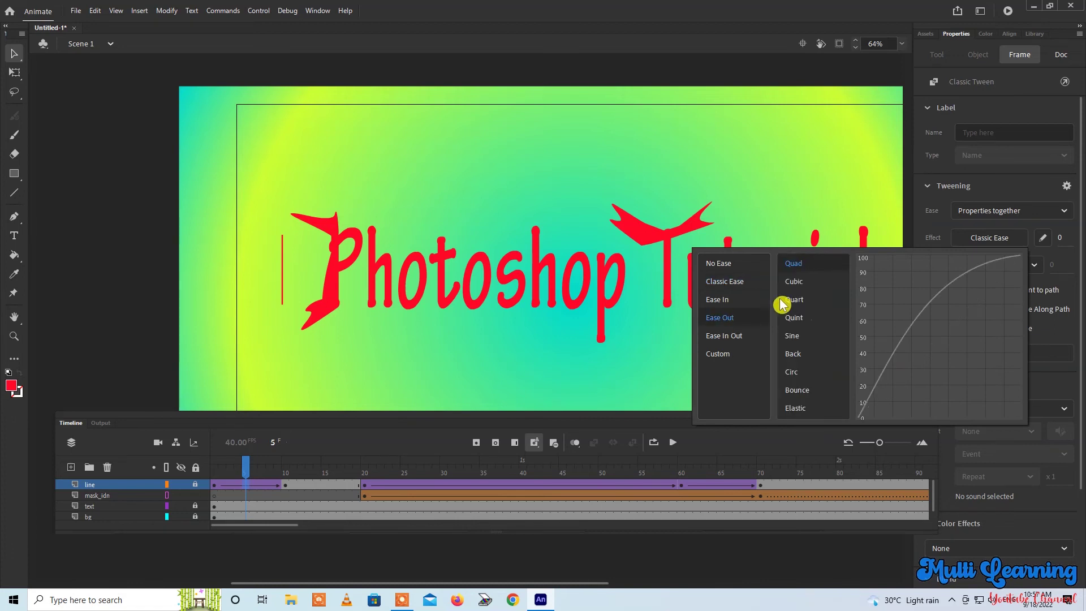
pyautogui.doubleClick(794, 264)
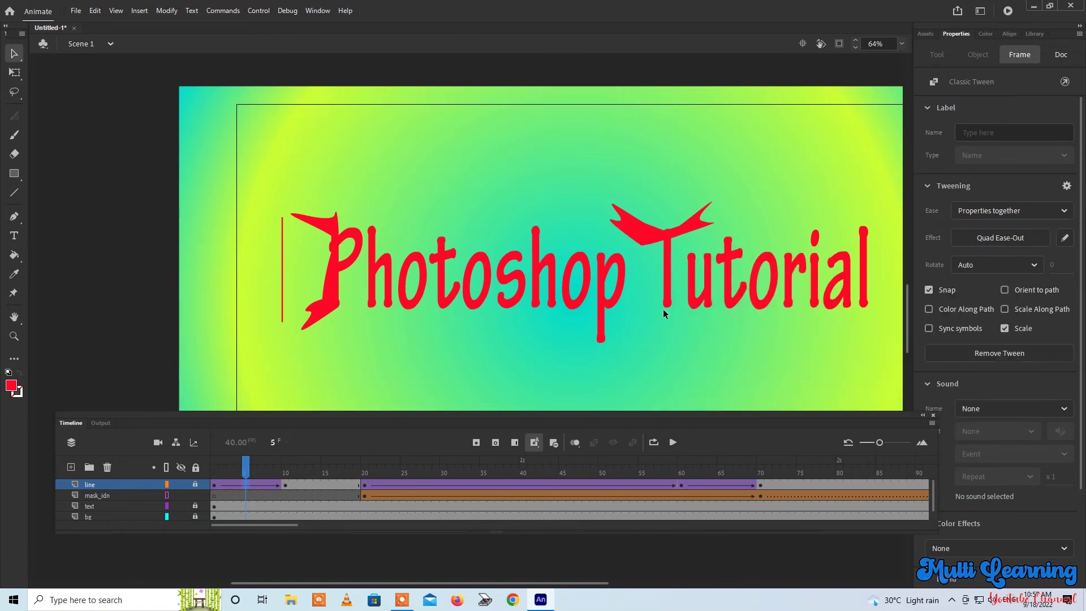
# Step: Apply the Quad Ease-Out effect to the line layer's sweeping tween between frames 20 and 60
pyautogui.click(326, 485)
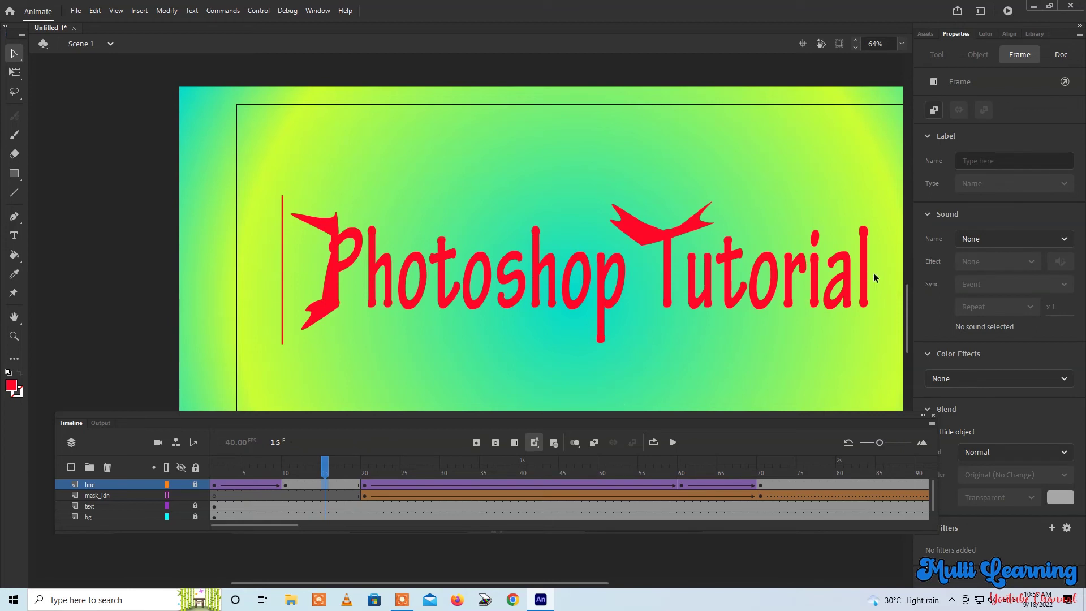
pyautogui.click(494, 481)
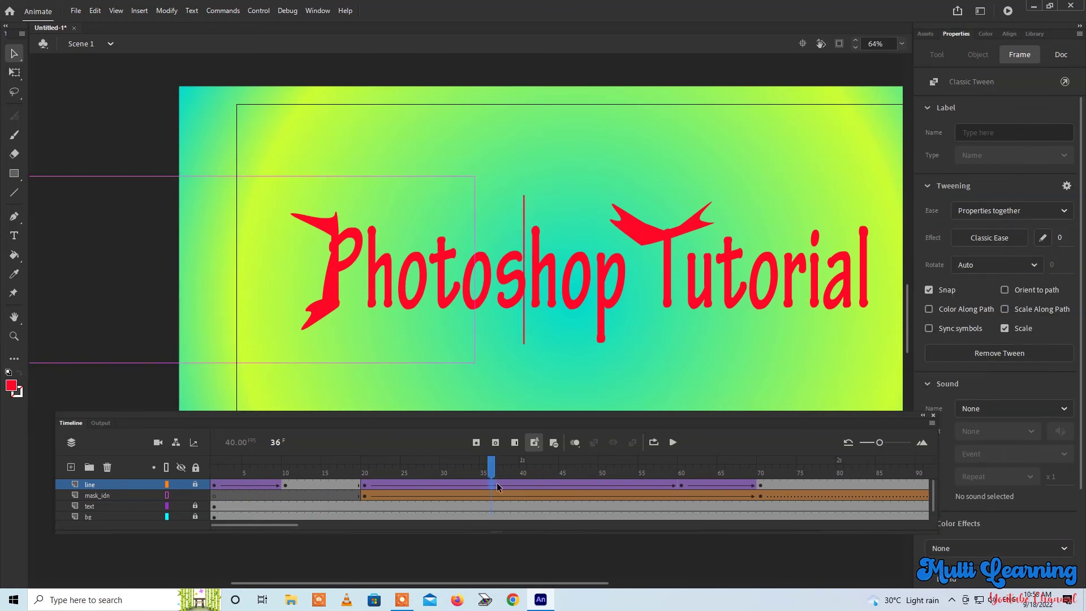
pyautogui.doubleClick(501, 483)
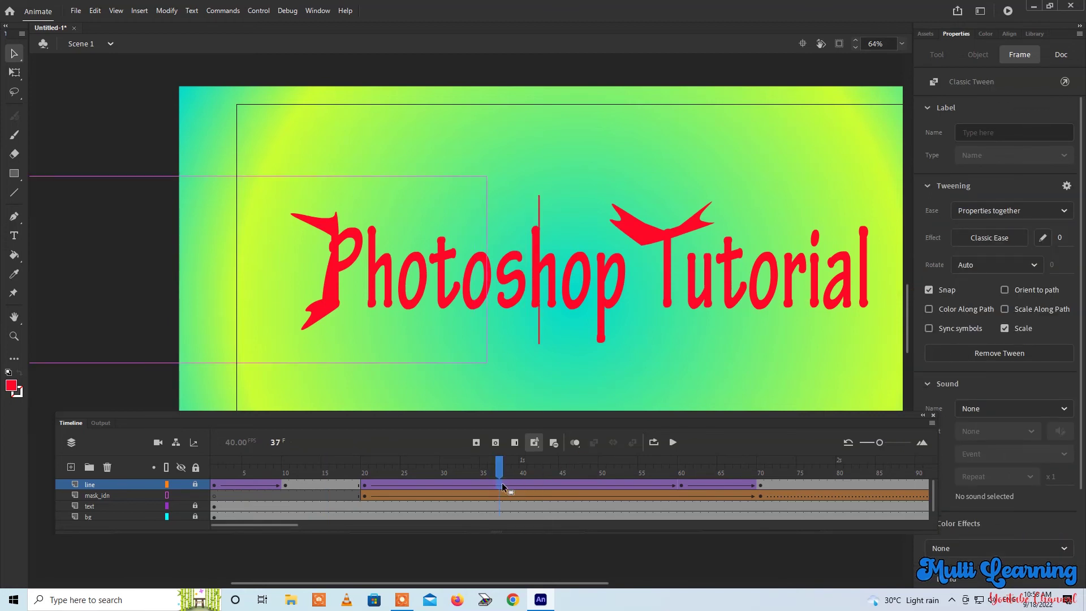
pyautogui.click(1007, 244)
pyautogui.click(748, 319)
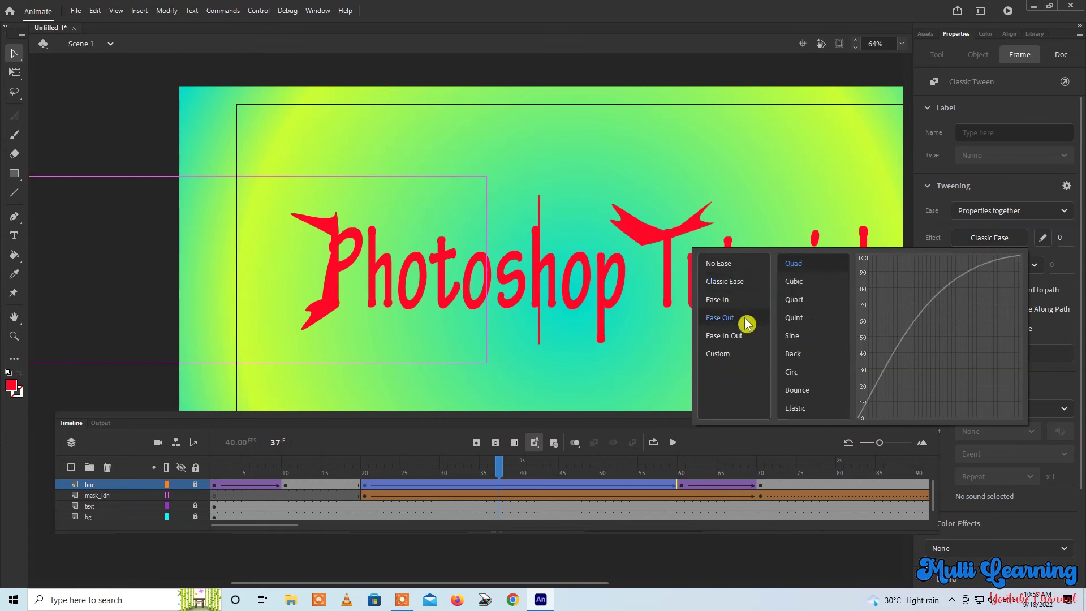
pyautogui.click(803, 264)
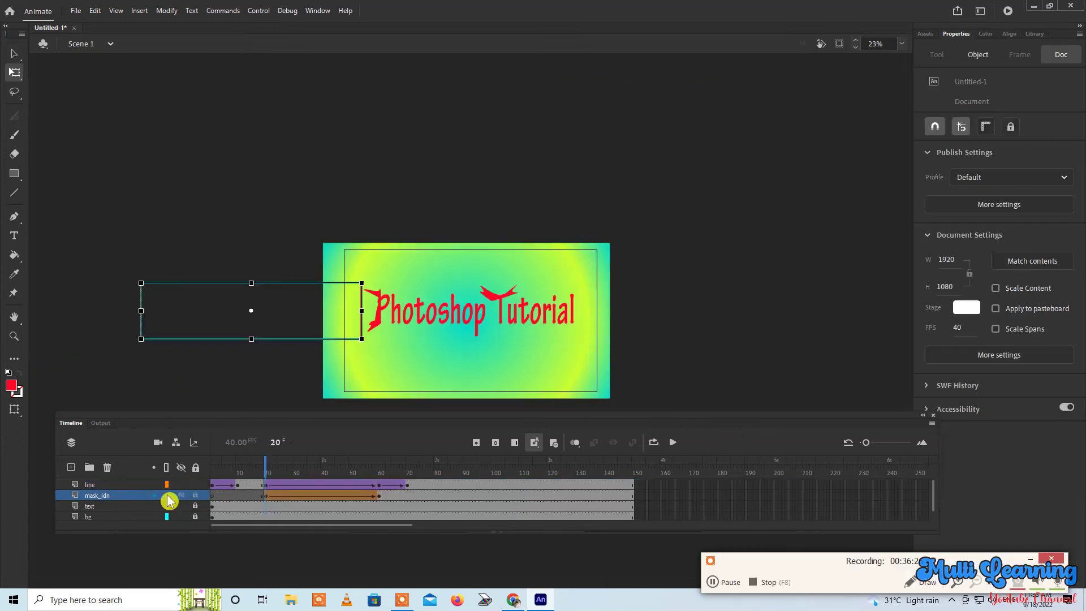
# Step: Turn the mask_idn layer into a mask for the text layer and scrub the timeline to check the title's reveal
pyautogui.rightClick(142, 495)
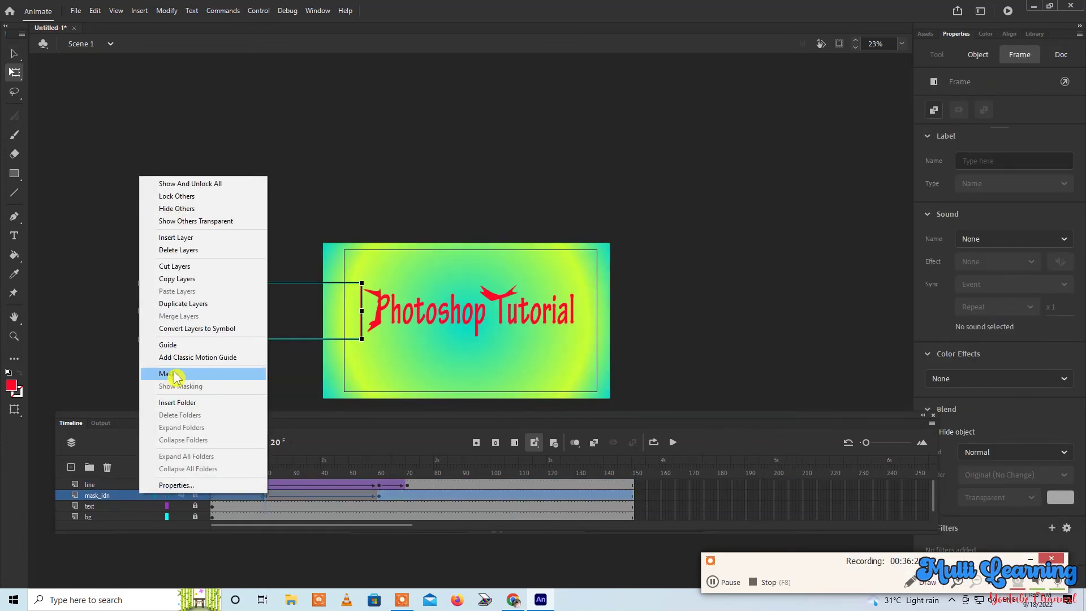
pyautogui.click(172, 374)
pyautogui.moveTo(269, 471); pyautogui.dragTo(367, 465)
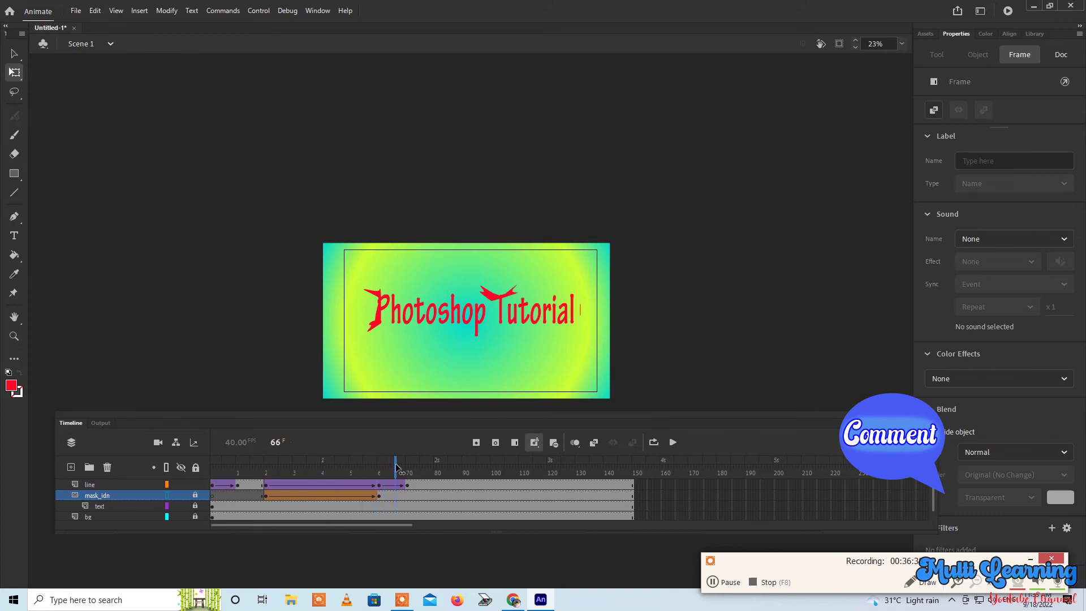
# Step: Add a keyframe at frame 70 of the text layer and fill the title with cyan
pyautogui.rightClick(407, 506)
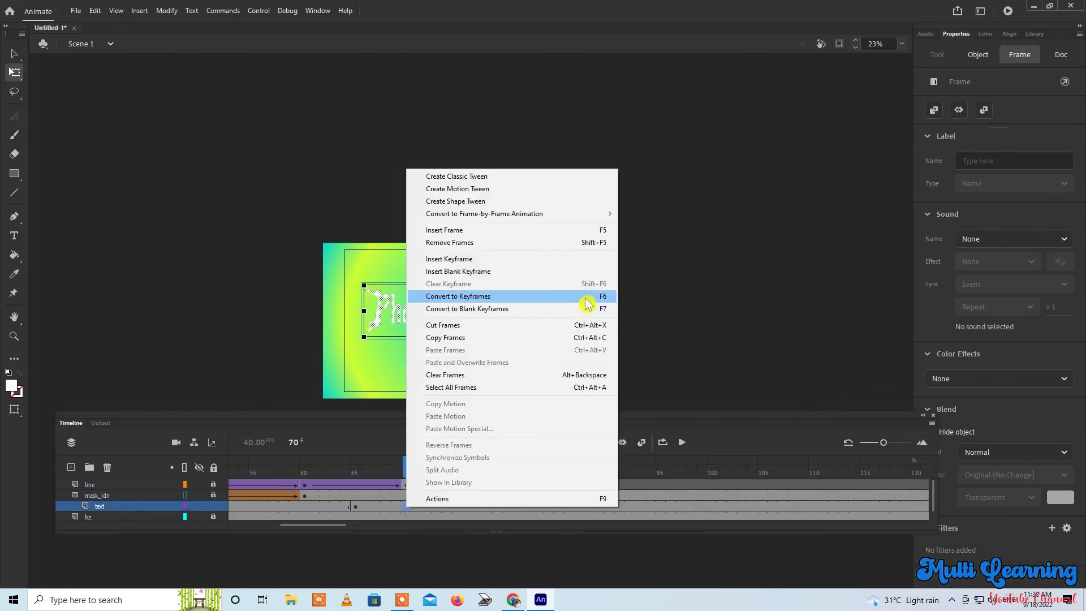
pyautogui.click(586, 298)
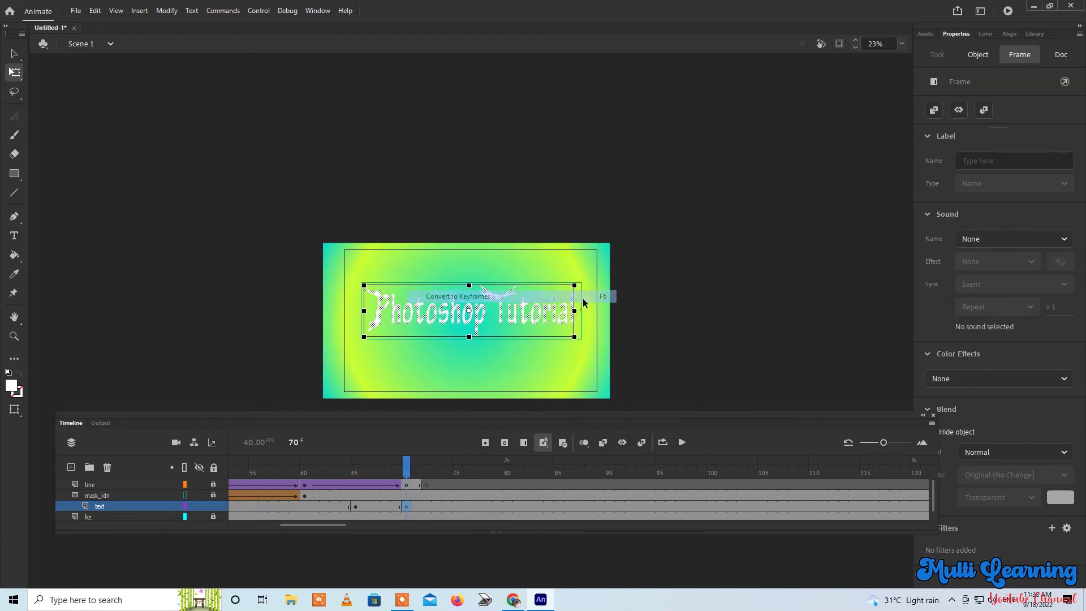
pyautogui.click(10, 392)
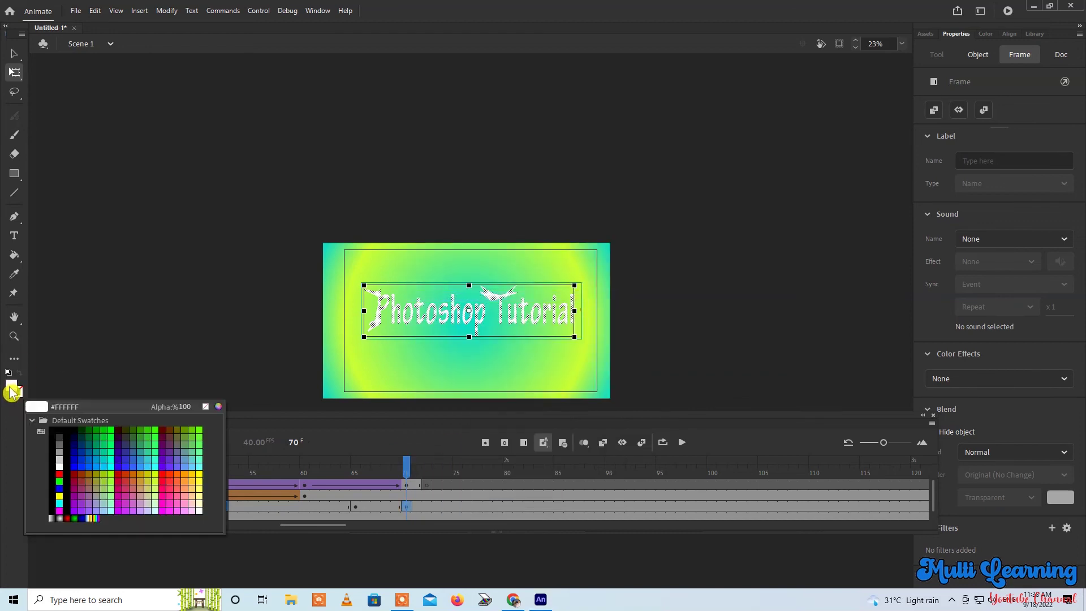
pyautogui.click(112, 462)
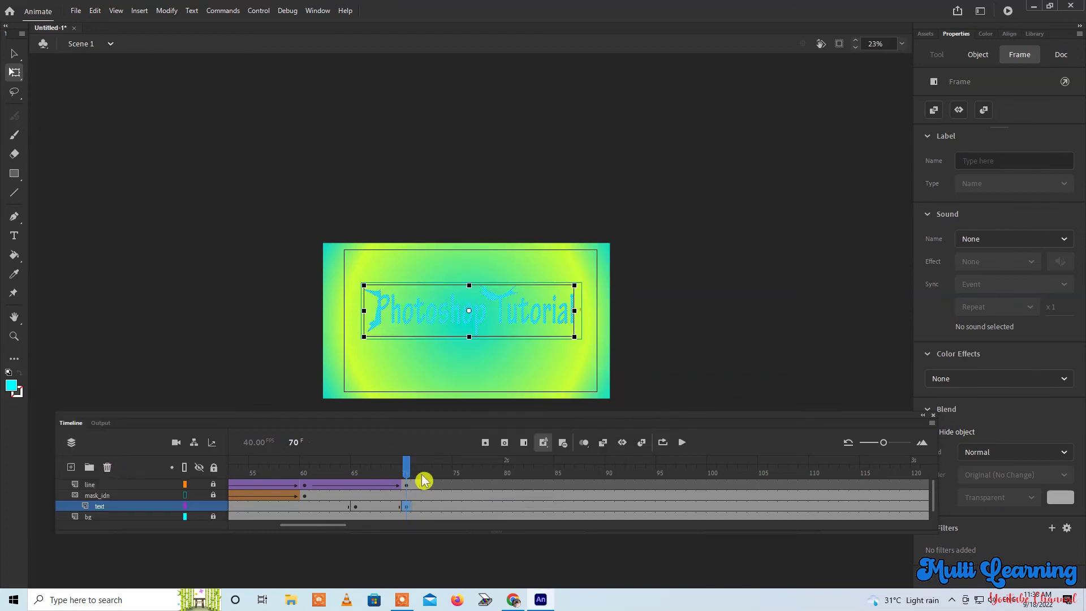
pyautogui.moveTo(412, 466)
pyautogui.mouseDown()
pyautogui.moveTo(389, 467)
pyautogui.moveTo(410, 470)
pyautogui.mouseUp()
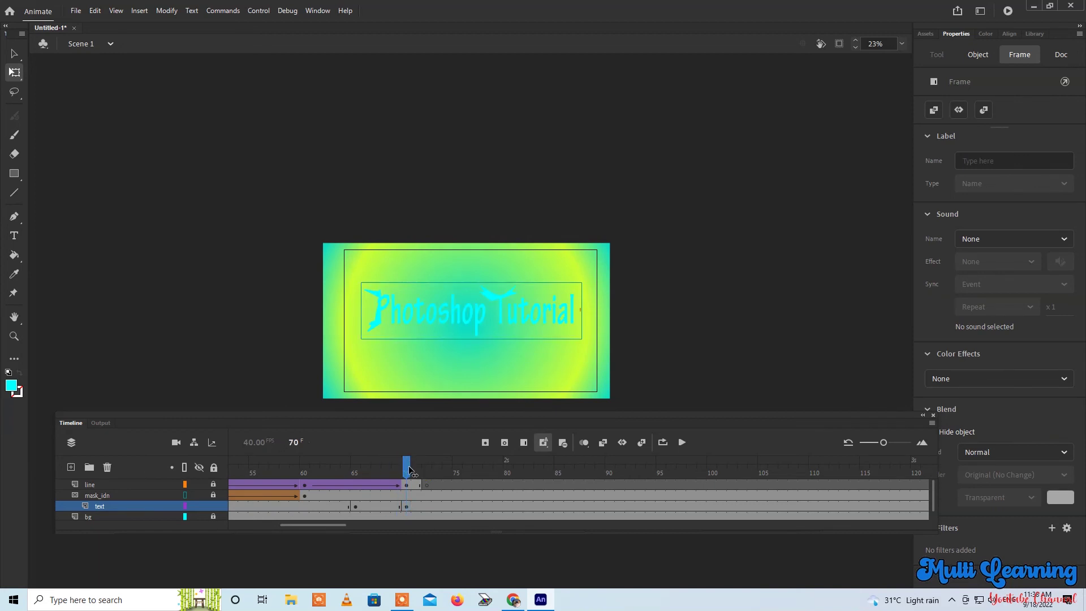
# Step: Add a keyframe at frame 75 of the text layer and fill the title with yellow-green #CCFF33
pyautogui.click(455, 506)
pyautogui.rightClick(456, 506)
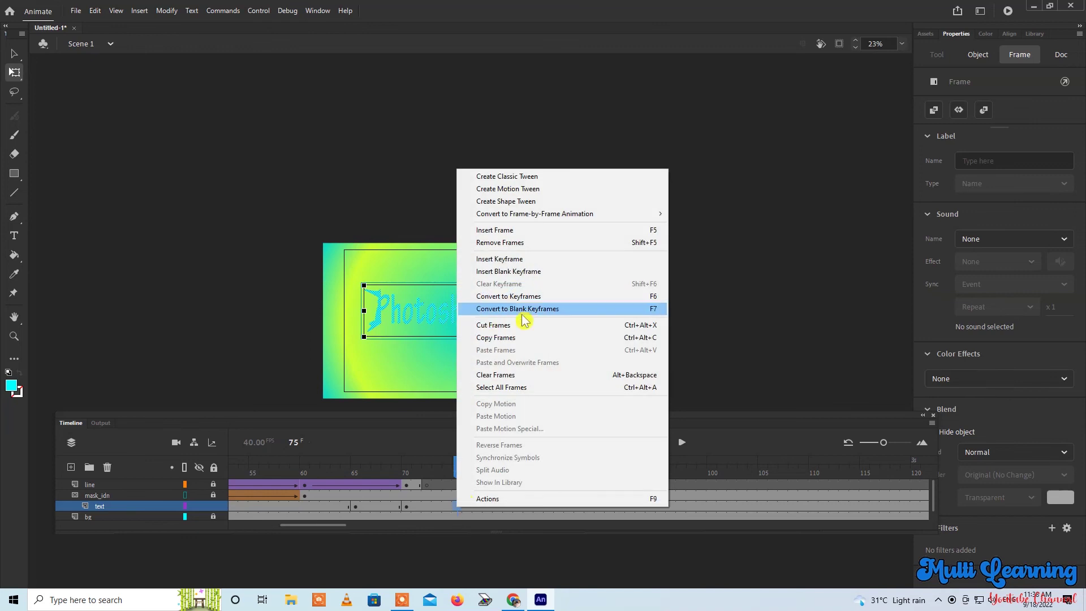
pyautogui.click(653, 299)
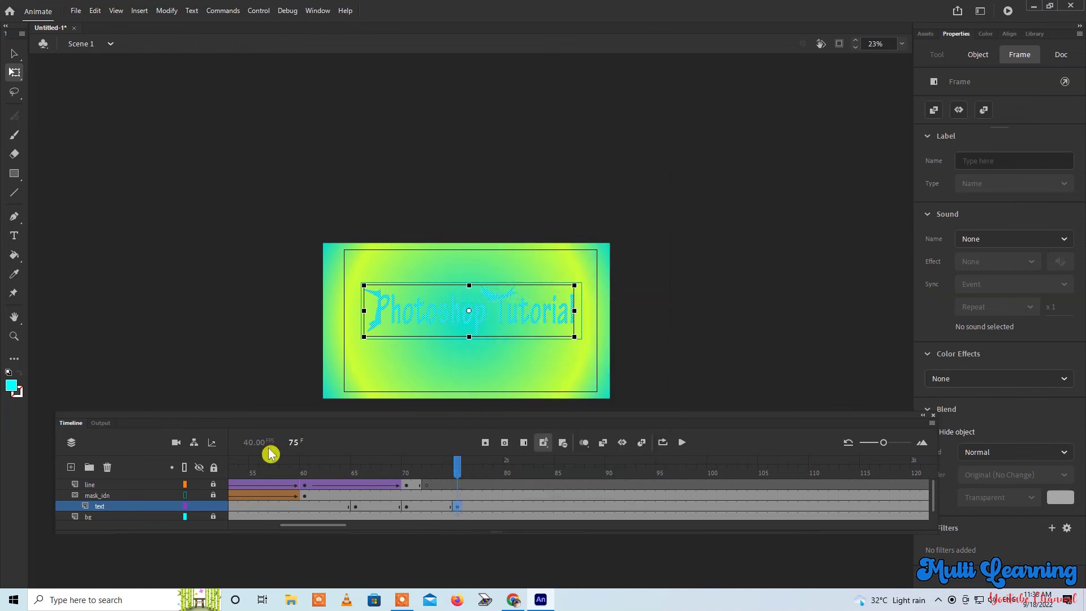
pyautogui.click(11, 386)
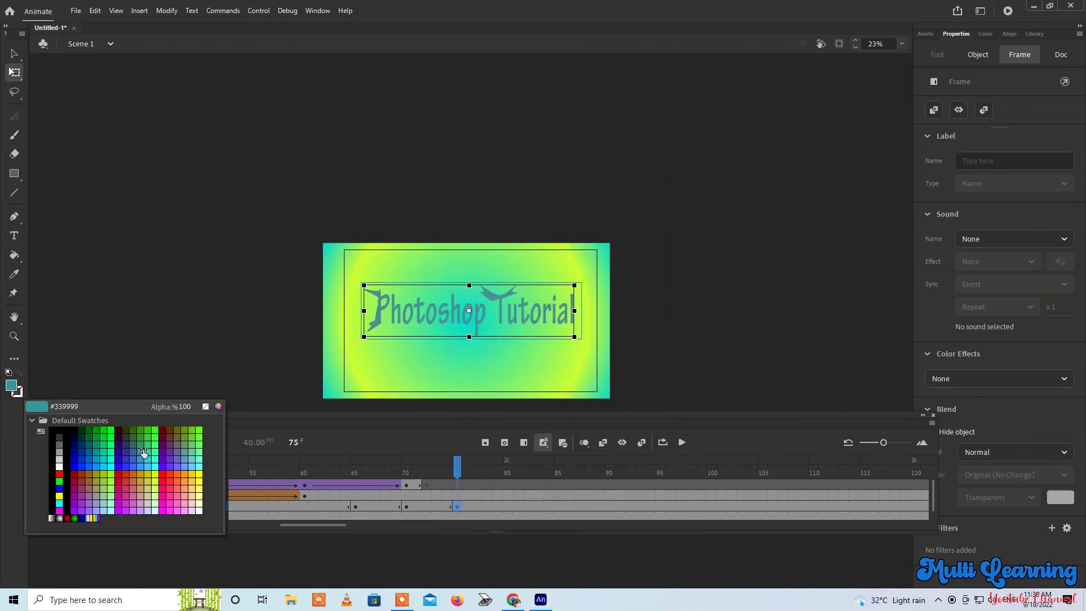
pyautogui.click(156, 485)
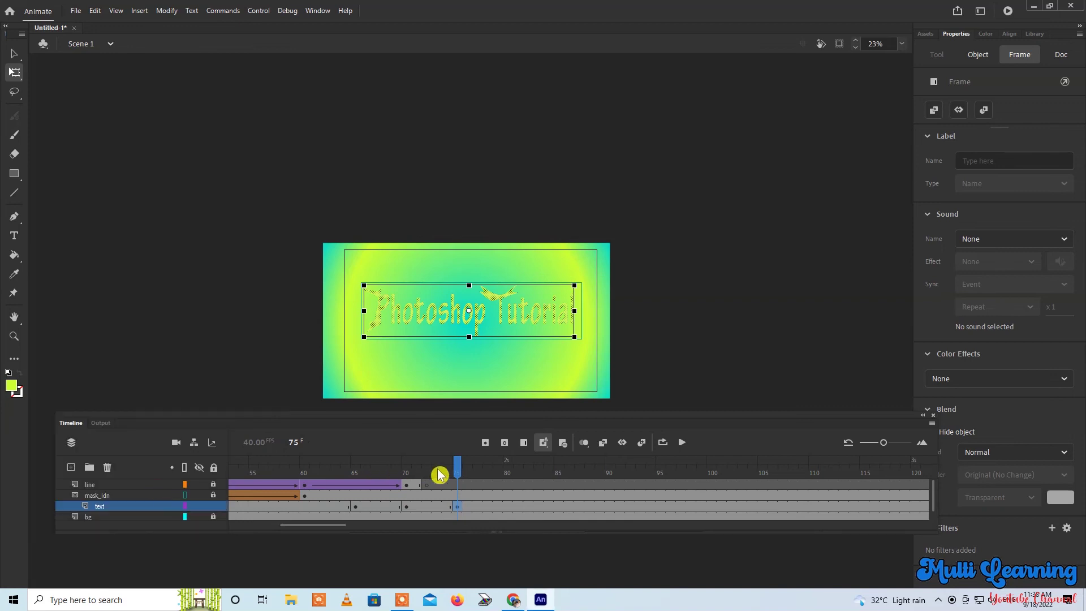
# Step: Add a keyframe at frame 80 of the text layer, fill the title with white, and move the playhead to frame 85
pyautogui.moveTo(458, 466); pyautogui.dragTo(495, 490)
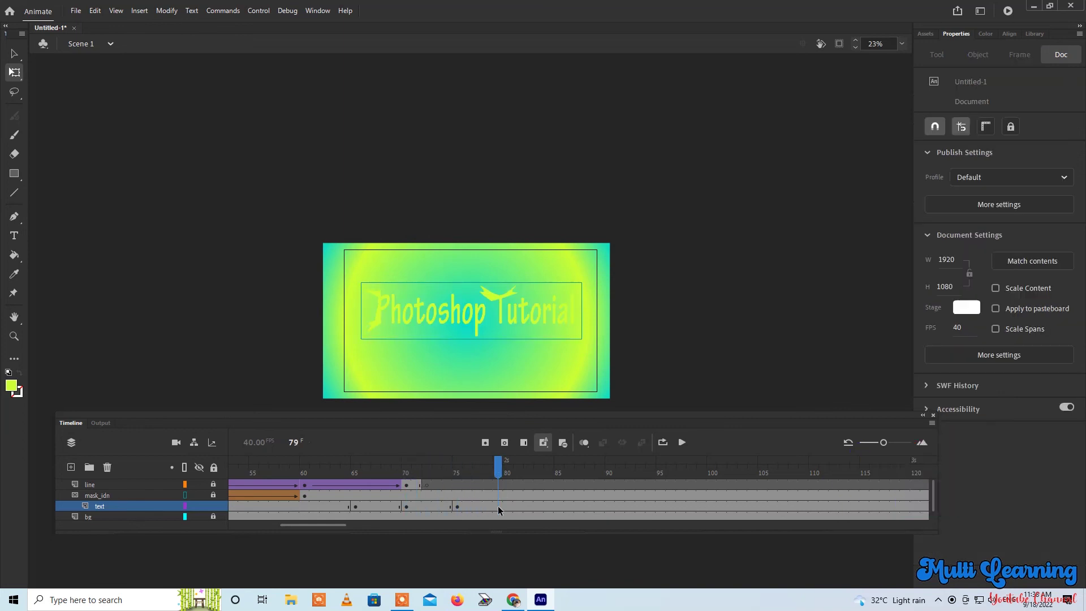
pyautogui.click(508, 472)
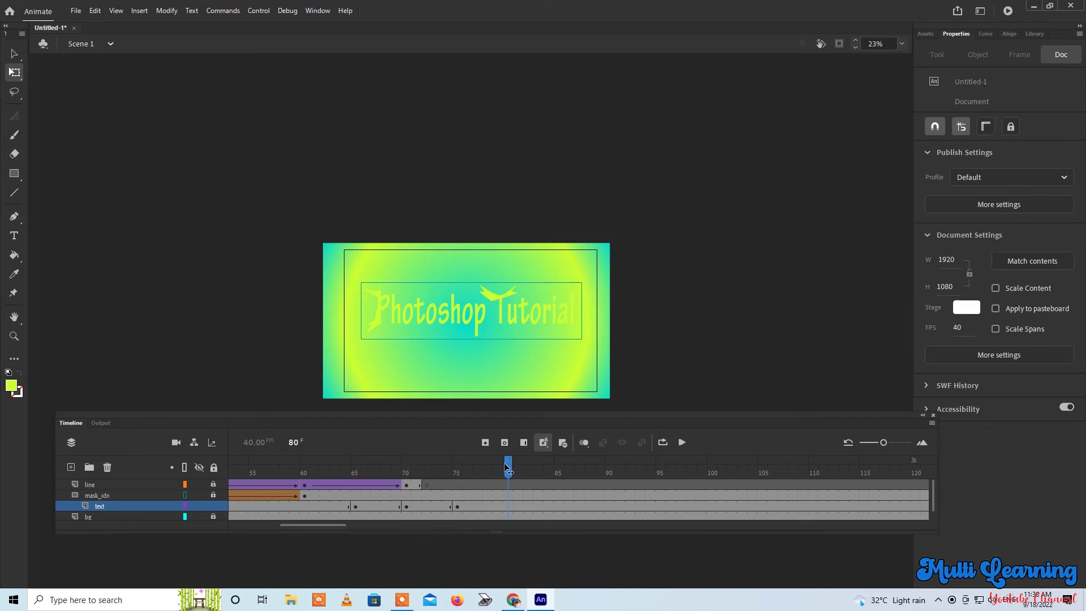
pyautogui.click(506, 507)
pyautogui.rightClick(506, 506)
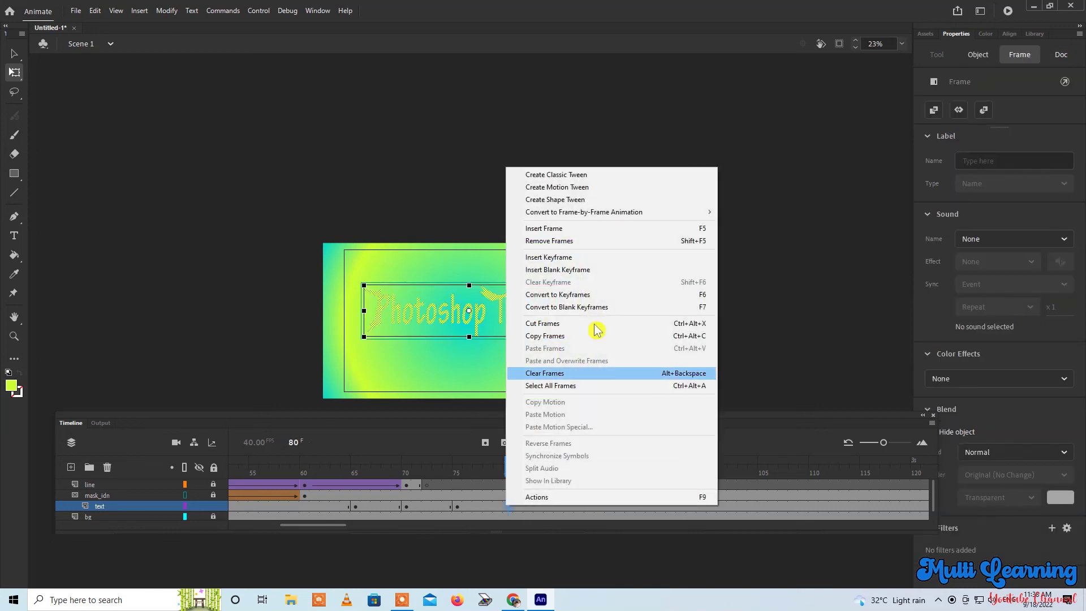
pyautogui.click(695, 303)
pyautogui.click(515, 468)
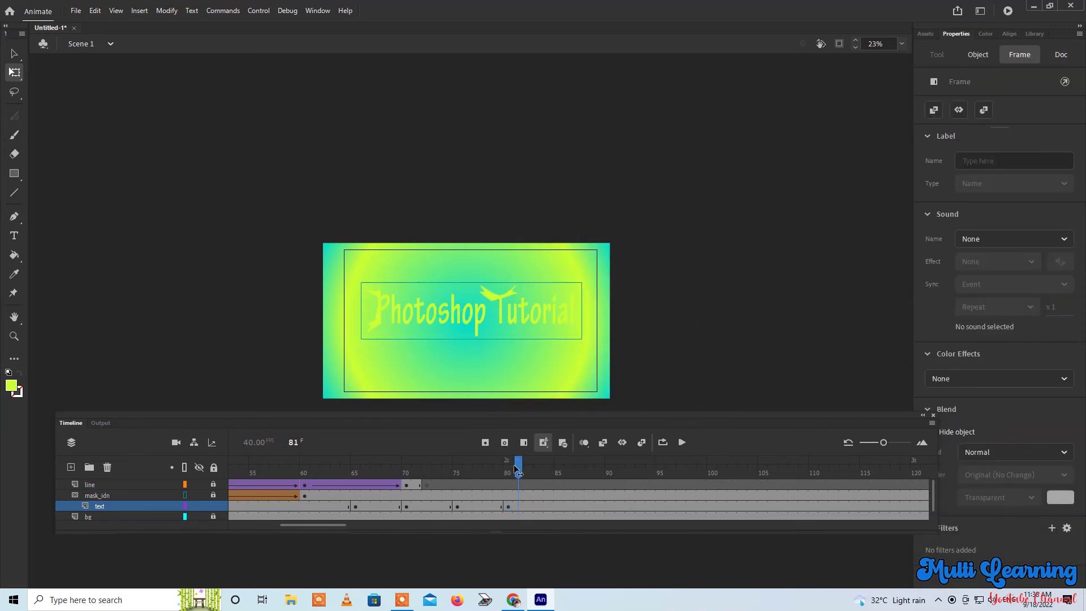
pyautogui.click(509, 474)
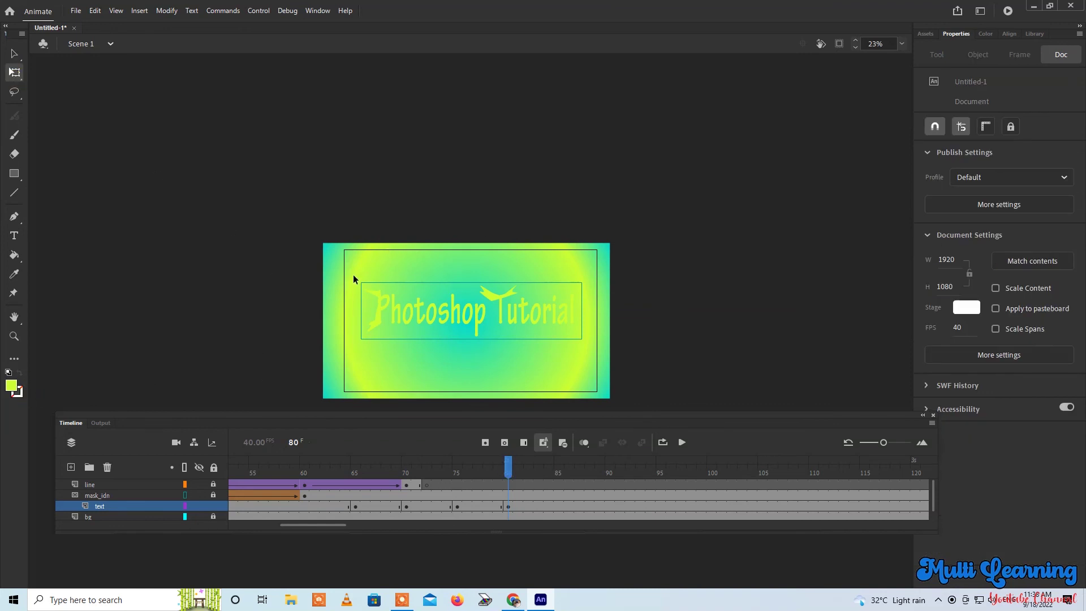
pyautogui.moveTo(353, 274); pyautogui.dragTo(638, 371)
pyautogui.click(13, 391)
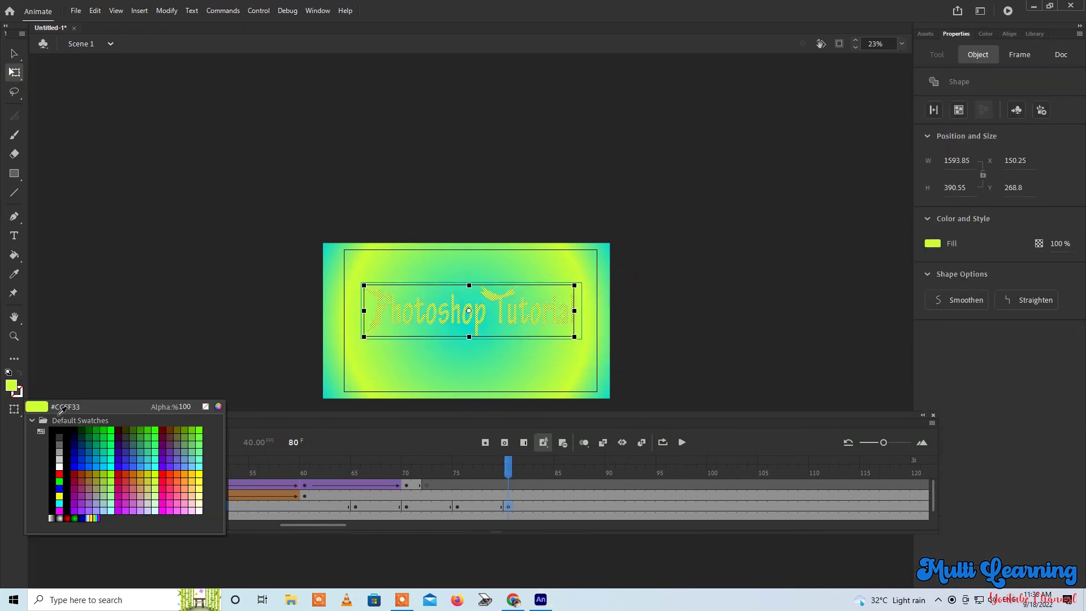
pyautogui.click(61, 465)
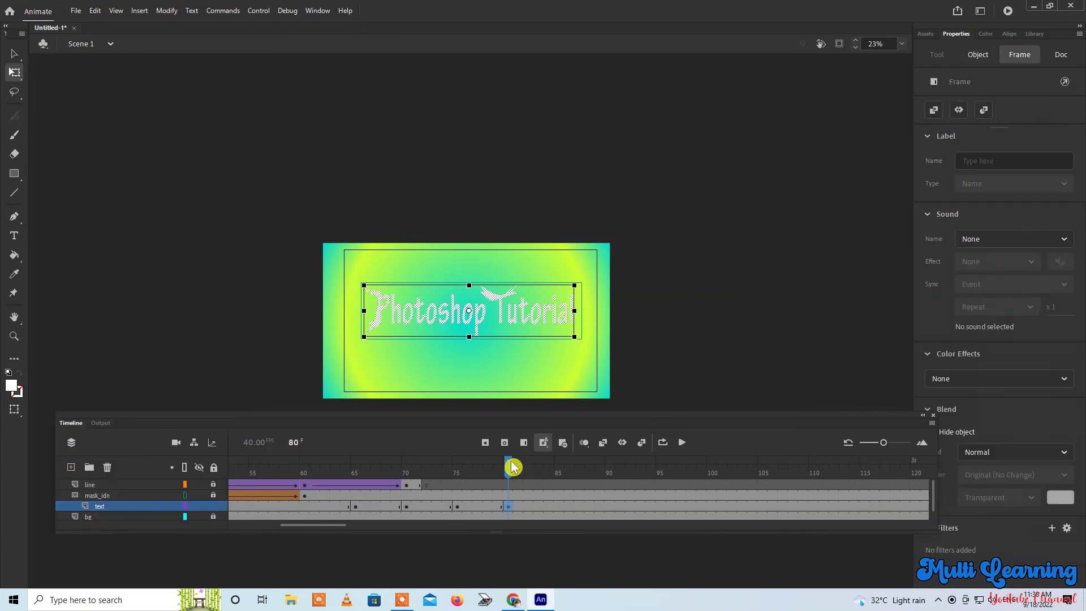
pyautogui.moveTo(508, 470); pyautogui.dragTo(559, 470)
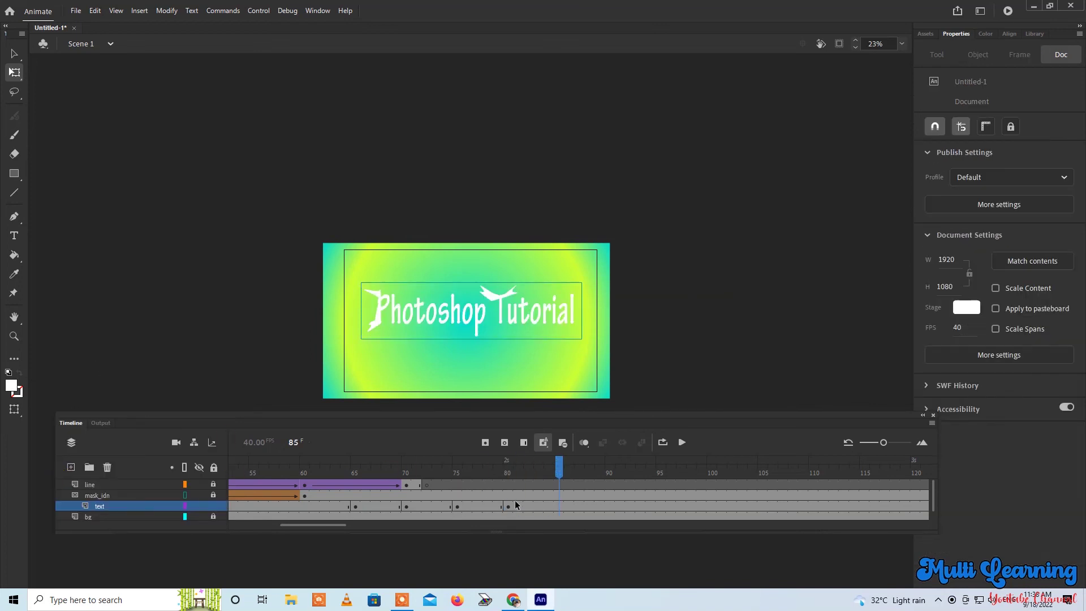
# Step: Add a keyframe at frame 85 of the text layer and fill the title with dark maroon red
pyautogui.rightClick(559, 506)
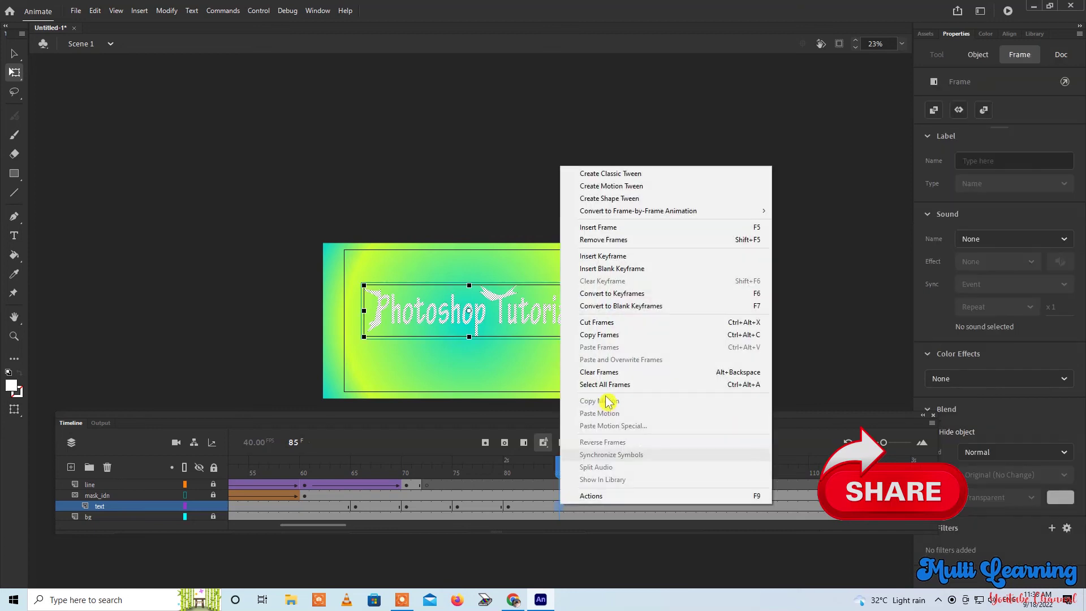
pyautogui.click(622, 294)
pyautogui.click(13, 389)
pyautogui.click(163, 434)
# Step: Add a keyframe at frame 90 of the text layer and fill the title with pale cyan
pyautogui.click(610, 469)
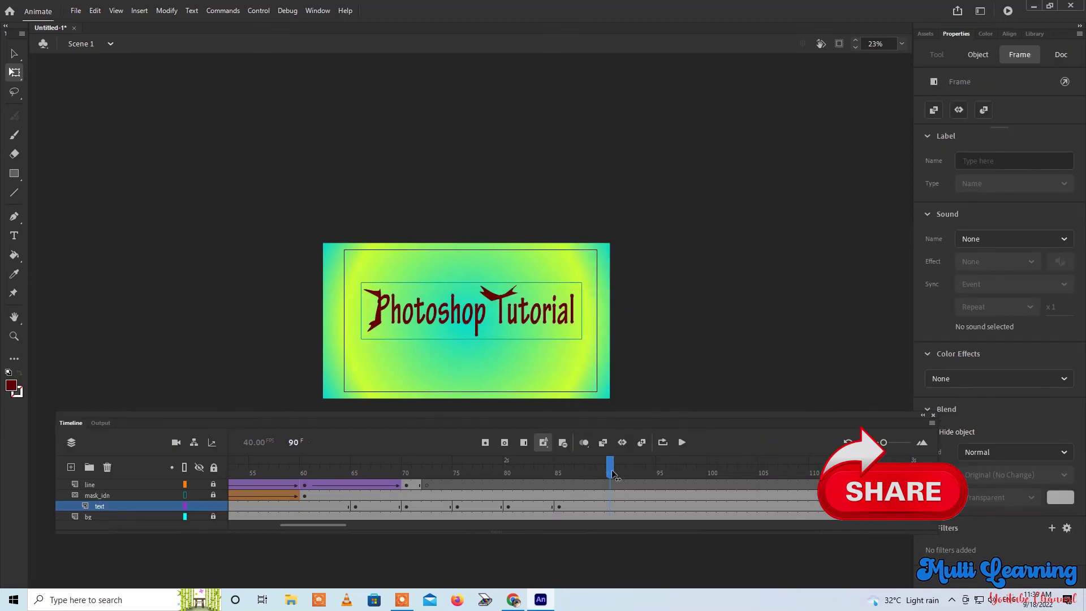
pyautogui.click(610, 505)
pyautogui.rightClick(610, 506)
pyautogui.click(673, 293)
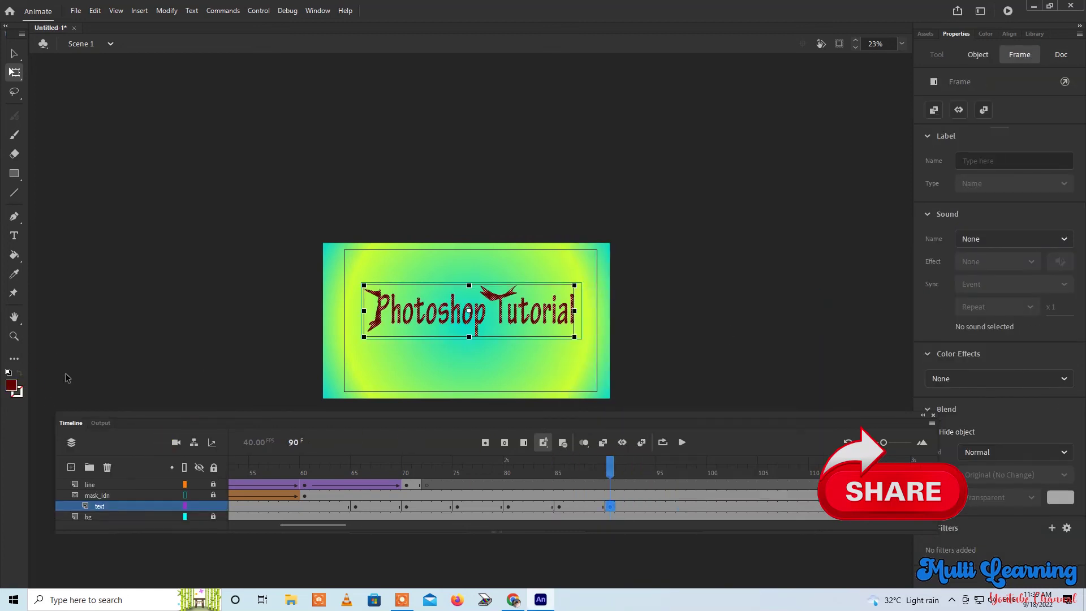
pyautogui.click(11, 388)
pyautogui.click(109, 512)
# Step: Add a keyframe at frame 95 of the text layer and fill the title with blue #0000FF
pyautogui.click(660, 469)
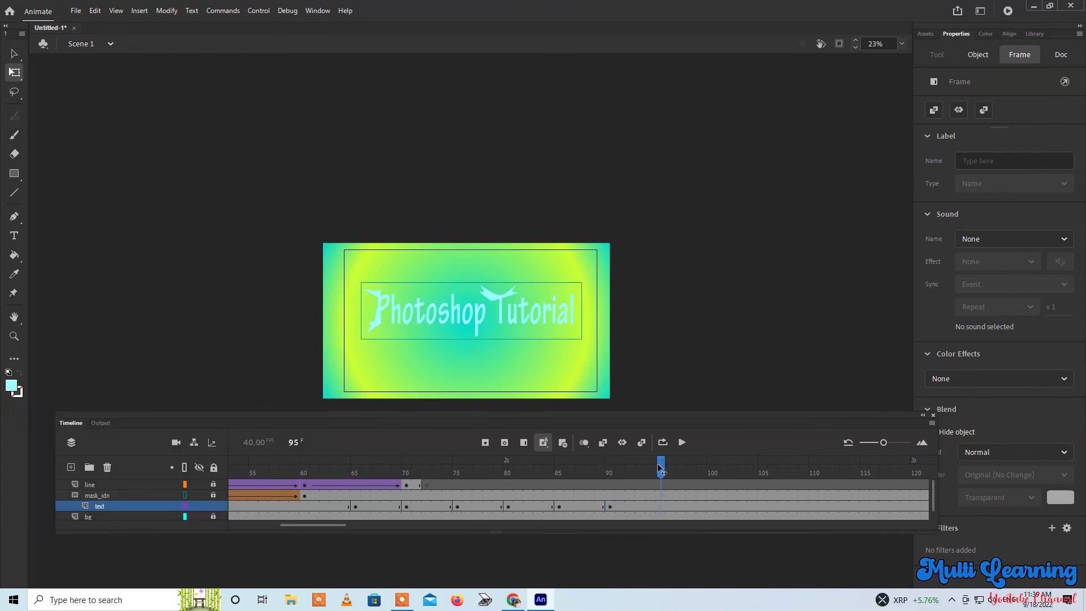
pyautogui.click(661, 505)
pyautogui.rightClick(661, 512)
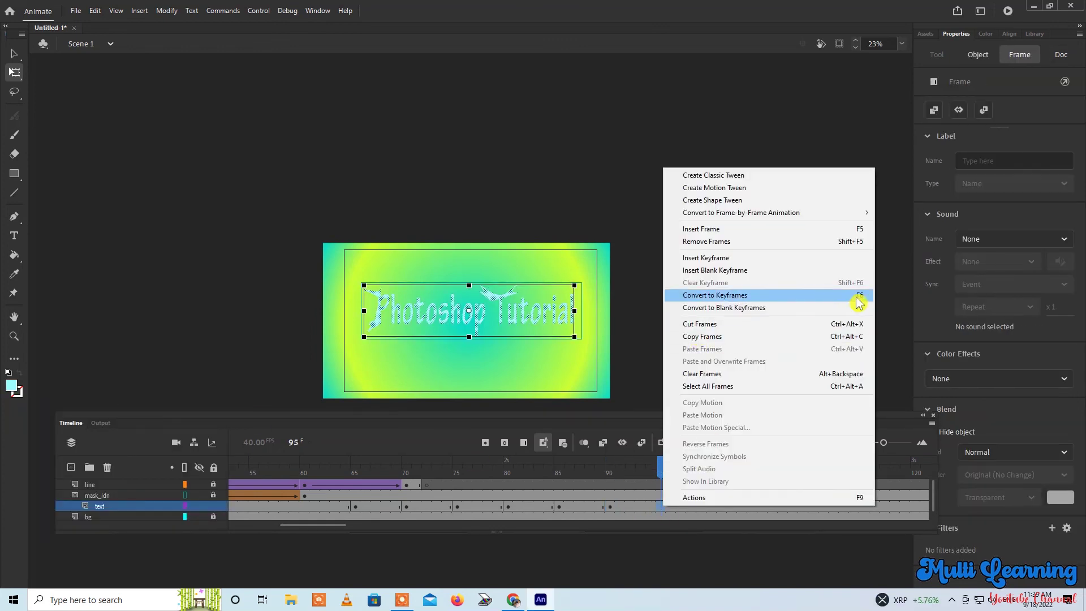
pyautogui.click(820, 292)
pyautogui.click(11, 388)
pyautogui.click(75, 464)
# Step: Add a keyframe at frame 100 of the text layer and fill the title with white
pyautogui.click(712, 469)
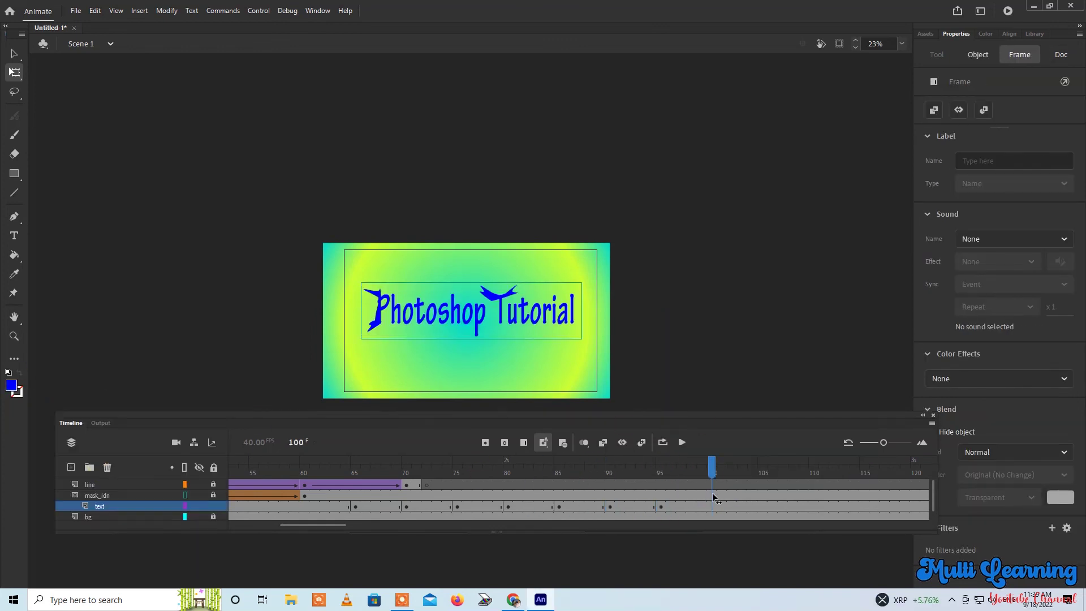
pyautogui.rightClick(714, 506)
pyautogui.click(758, 294)
pyautogui.click(11, 386)
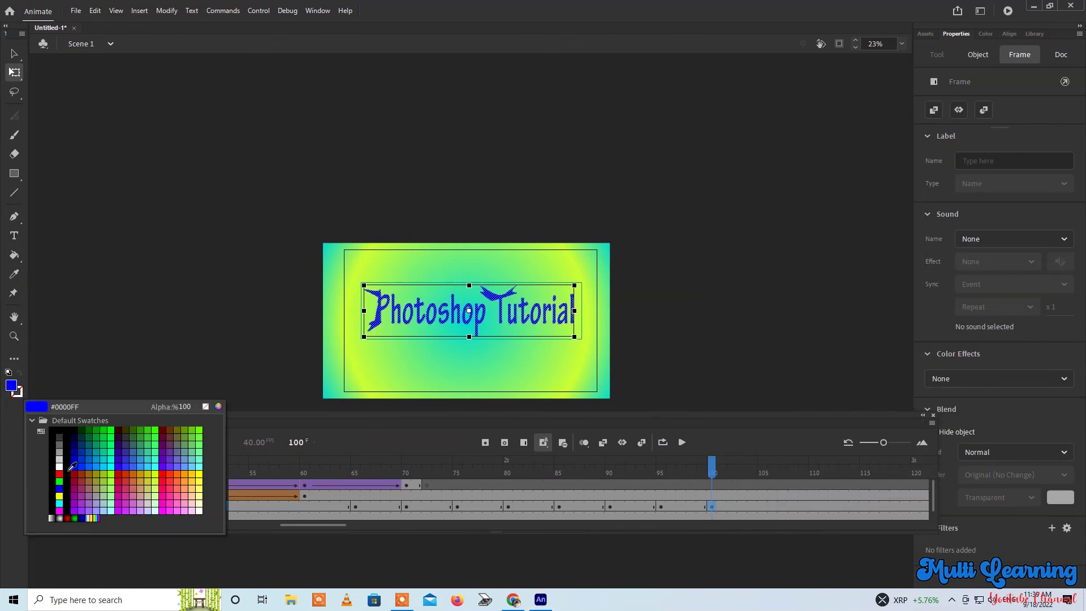
pyautogui.click(32, 448)
# Step: Add a keyframe at frame 105 of the text layer and fill the title with magenta
pyautogui.click(763, 470)
pyautogui.rightClick(768, 505)
pyautogui.click(956, 290)
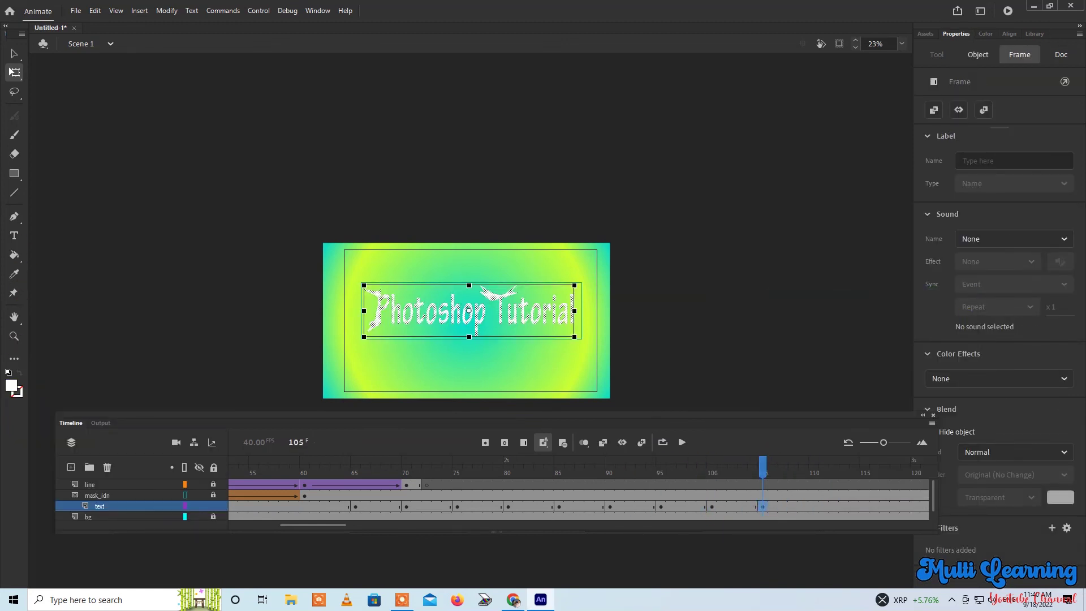
pyautogui.click(11, 387)
pyautogui.click(33, 523)
# Step: Add a keyframe at frame 110 of the text layer and fill the title with green
pyautogui.click(814, 470)
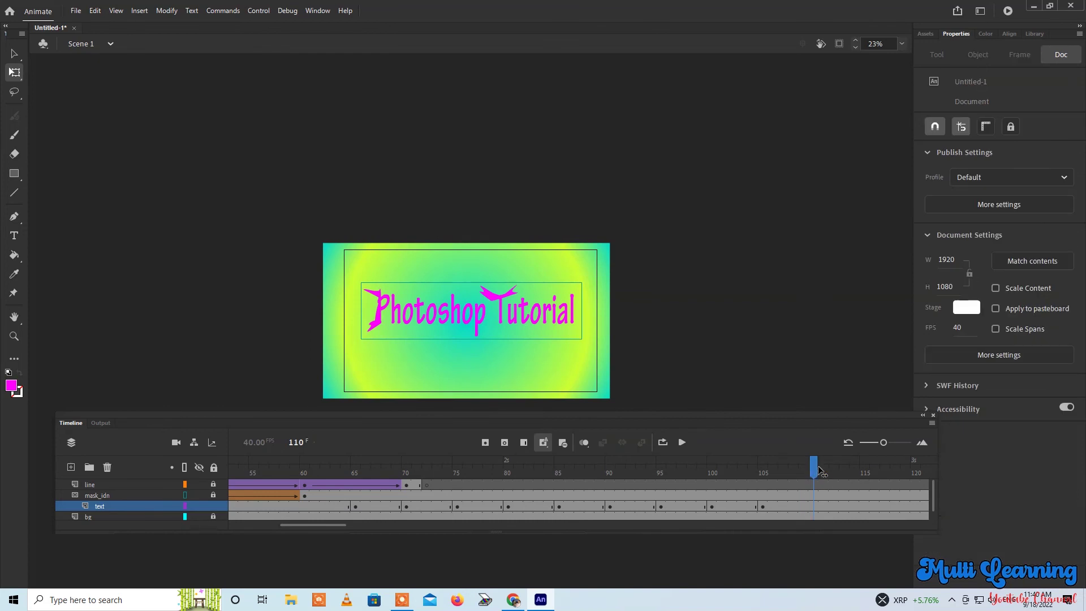
pyautogui.rightClick(813, 505)
pyautogui.click(948, 296)
pyautogui.click(11, 387)
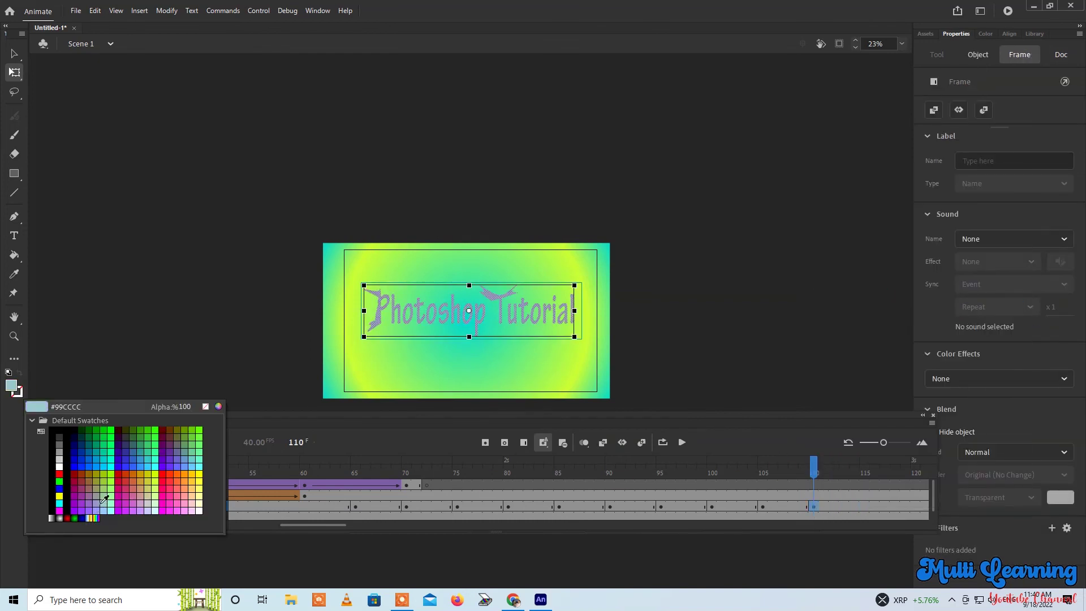
pyautogui.click(104, 428)
# Step: Add a keyframe at frame 115 of the text layer and fill the title with dark orange-red
pyautogui.click(865, 469)
pyautogui.click(864, 506)
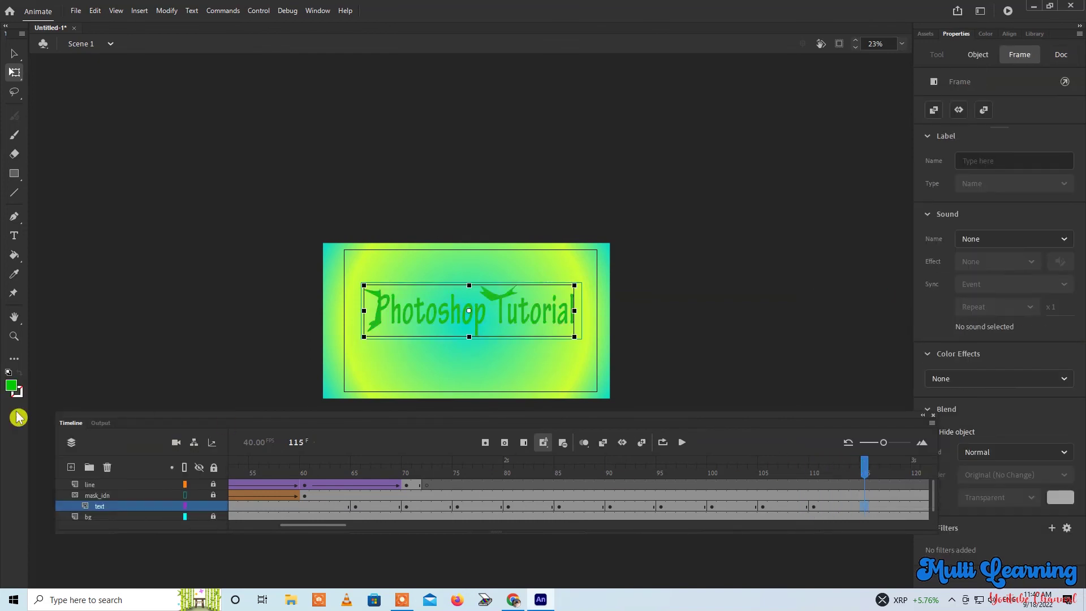
pyautogui.rightClick(864, 505)
pyautogui.click(916, 296)
pyautogui.click(12, 387)
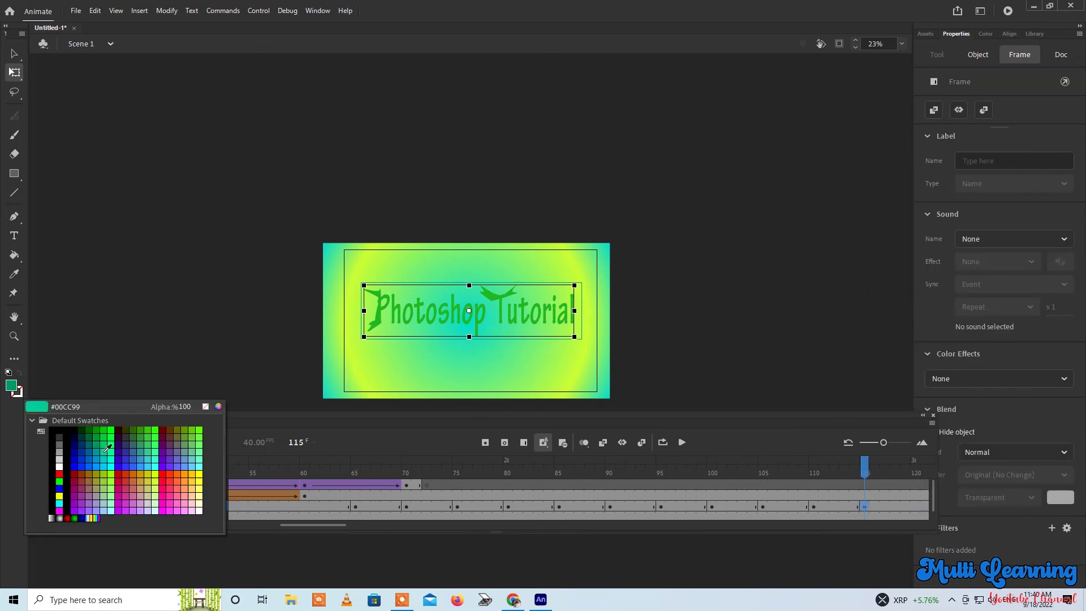
pyautogui.click(170, 454)
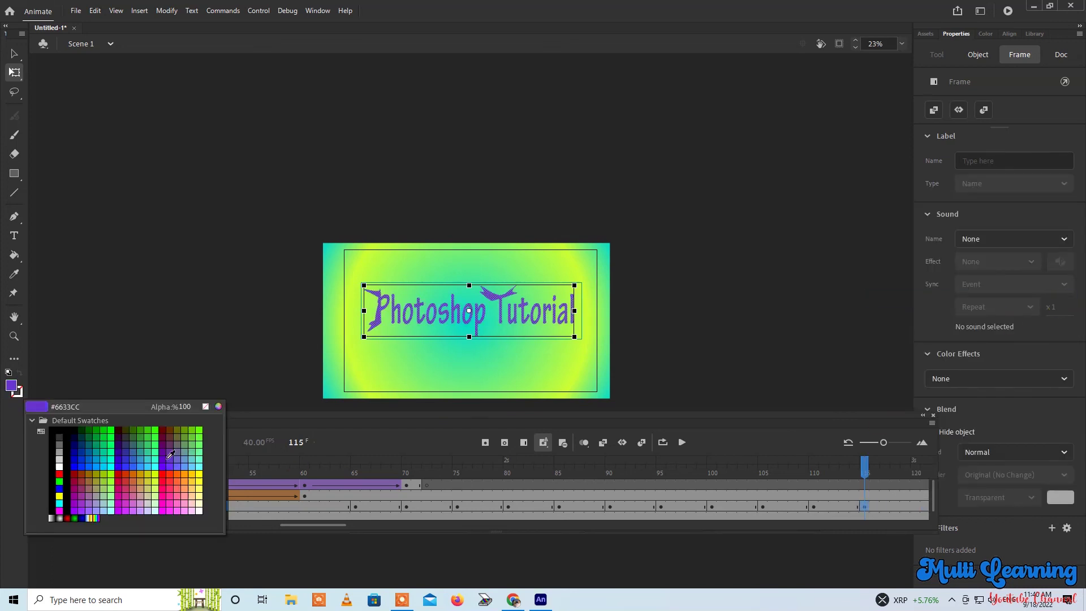
pyautogui.click(126, 473)
# Step: Add a keyframe at frame 120 of the text layer and fill the title with light yellow
pyautogui.moveTo(312, 525); pyautogui.dragTo(366, 524)
pyautogui.rightClick(367, 507)
pyautogui.click(419, 296)
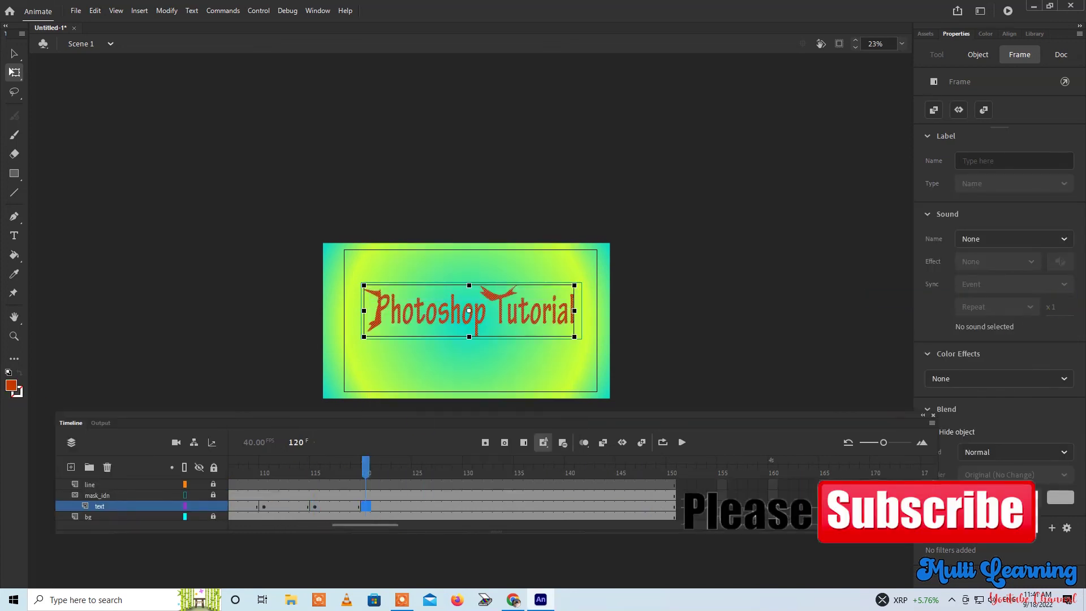
pyautogui.click(11, 387)
pyautogui.click(199, 481)
pyautogui.click(355, 506)
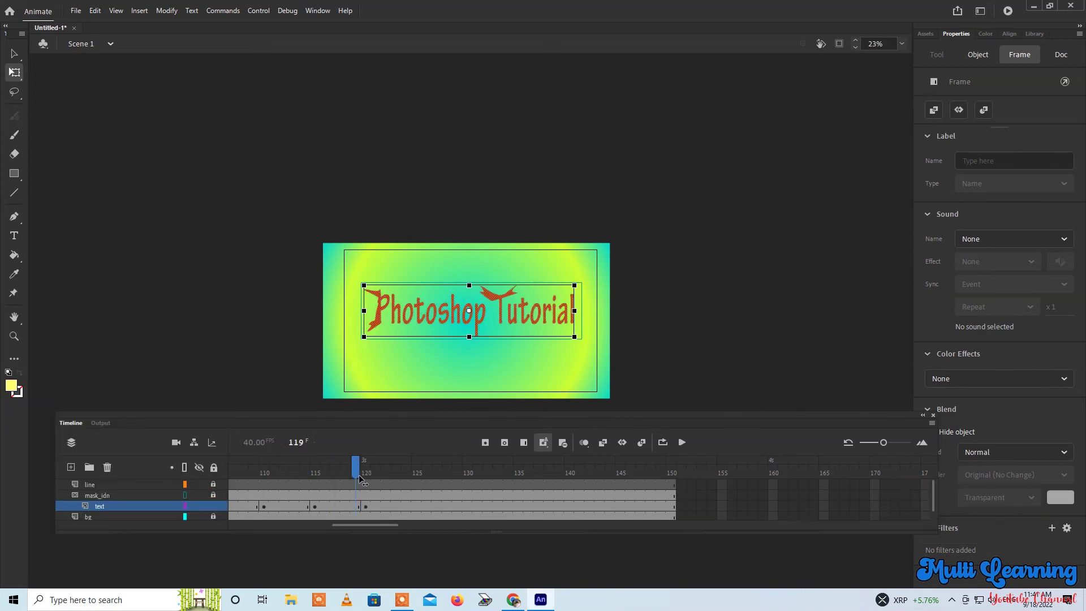
pyautogui.click(365, 509)
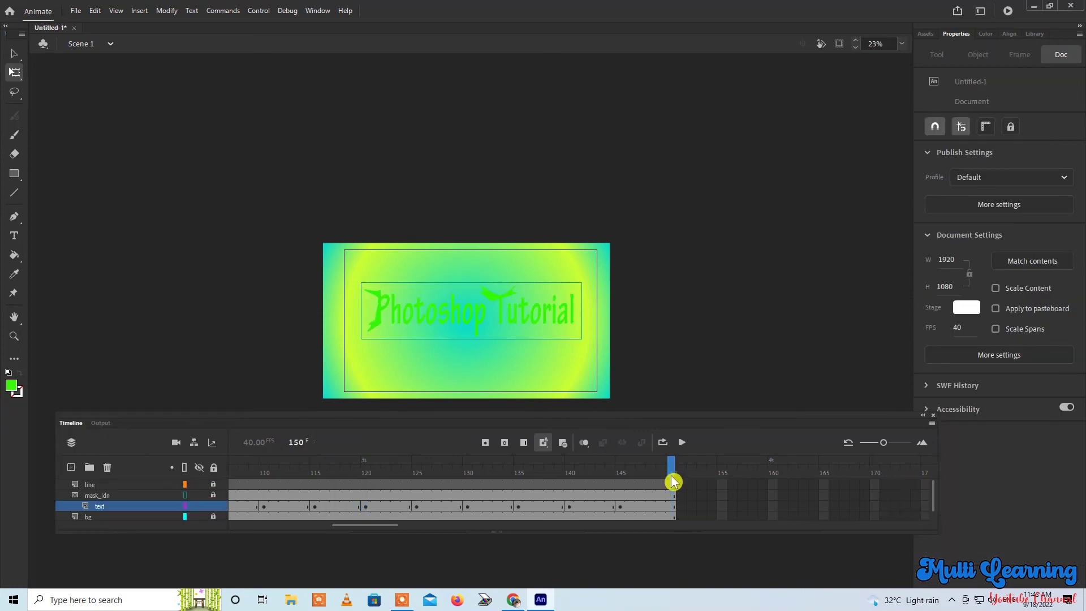
# Step: Add a keyframe at frame 148 of the text layer and fill the title with red
pyautogui.moveTo(674, 469); pyautogui.dragTo(650, 469)
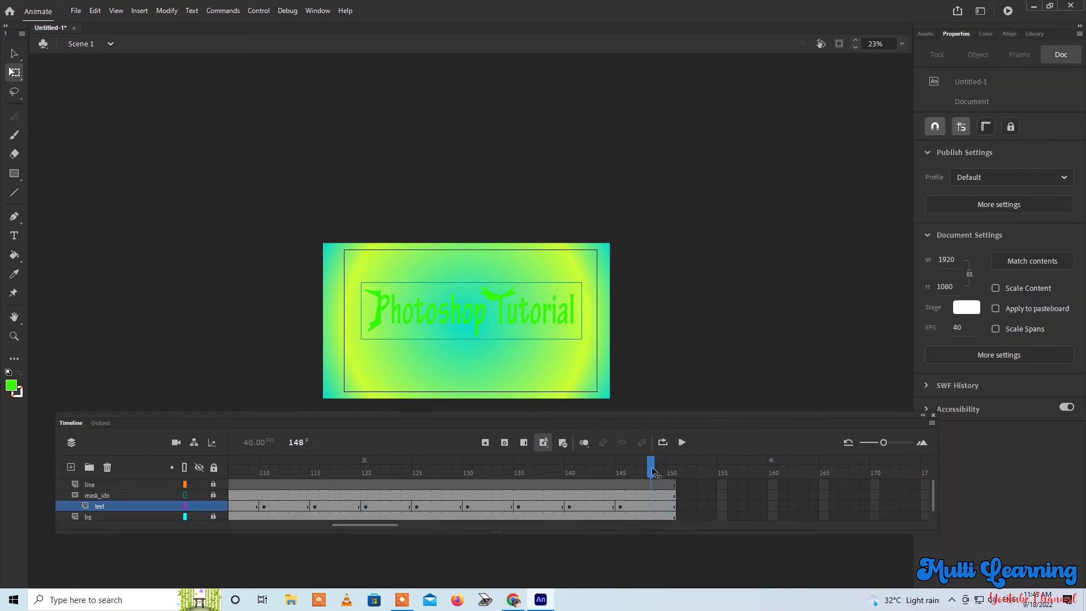
pyautogui.click(649, 505)
pyautogui.rightClick(649, 505)
pyautogui.click(14, 390)
pyautogui.click(63, 483)
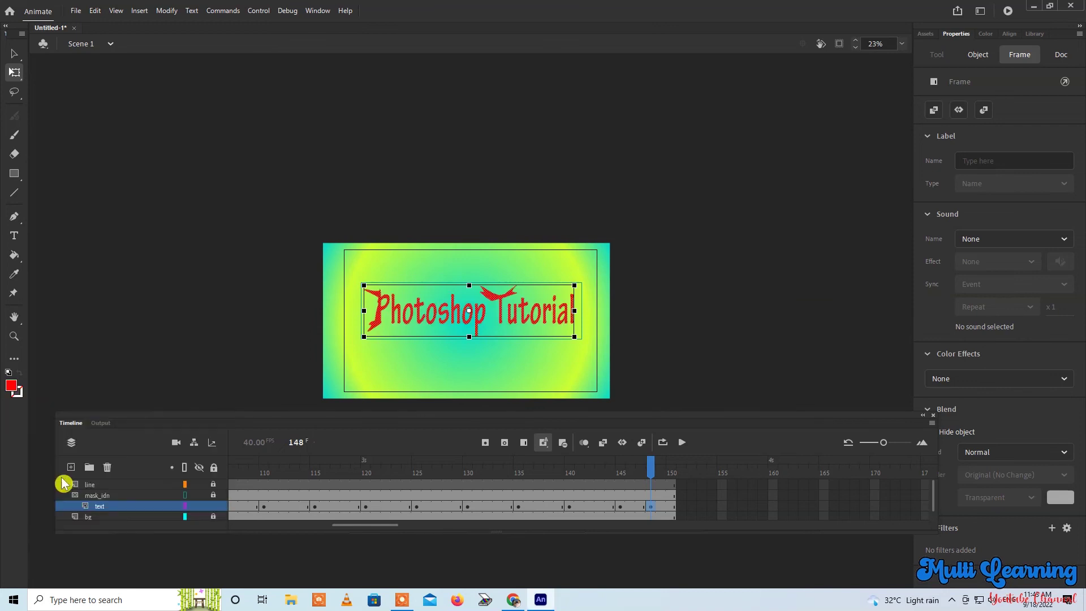
# Step: Play the color-changing animation in the timeline, then return the playhead to frame 1
pyautogui.click(682, 441)
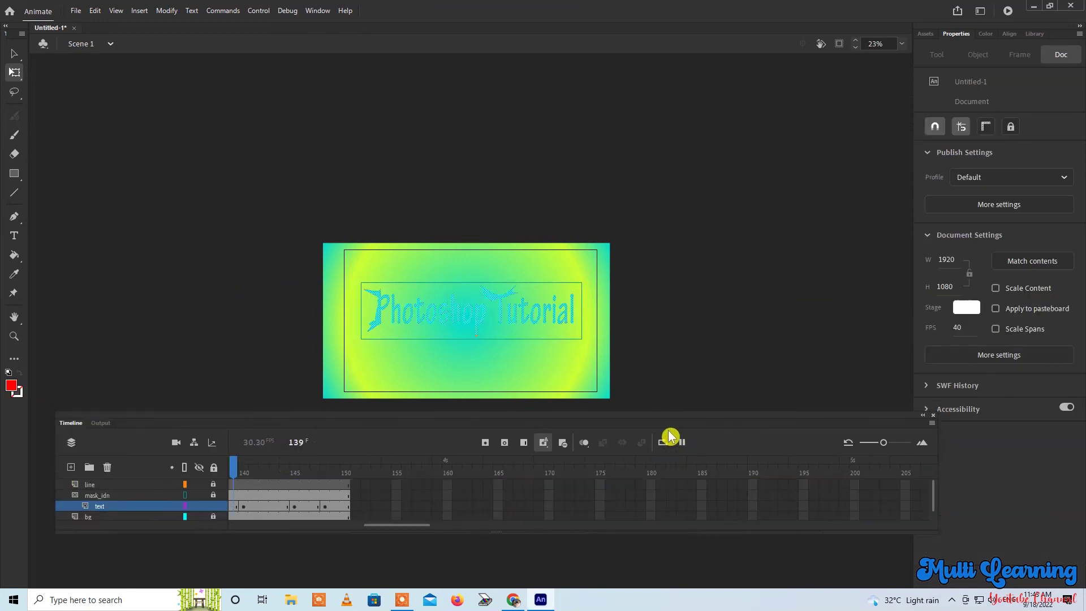
pyautogui.moveTo(883, 442); pyautogui.dragTo(869, 442)
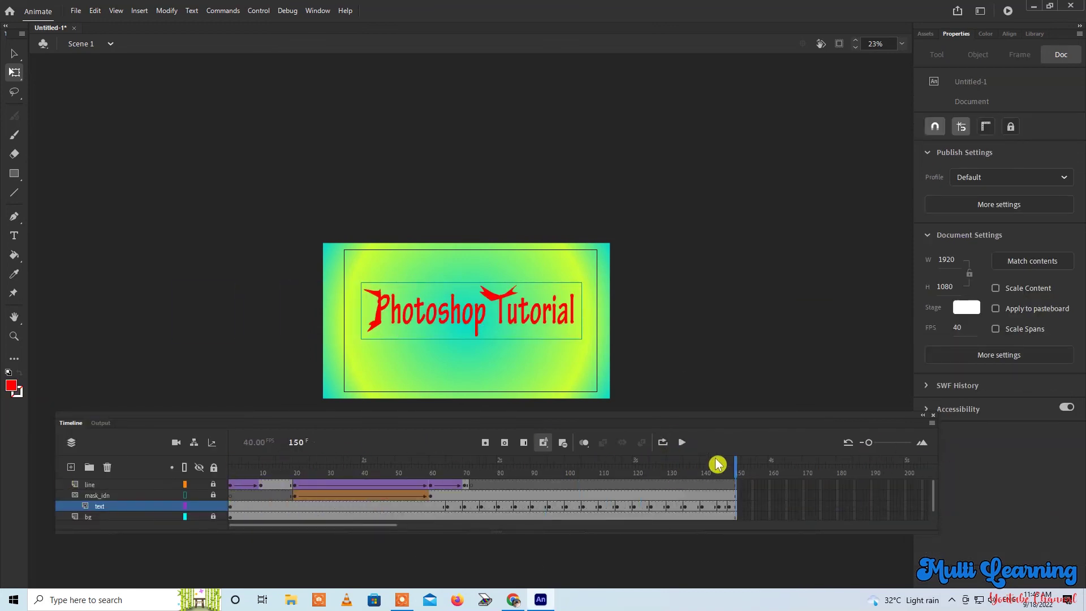
pyautogui.moveTo(737, 461); pyautogui.dragTo(228, 485)
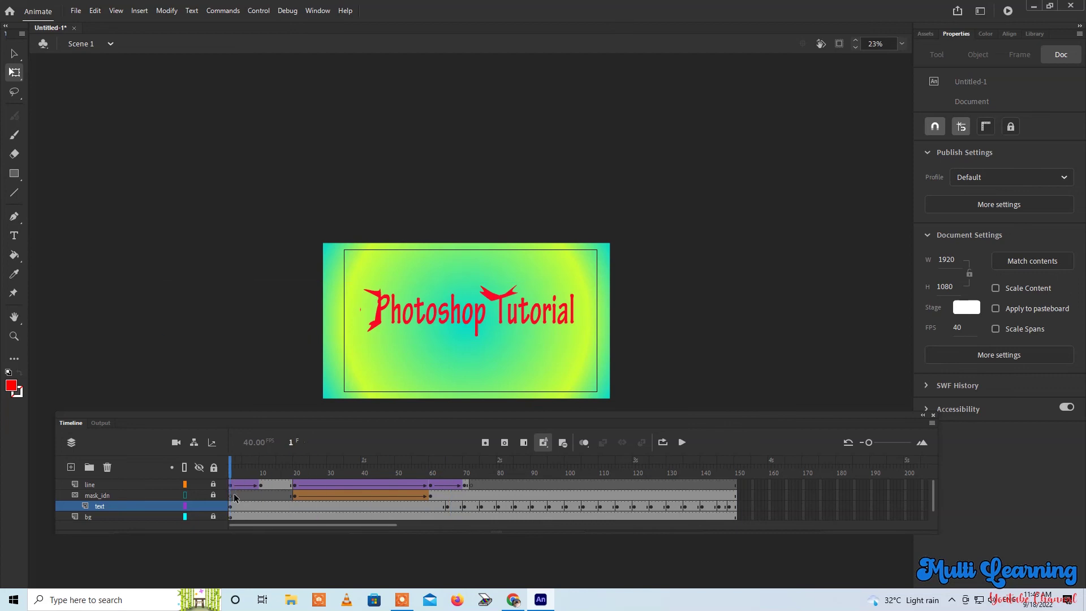
# Step: Lock the text layer, play the full animation in the timeline, then test the movie and close its preview
pyautogui.click(213, 505)
pyautogui.click(682, 442)
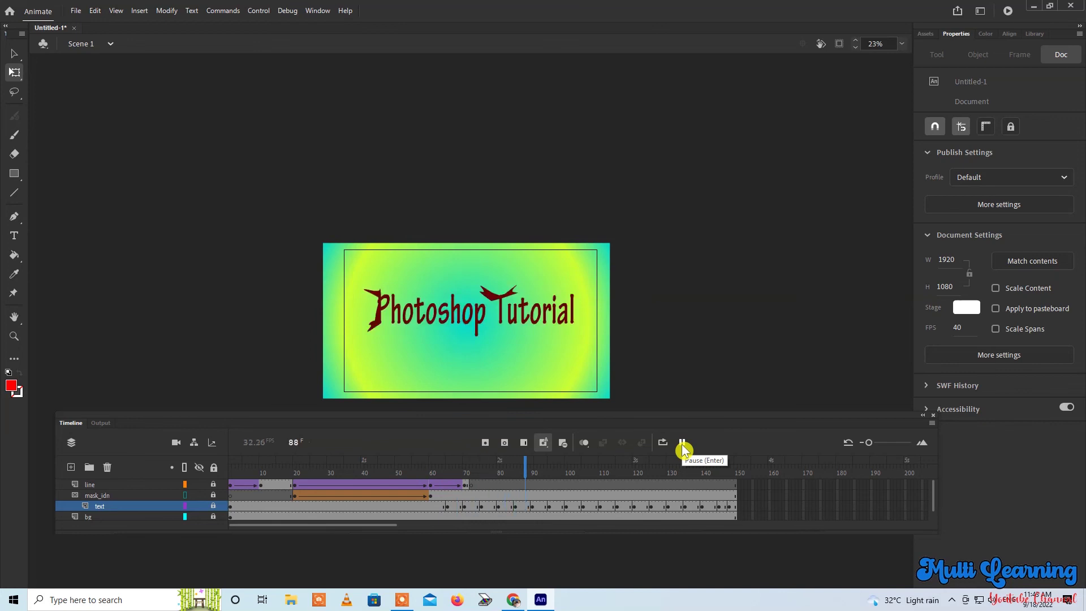
pyautogui.hotkey('ctrl', 'Return')
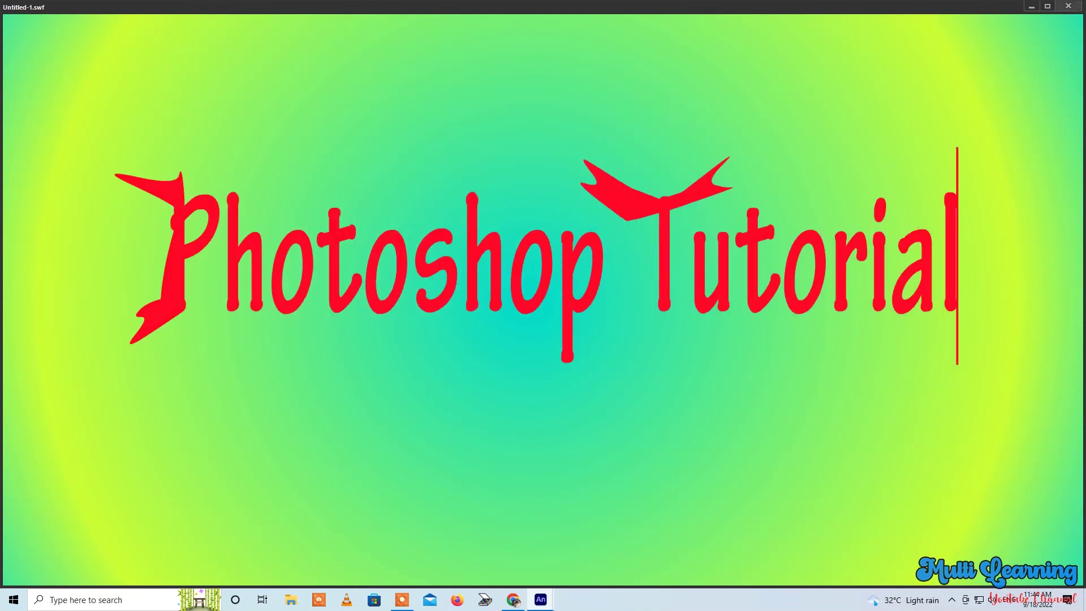
pyautogui.click(1073, 8)
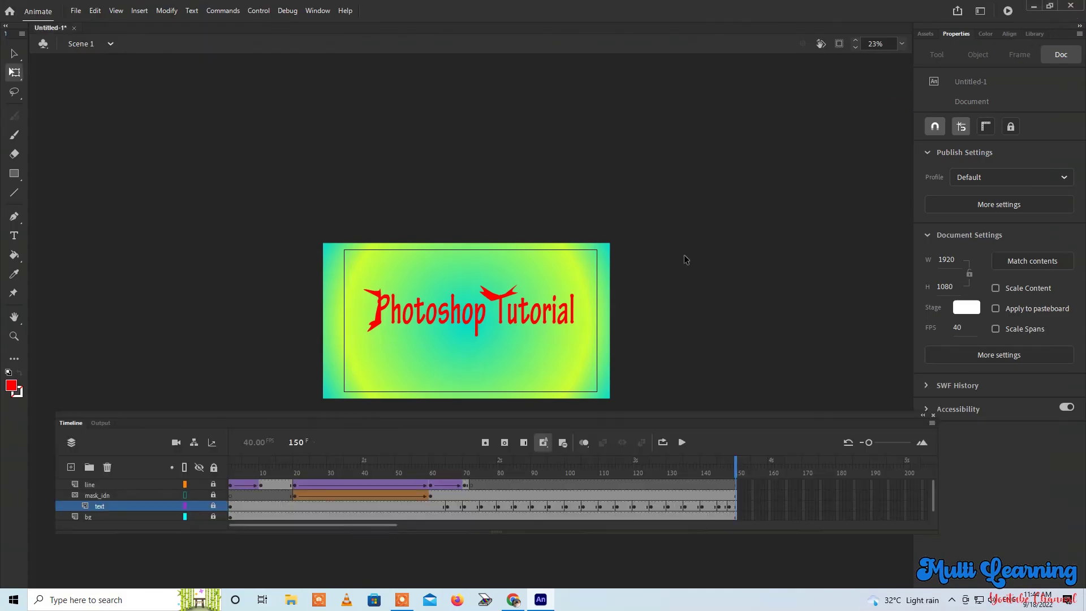